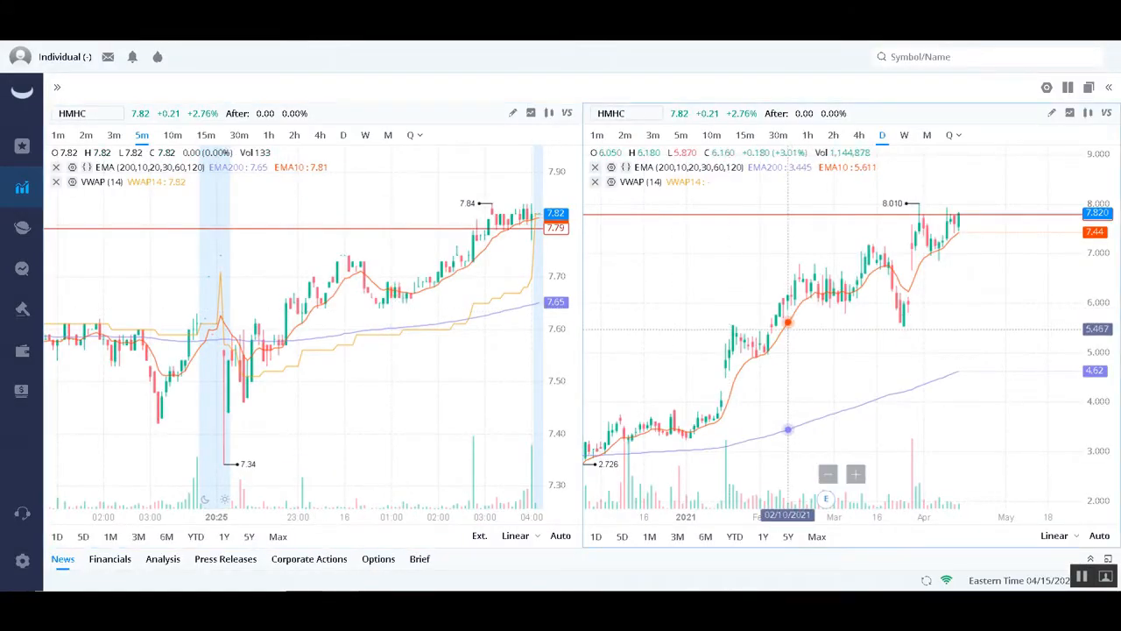
Step: Examine the recent candles on the HMHC daily chart and the latest session on its 5-minute chart
scroll(966, 347, "up", 3)
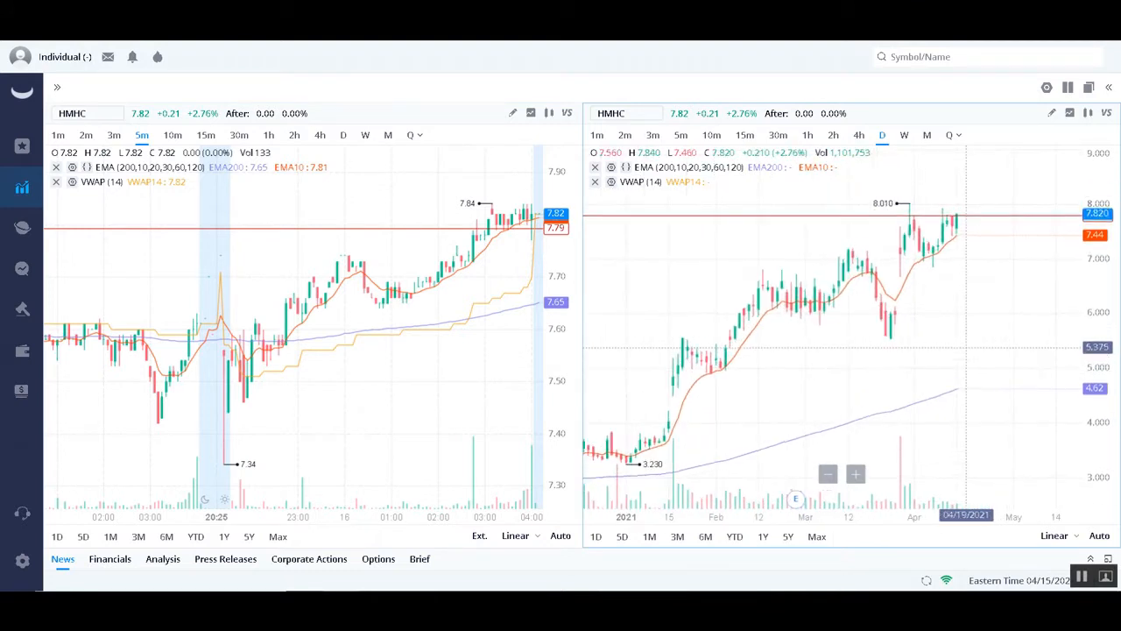
scroll(966, 347, "up", 2)
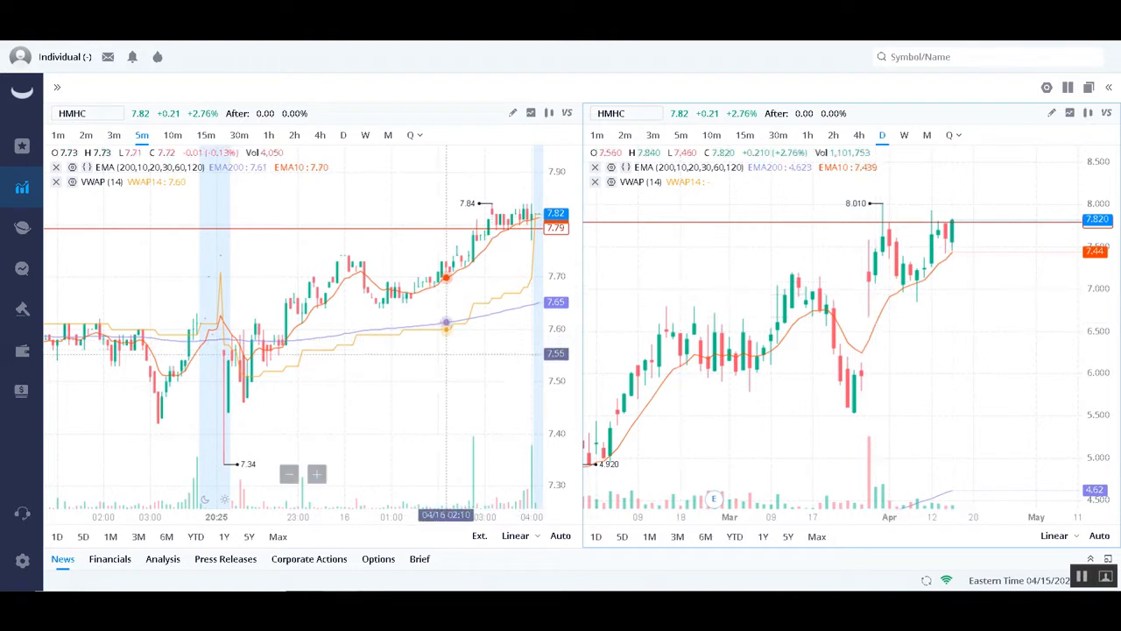
left_click_drag(445, 359, 349, 358)
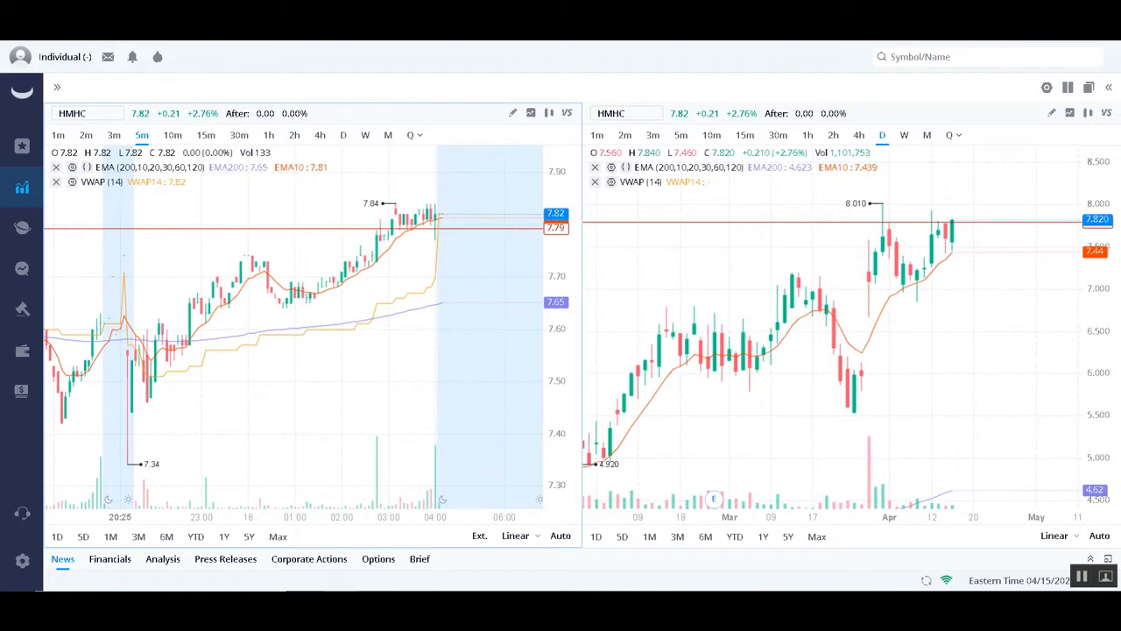
Step: Switch to Webull Desktop and draw horizontal lines at about 4.065 and 3.997 on the 1-hour CDEV chart
mouse_move(413, 600)
mouse_move(340, 600)
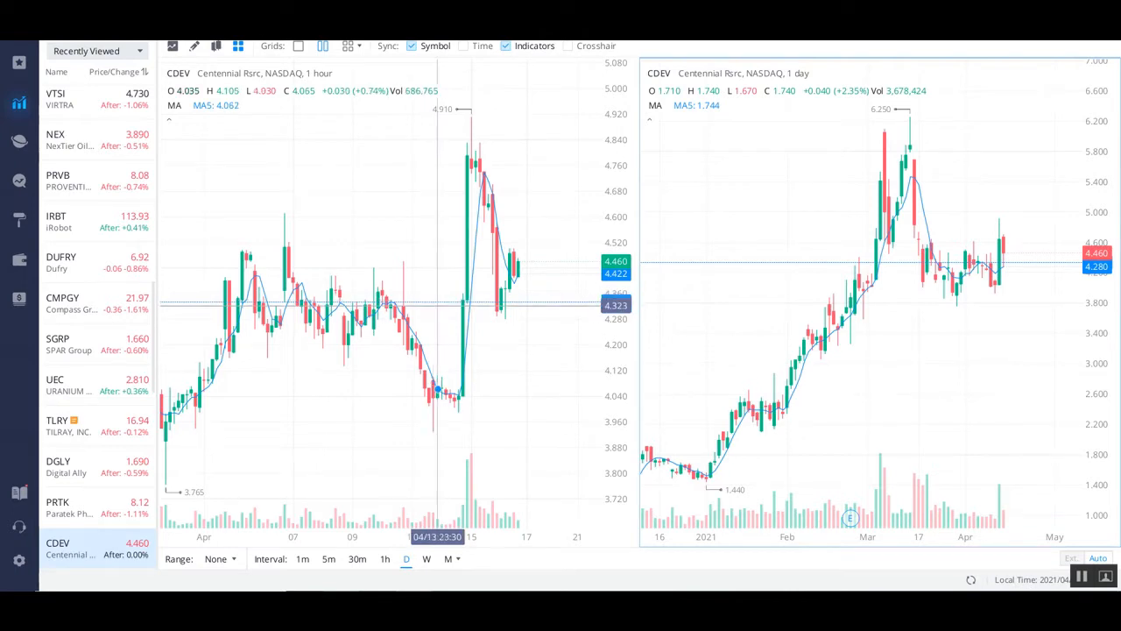
left_click(514, 301)
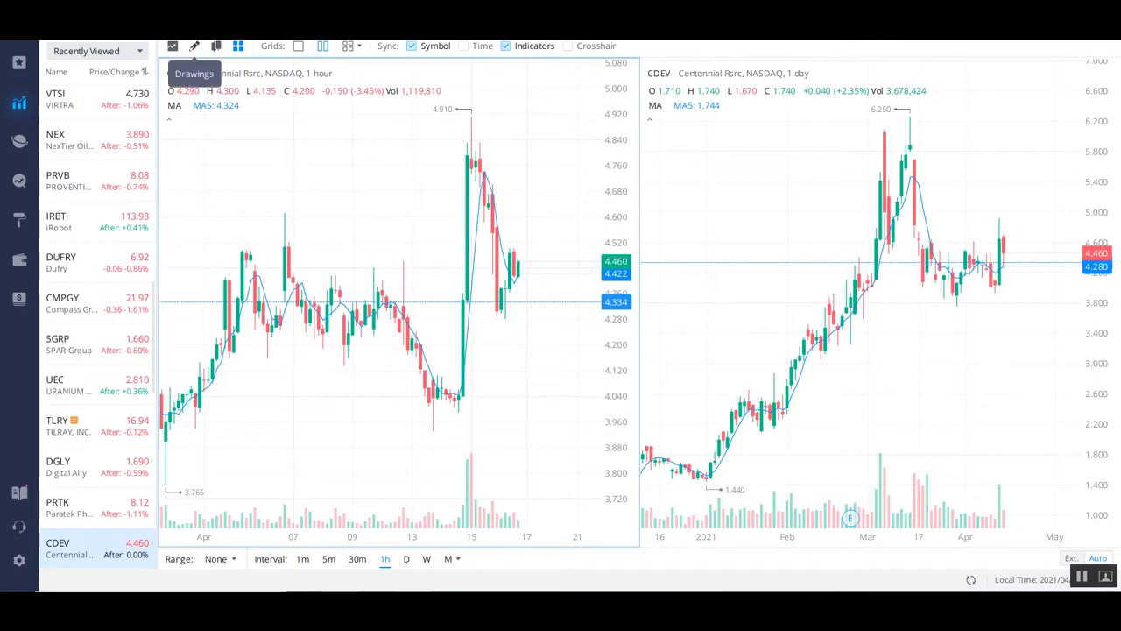
left_click(194, 46)
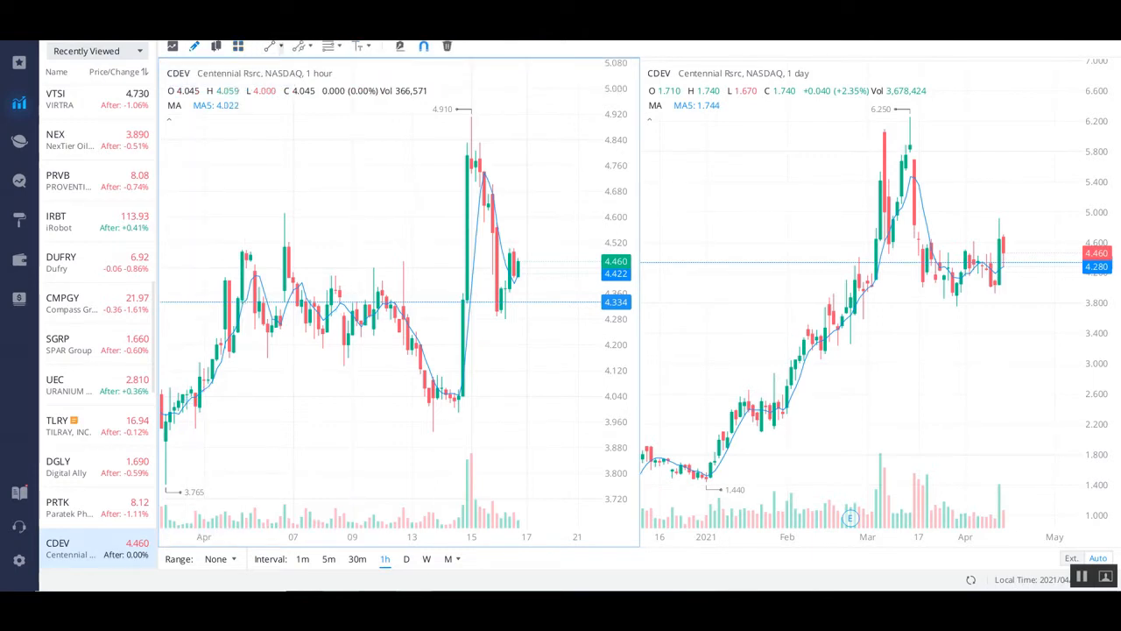
left_click(280, 46)
left_click(333, 97)
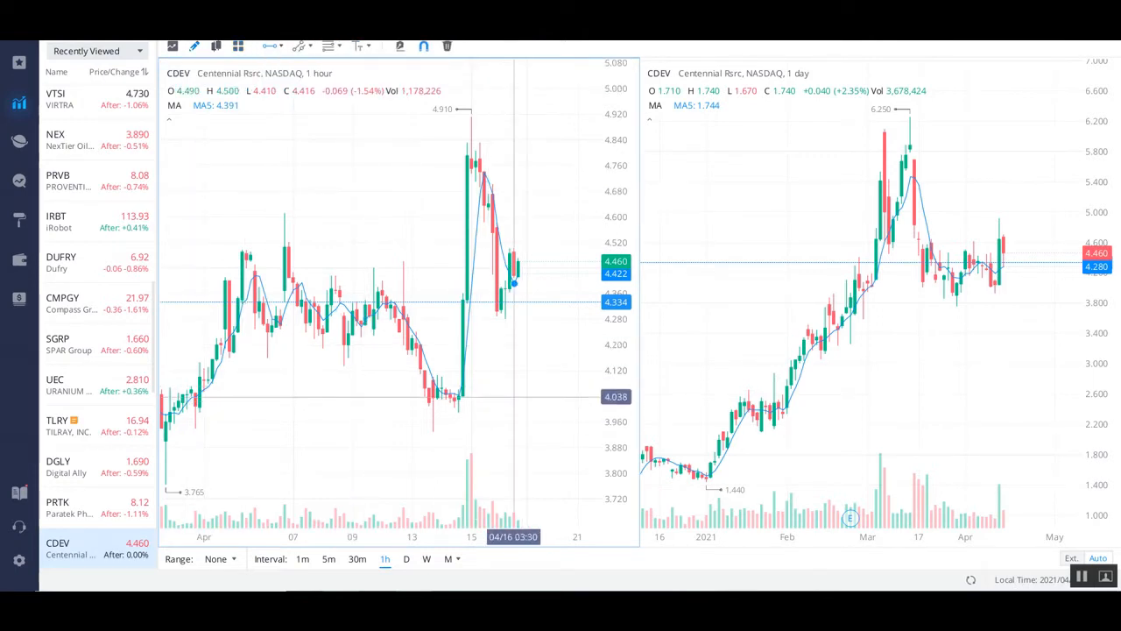
left_click(513, 388)
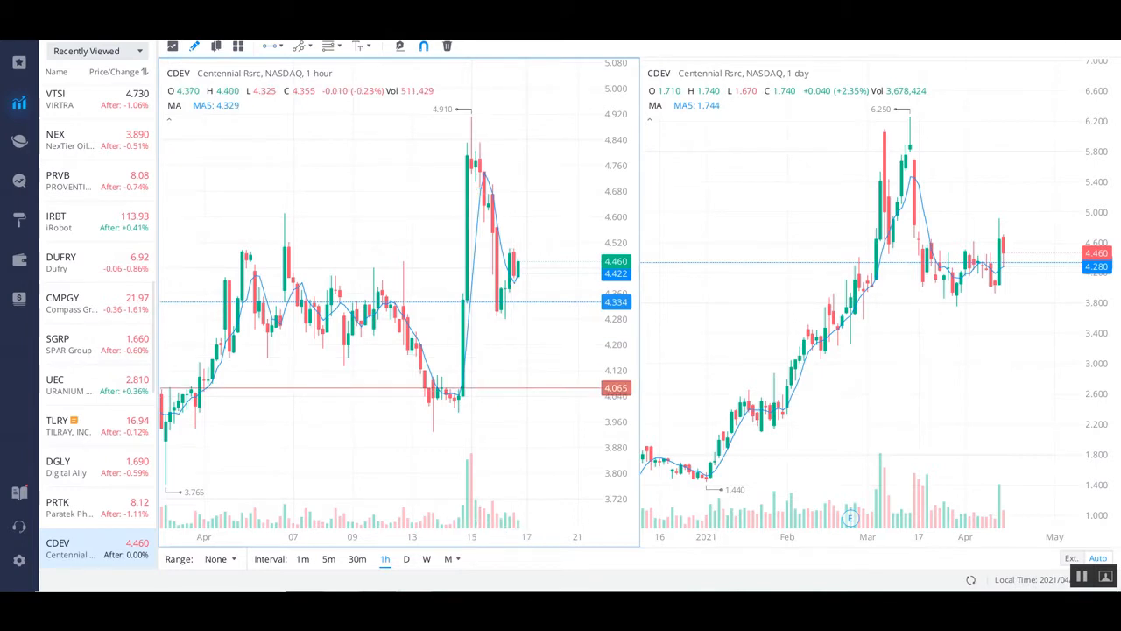
left_click(269, 47)
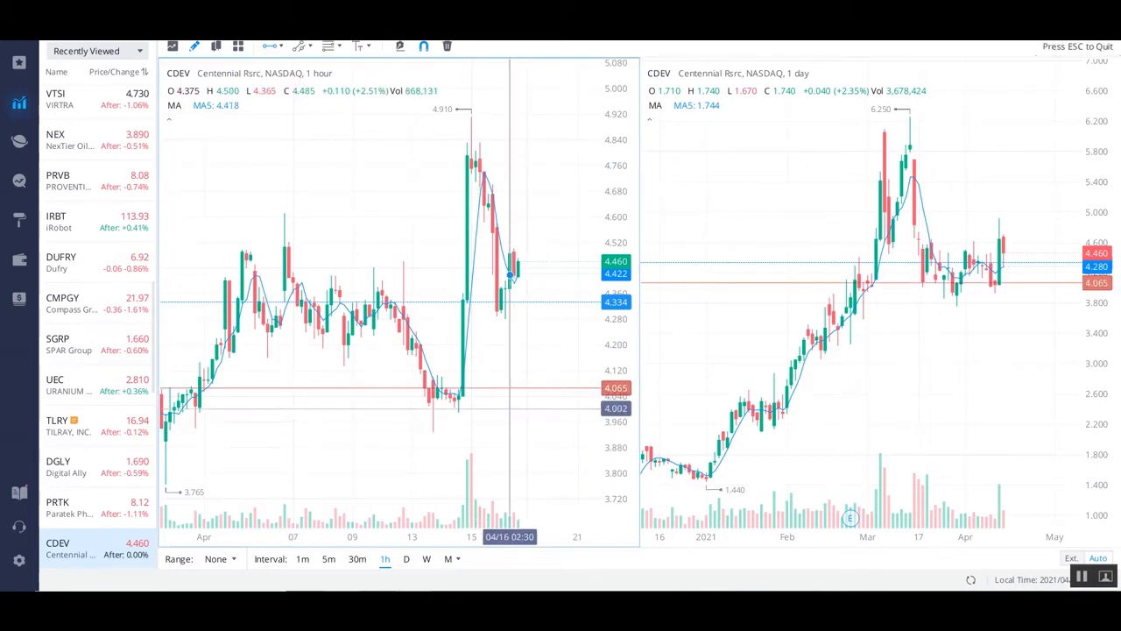
left_click(505, 409)
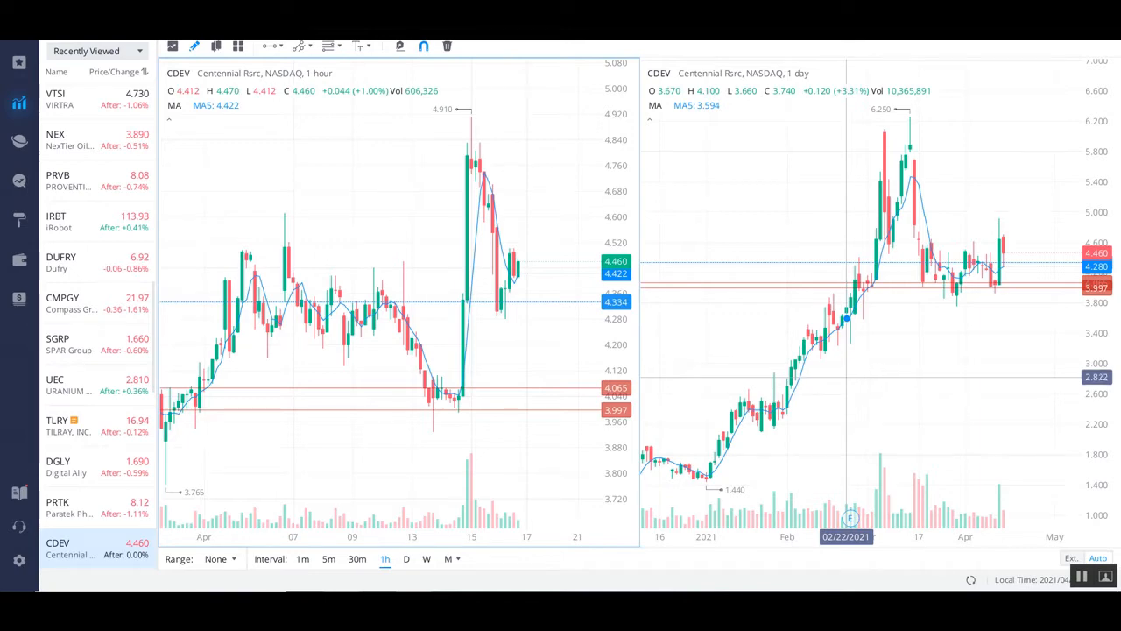
Step: Switch to the Public Finviz Google Finance Source spreadsheet and turn off the filter on the ImportRange sheet
mouse_move(414, 601)
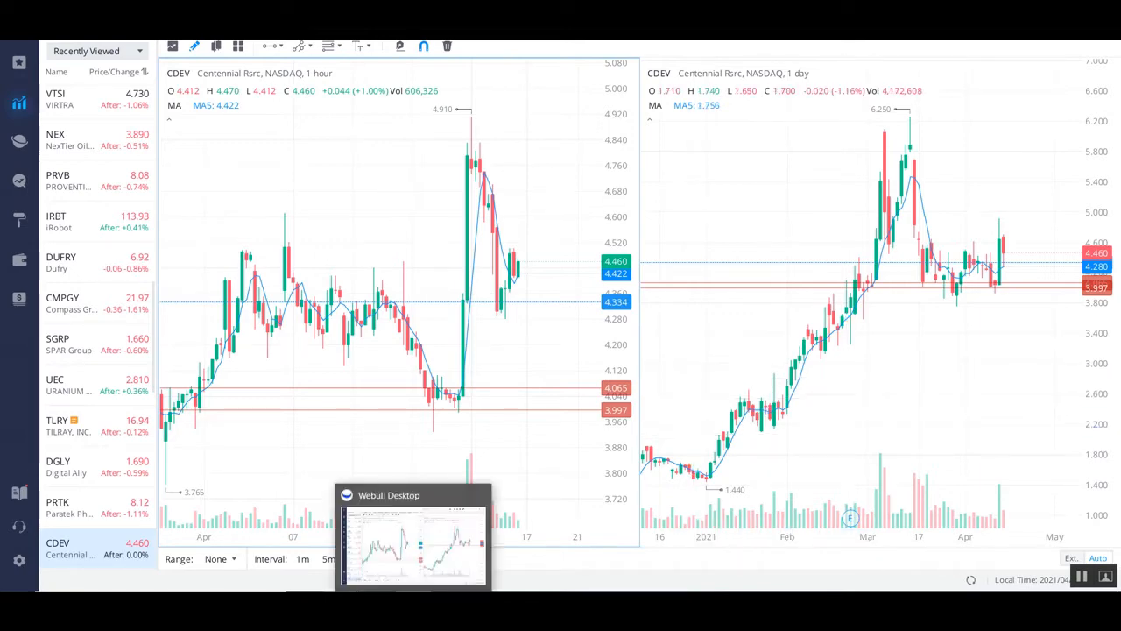
left_click(345, 602)
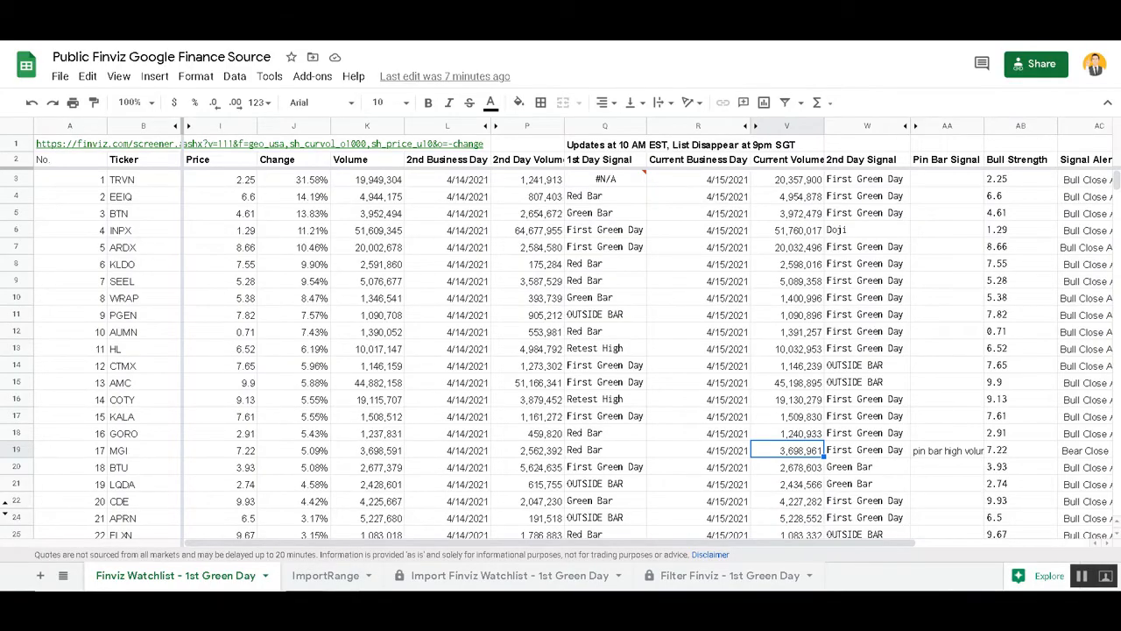
left_click(326, 576)
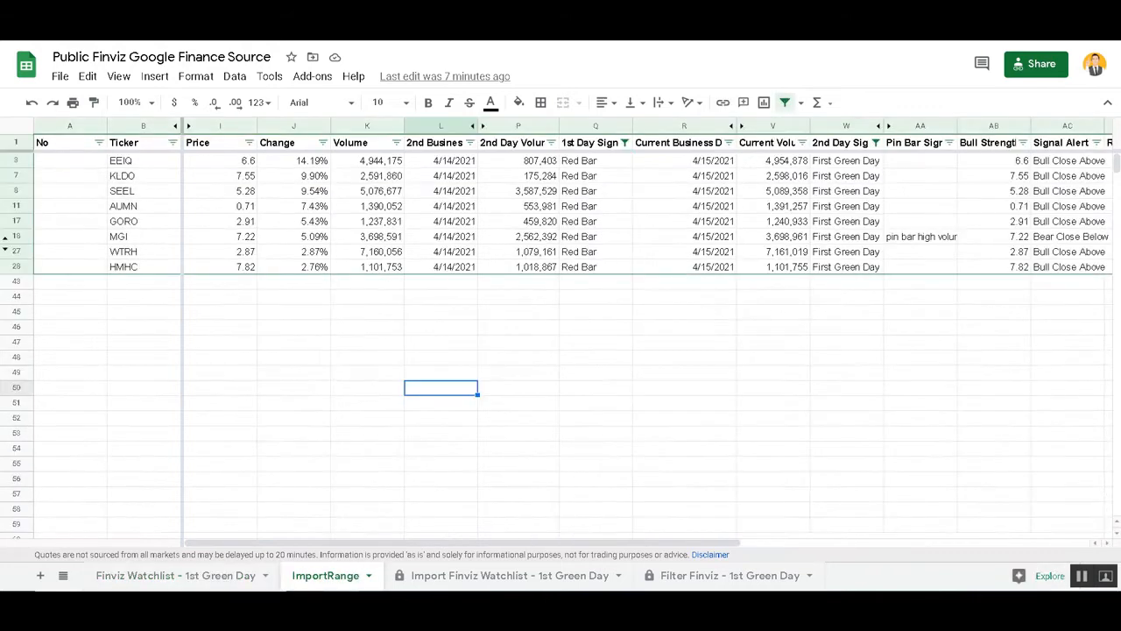
left_click(367, 403)
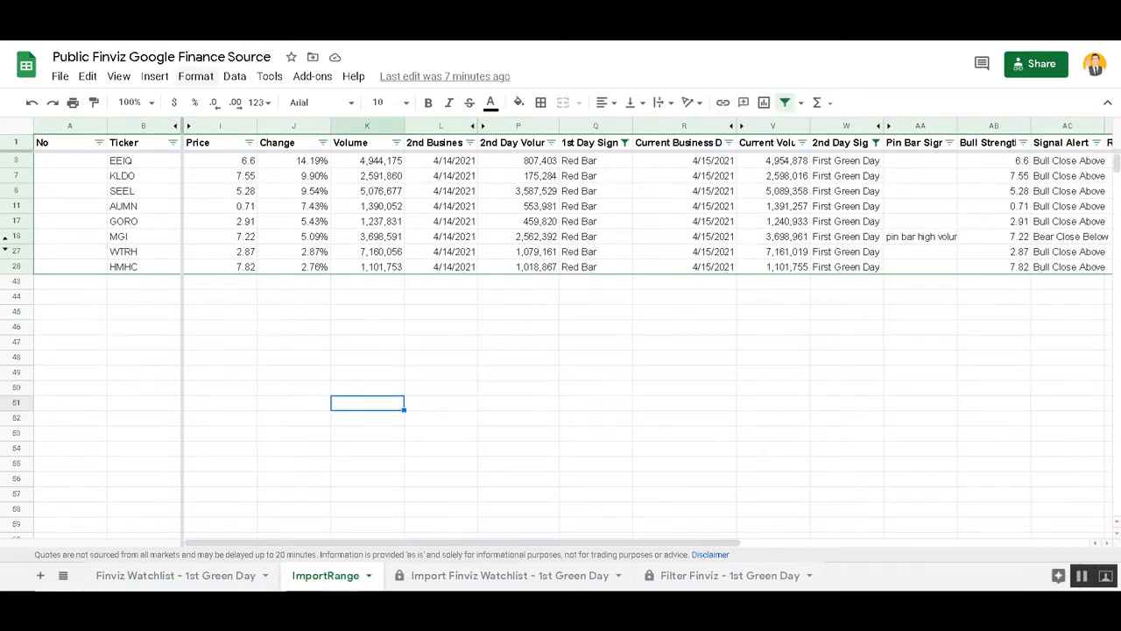
left_click(196, 76)
mouse_move(235, 76)
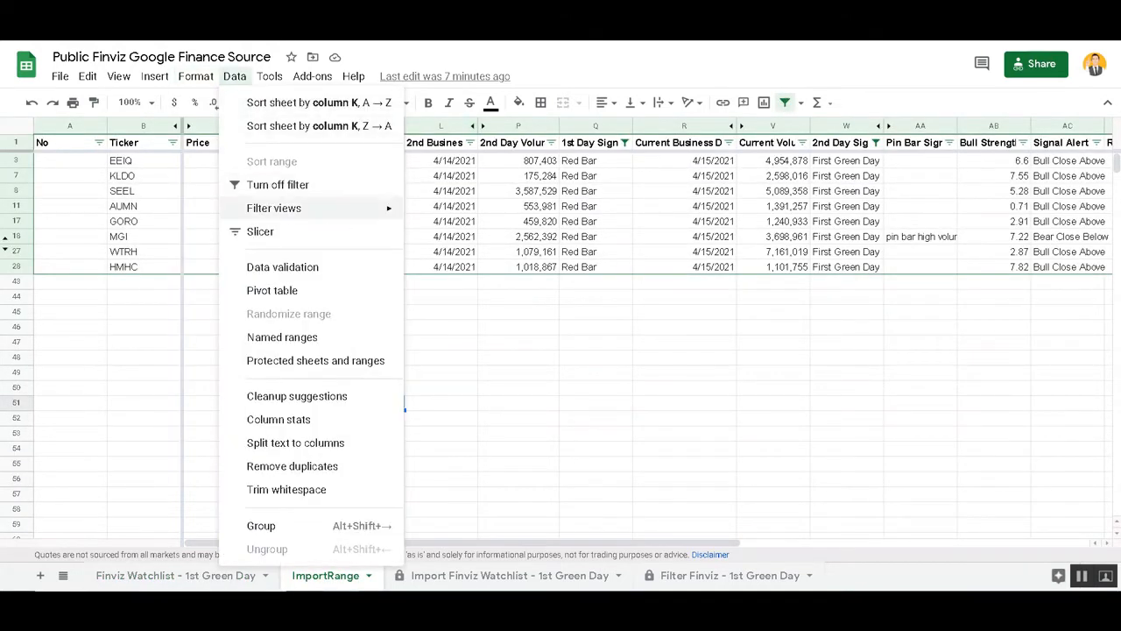
left_click(277, 184)
left_click(440, 236)
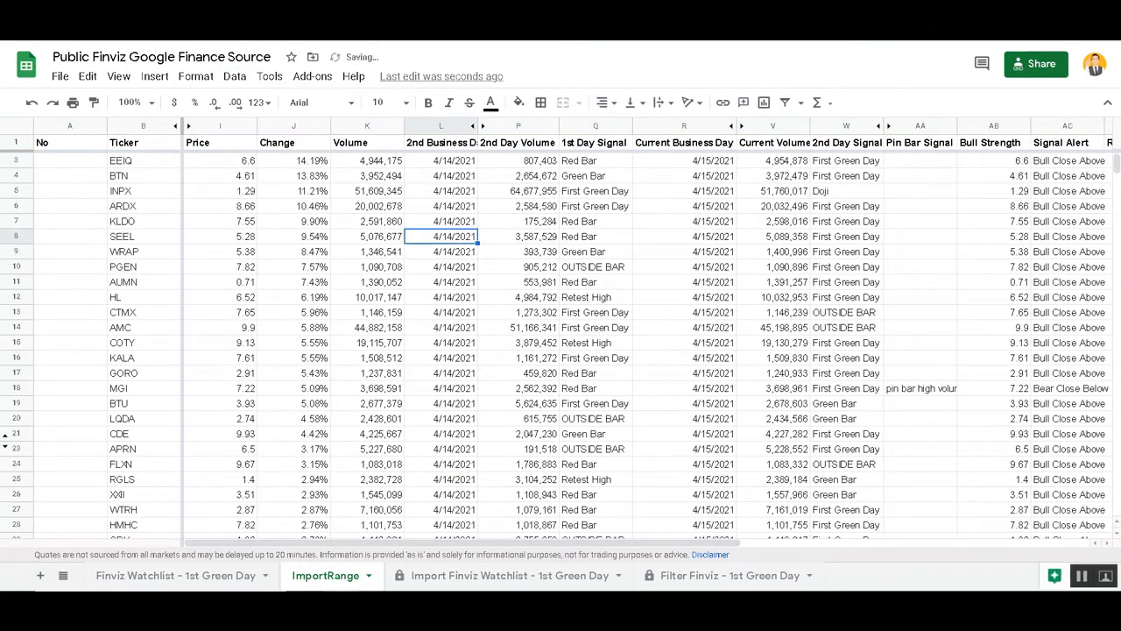
Step: Look through the unfiltered ticker rows and the price, volume, signal and remarks columns of the ImportRange sheet
scroll(440, 236, "down", 1)
scroll(440, 236, "up", 1)
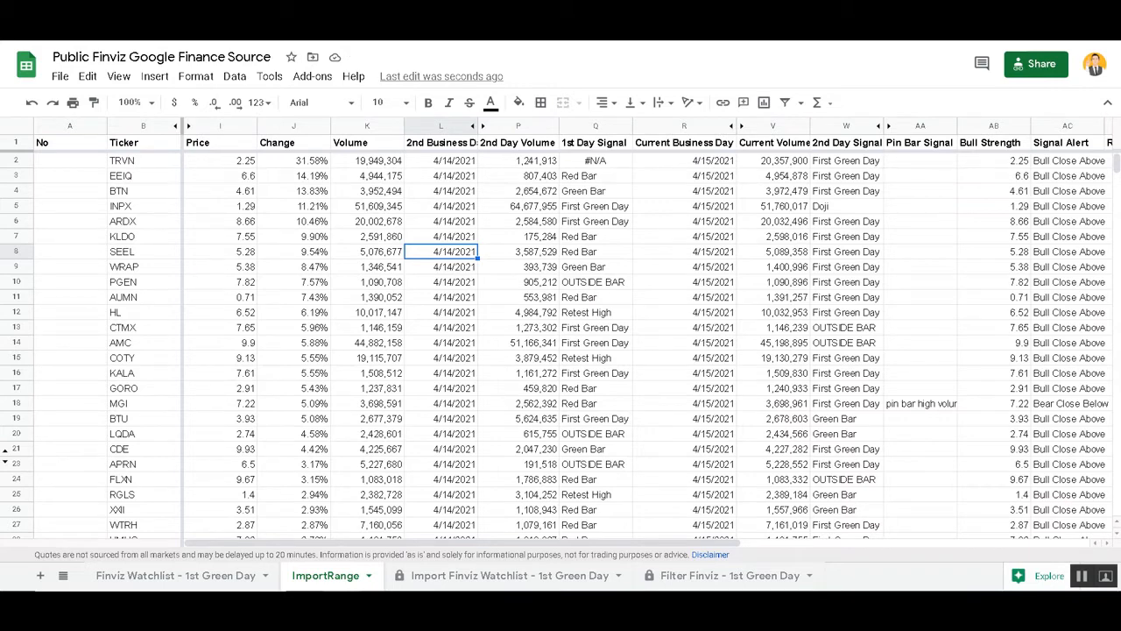
scroll(560, 341, "down", 5)
scroll(560, 342, "up", 5)
scroll(648, 341, "right", 3)
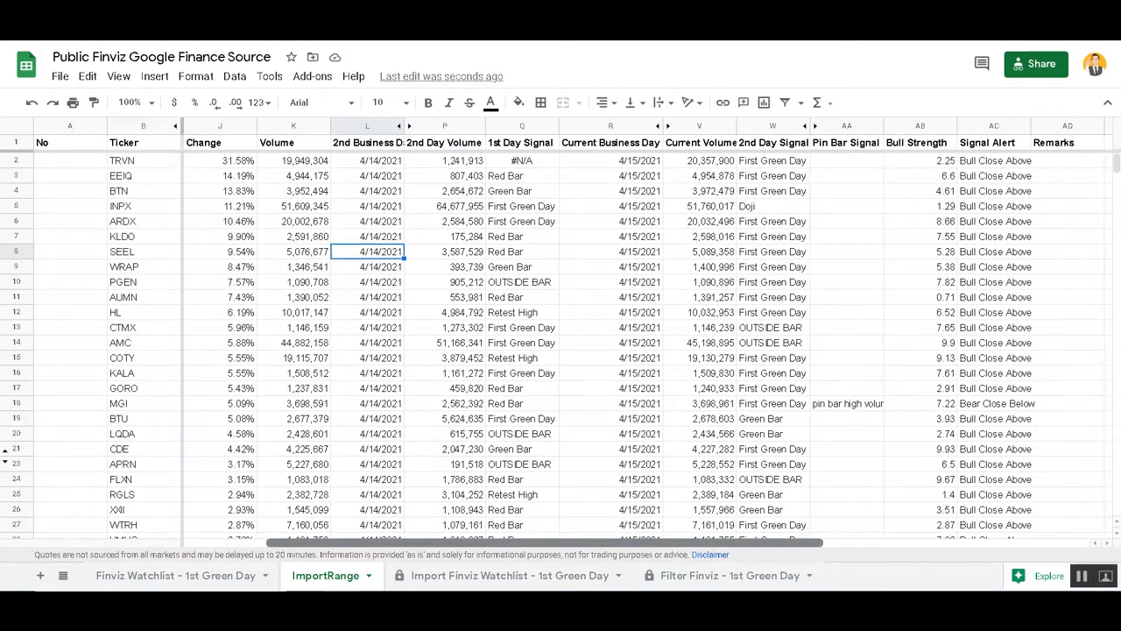
scroll(592, 333, "left", 2)
scroll(649, 333, "left", 1)
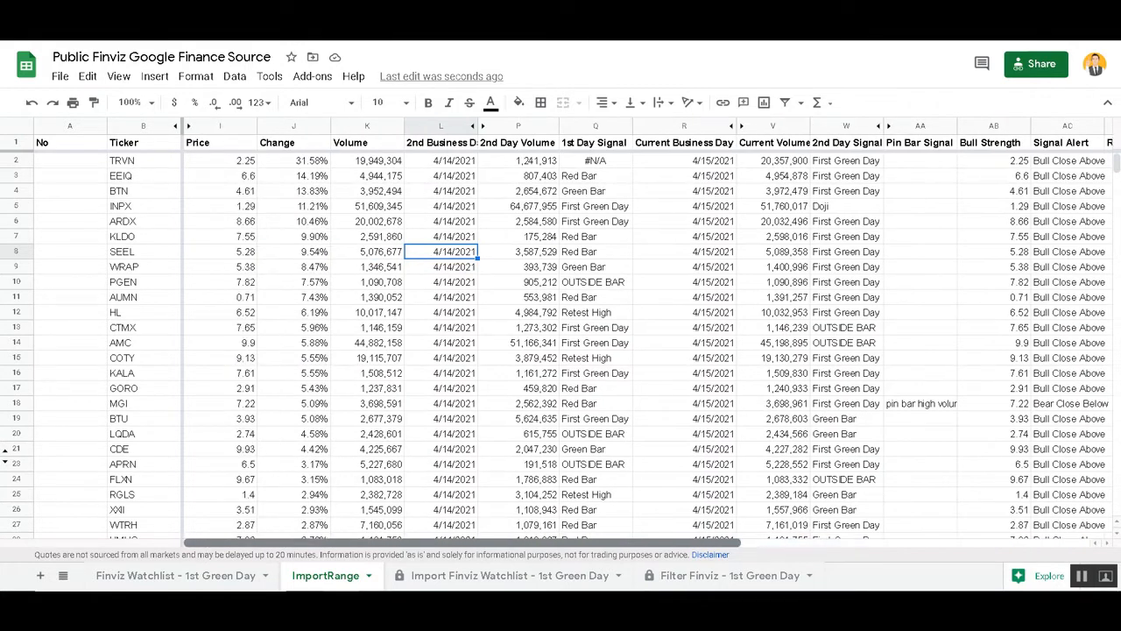
left_click_drag(463, 543, 502, 543)
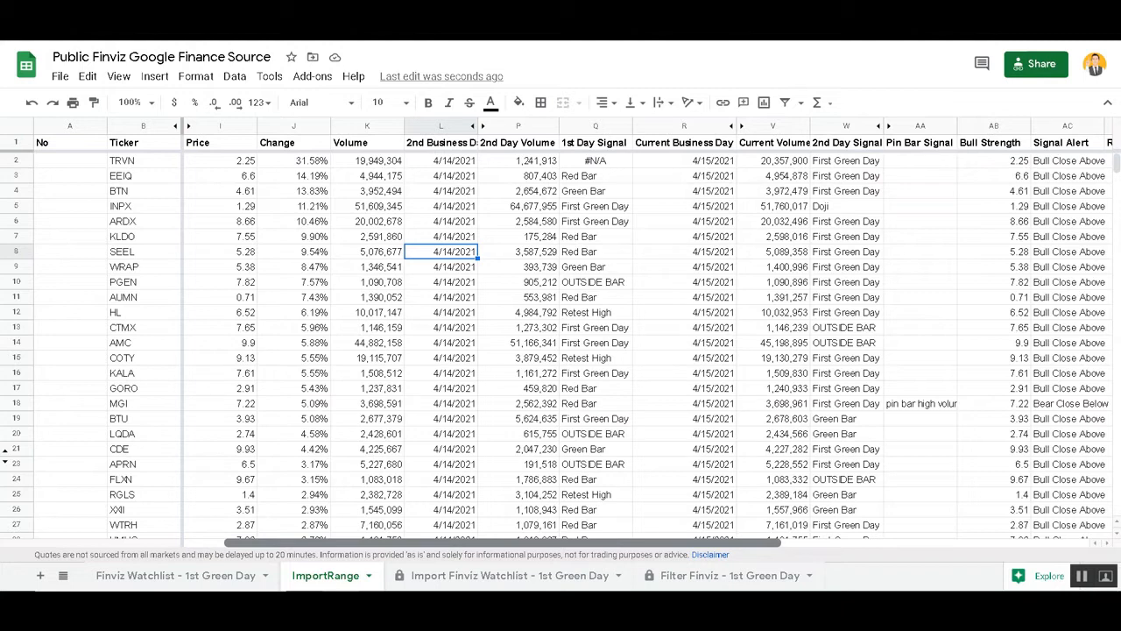
left_click_drag(503, 543, 462, 543)
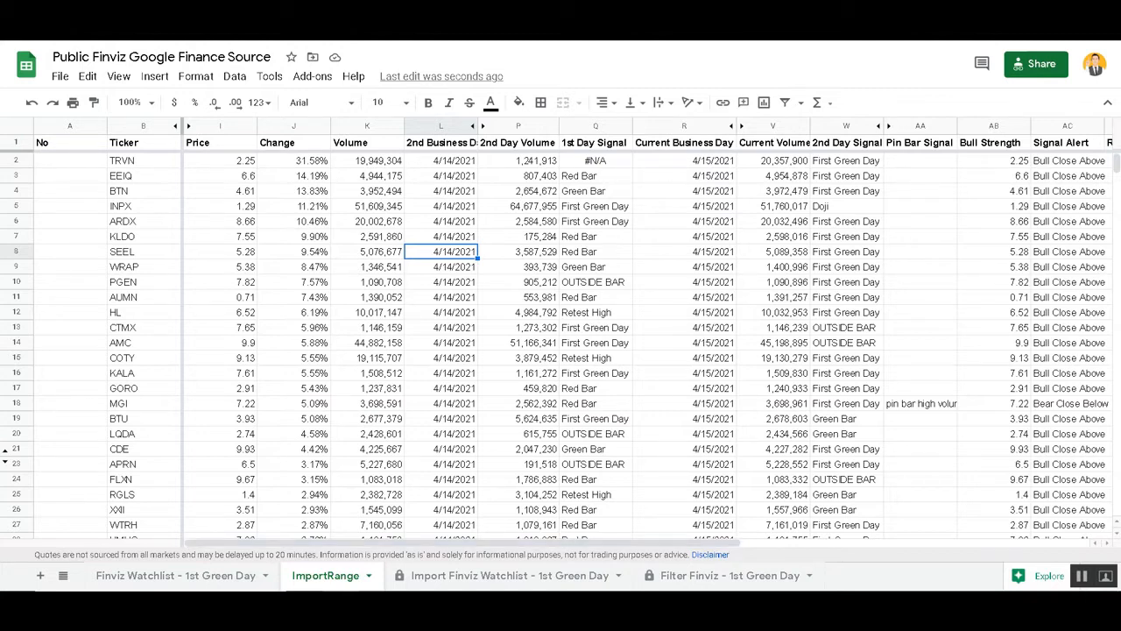
Step: Create a filter across the entire ImportRange sheet
left_click(518, 205)
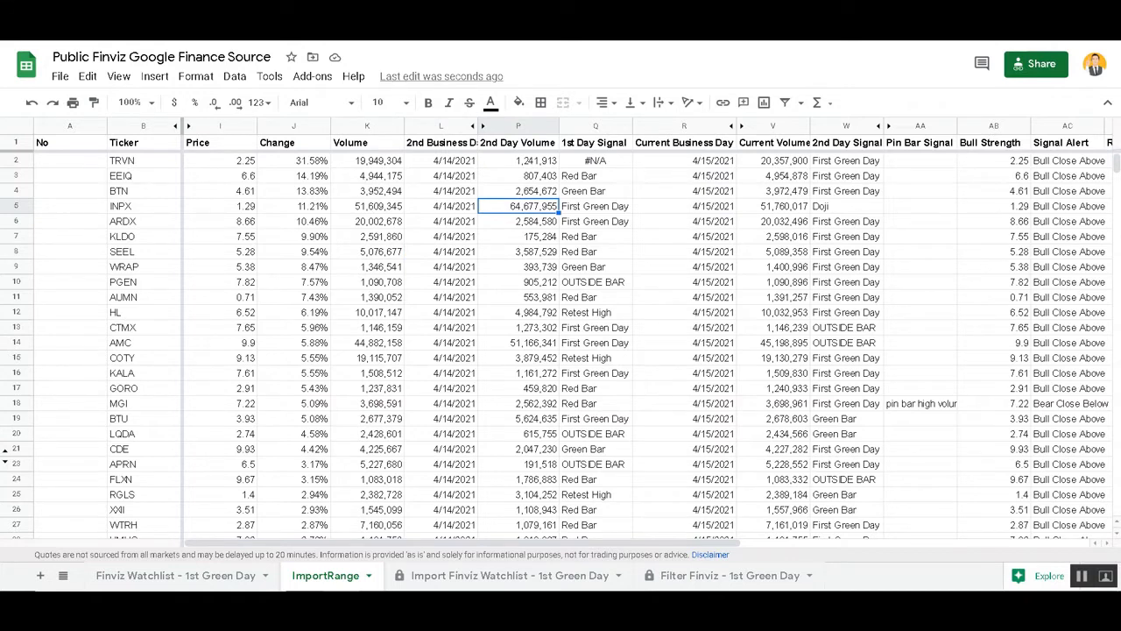
key("ctrl+a")
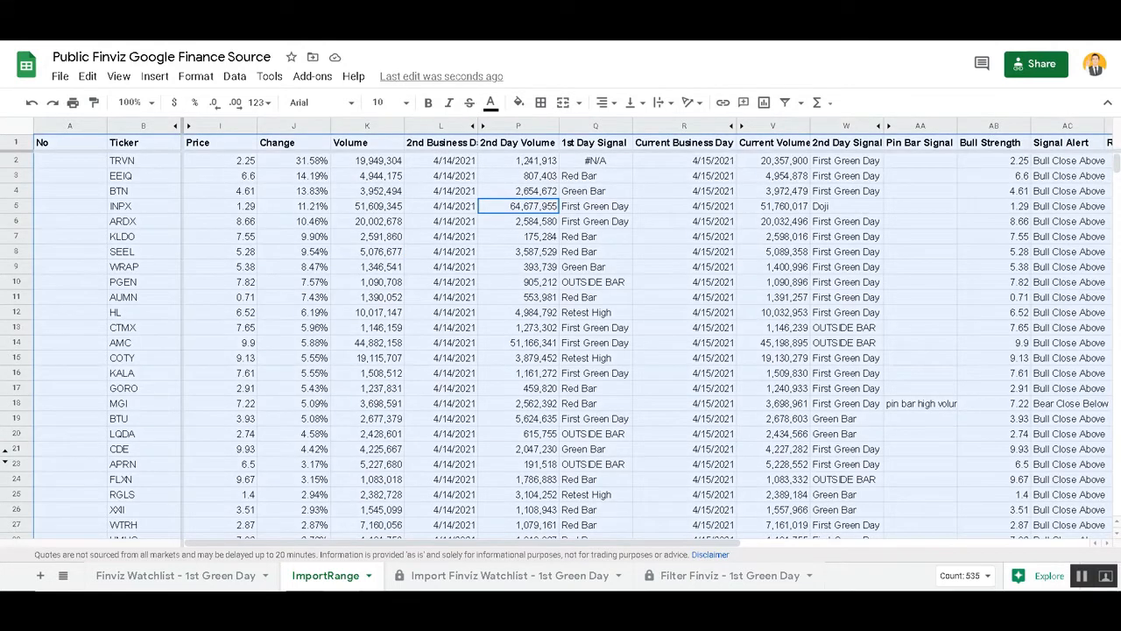
left_click(196, 76)
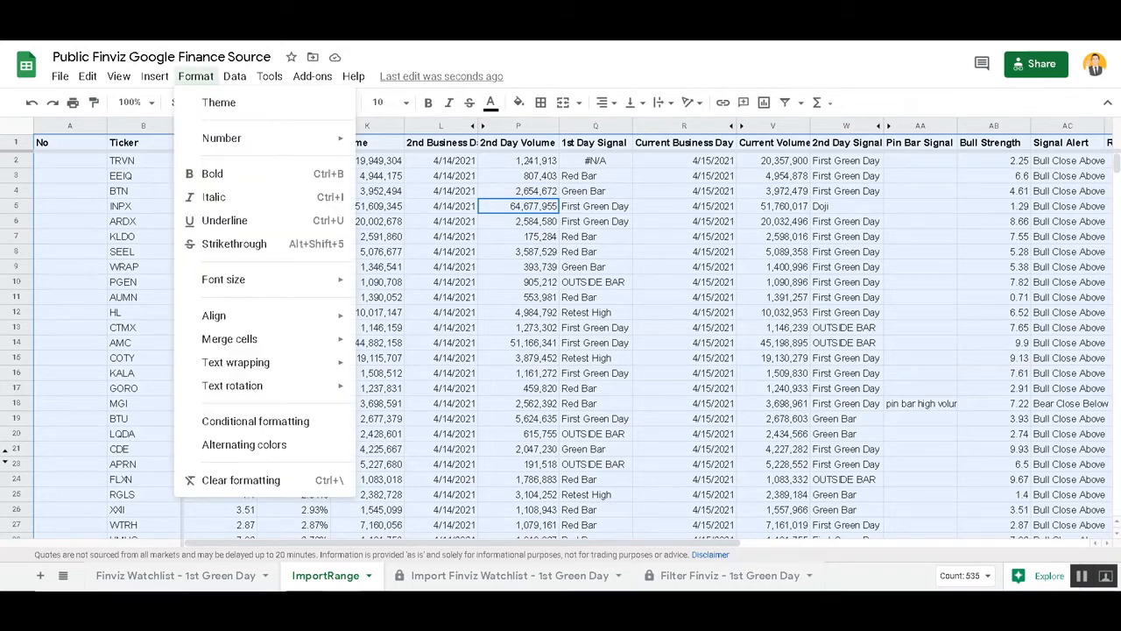
mouse_move(234, 76)
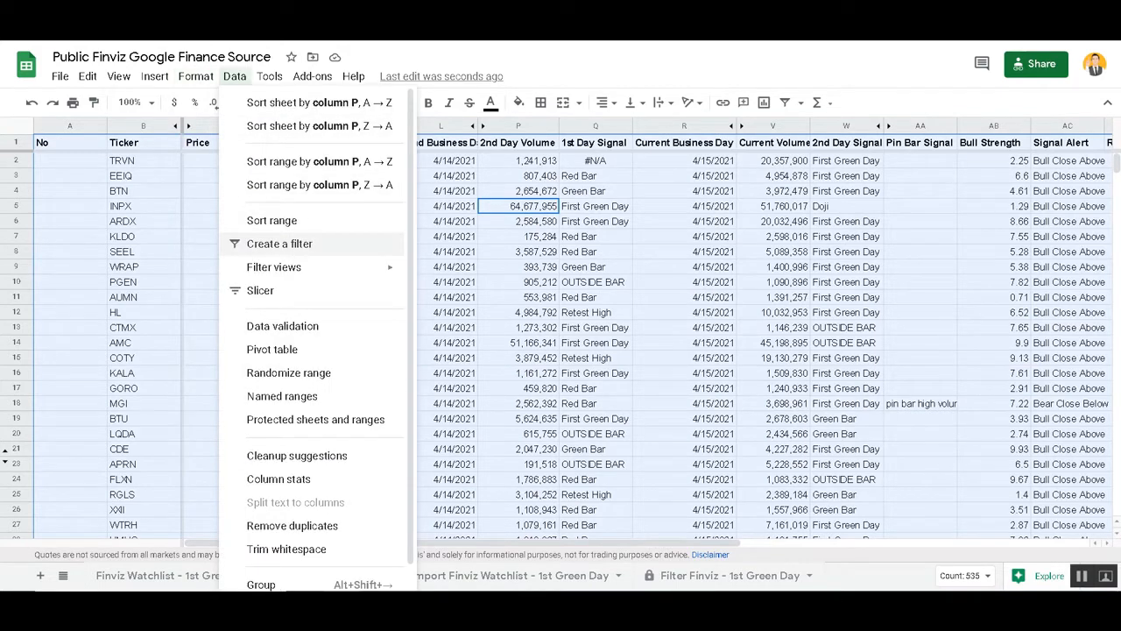
left_click(279, 243)
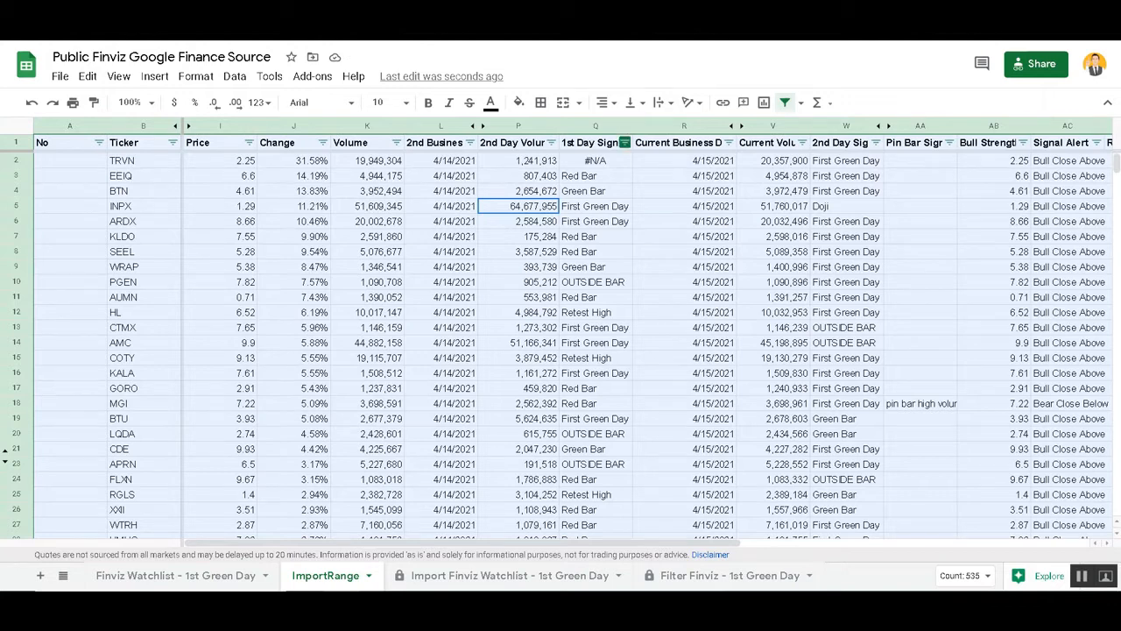
Step: Filter the 1st Day Signal column by value to show only First Green Day rows
left_click(625, 142)
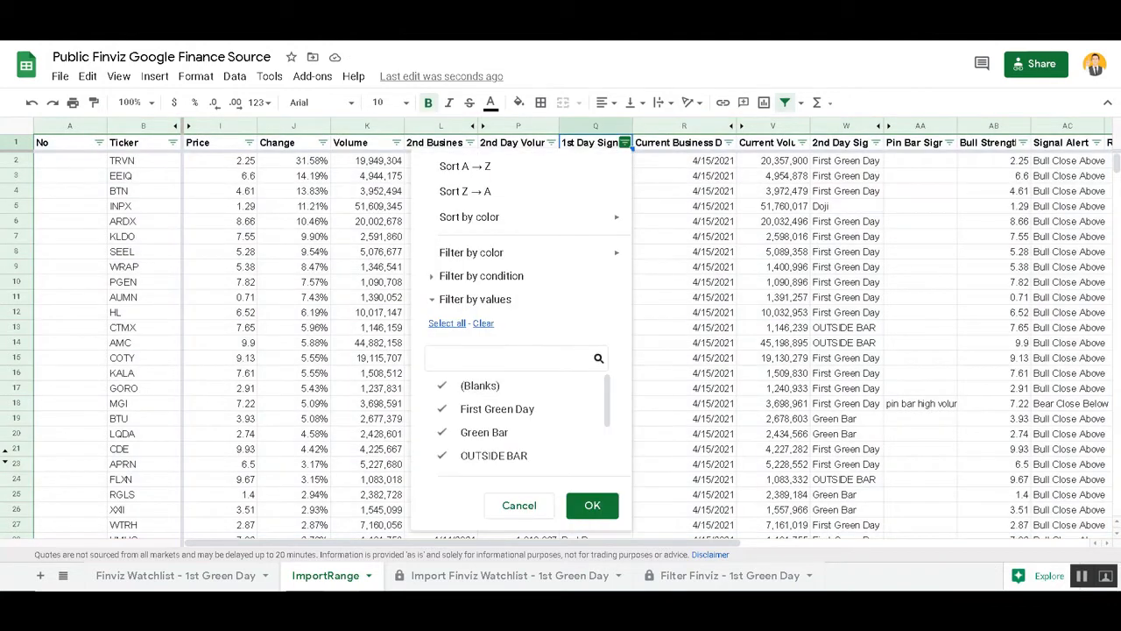
left_click(483, 322)
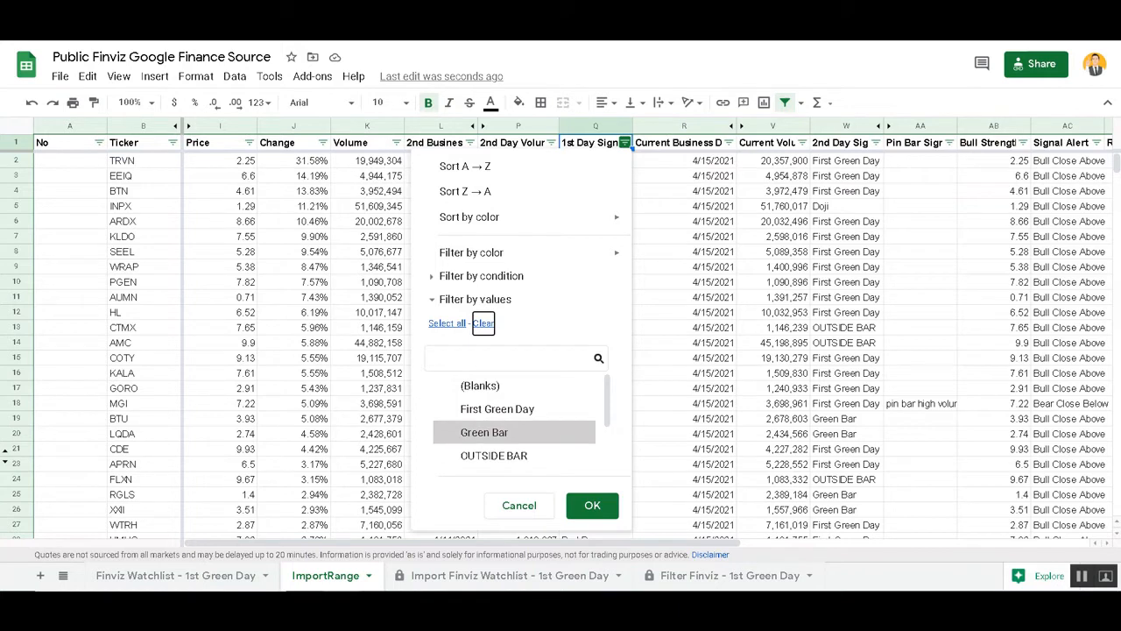
scroll(514, 433, "down", 1)
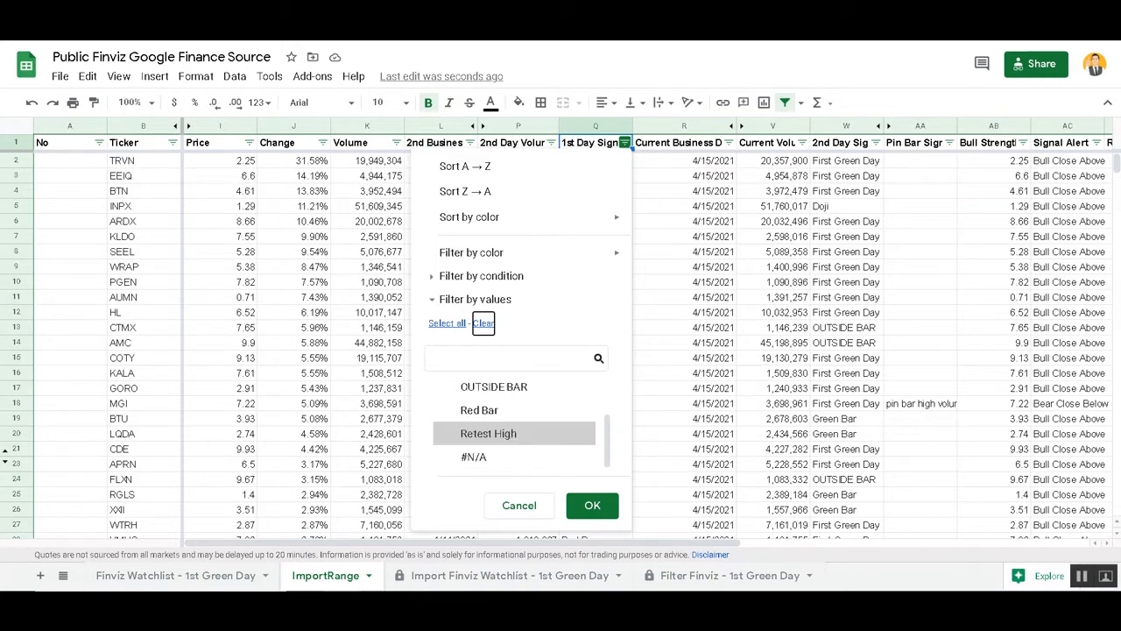
scroll(514, 420, "up", 1)
left_click(497, 408)
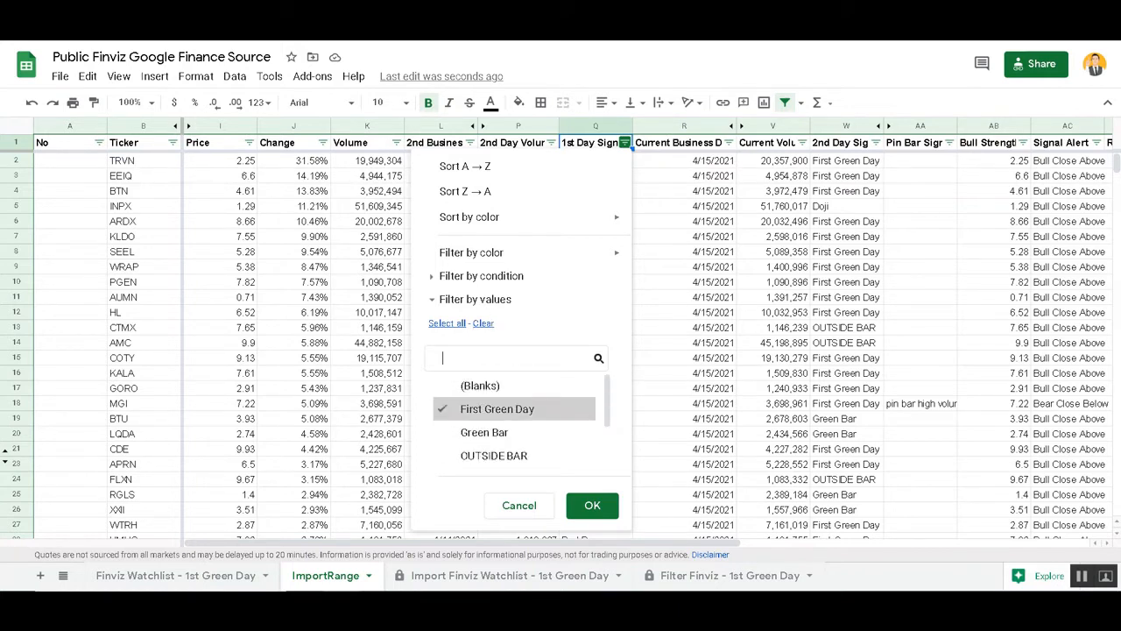
left_click(592, 505)
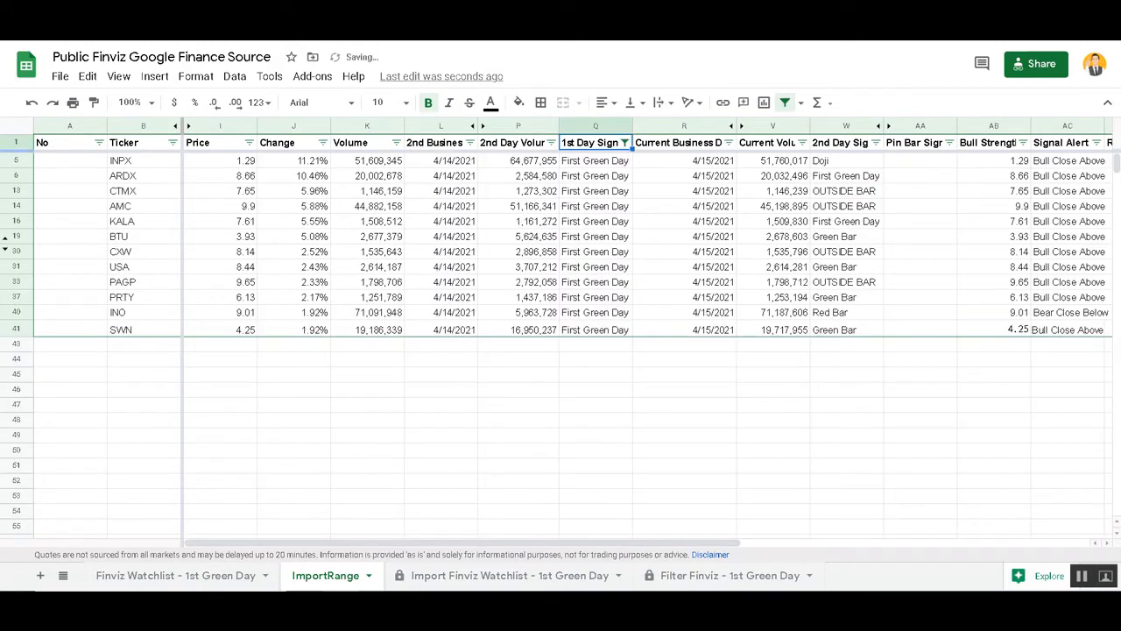
Step: Filter the 2nd Day Signal column to show only Red Bar rows, and undo that filter
left_click(876, 142)
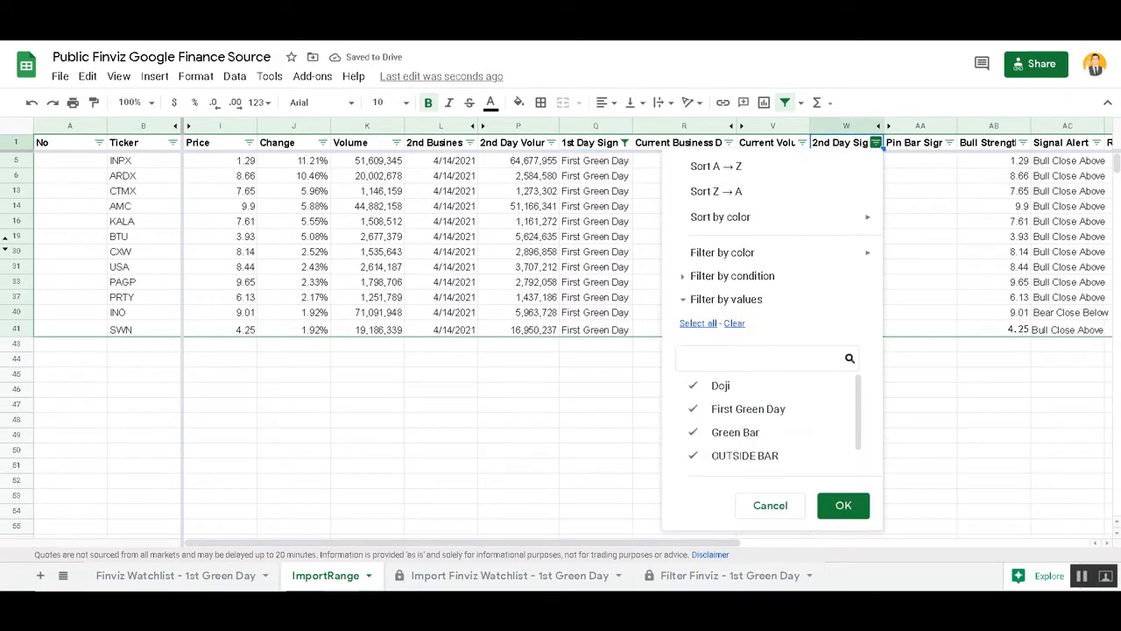
left_click(734, 323)
scroll(744, 412, "down", 1)
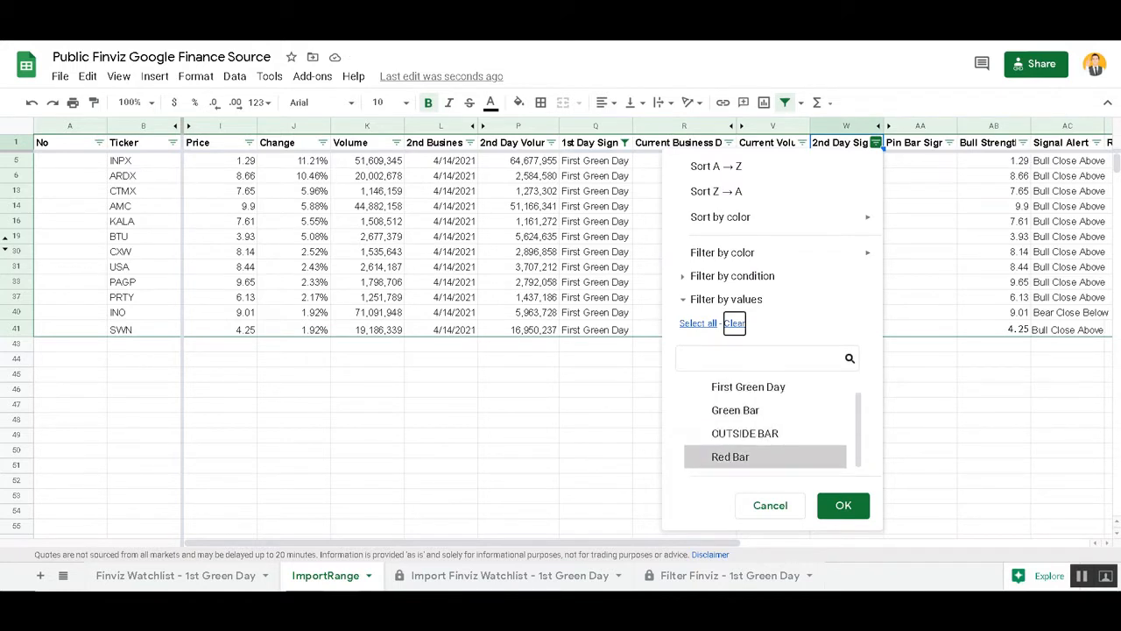
left_click(732, 457)
left_click(732, 456)
left_click(843, 506)
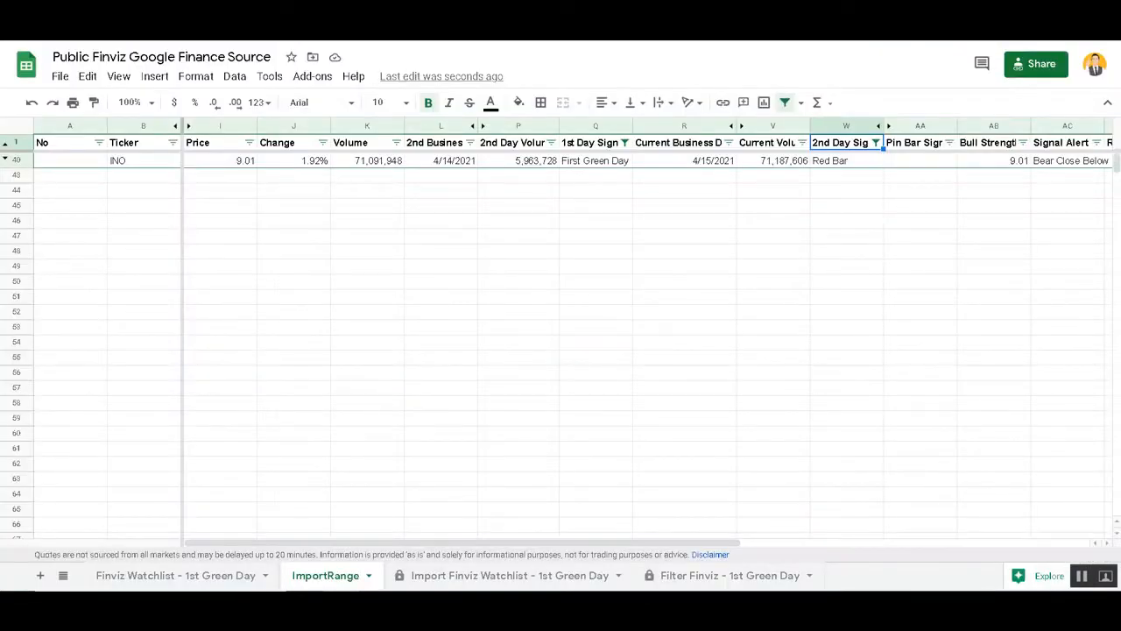
key("ctrl+z")
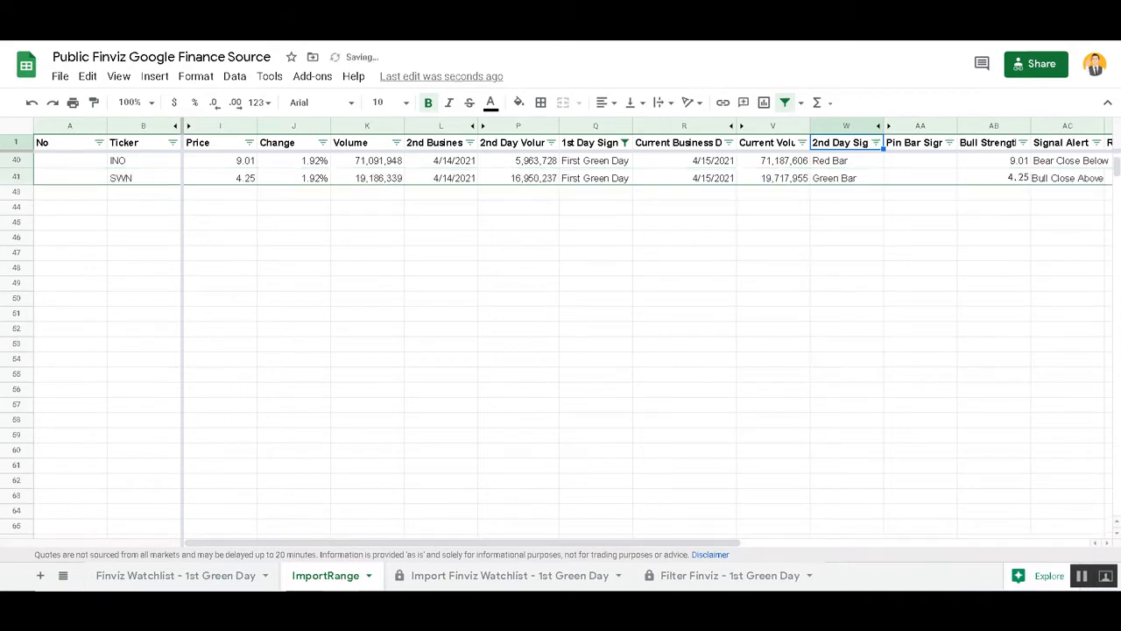
Step: Undo the First Green Day filter along with its filter range, and create a fresh filter across the entire ImportRange sheet
key("ctrl+z")
key("ctrl+z")
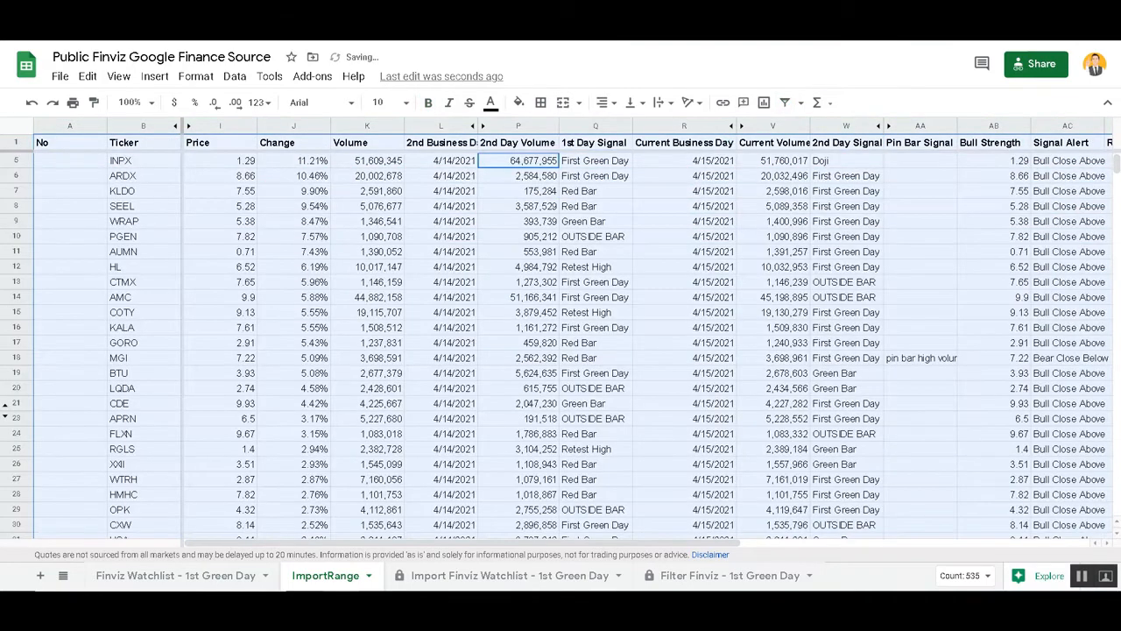
left_click(519, 282)
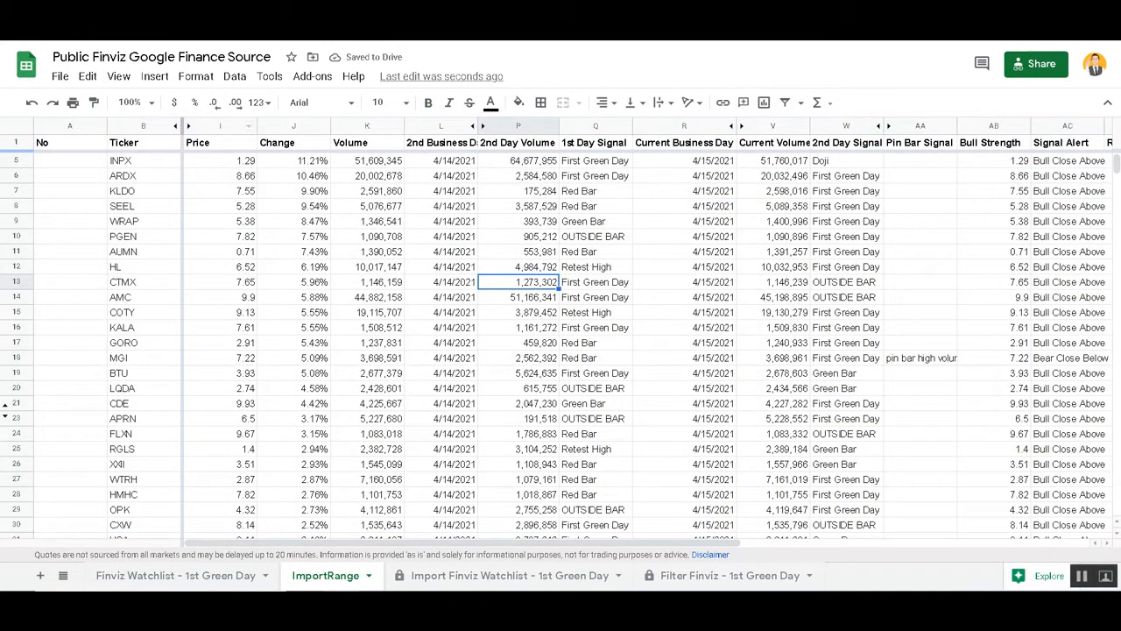
key("ctrl+a")
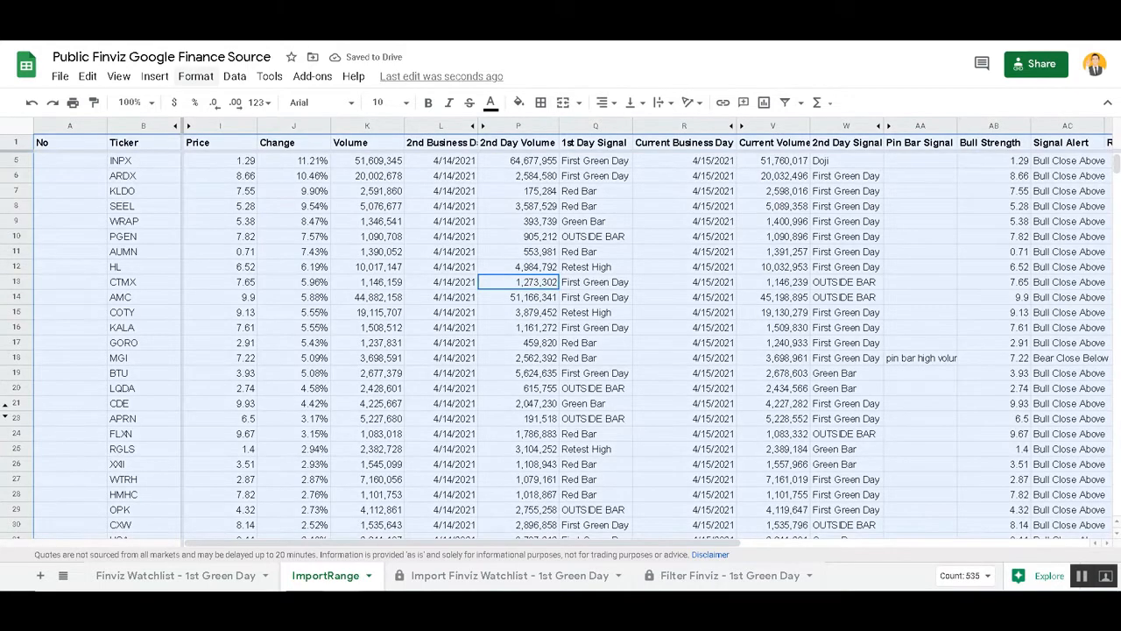
left_click(195, 76)
mouse_move(234, 76)
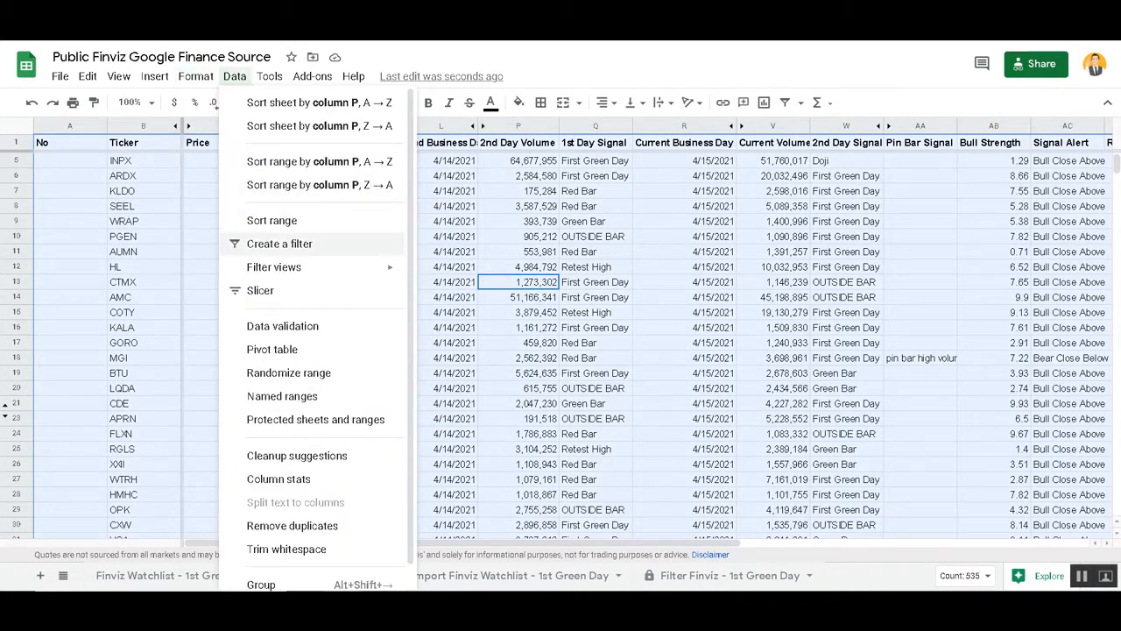
left_click(279, 244)
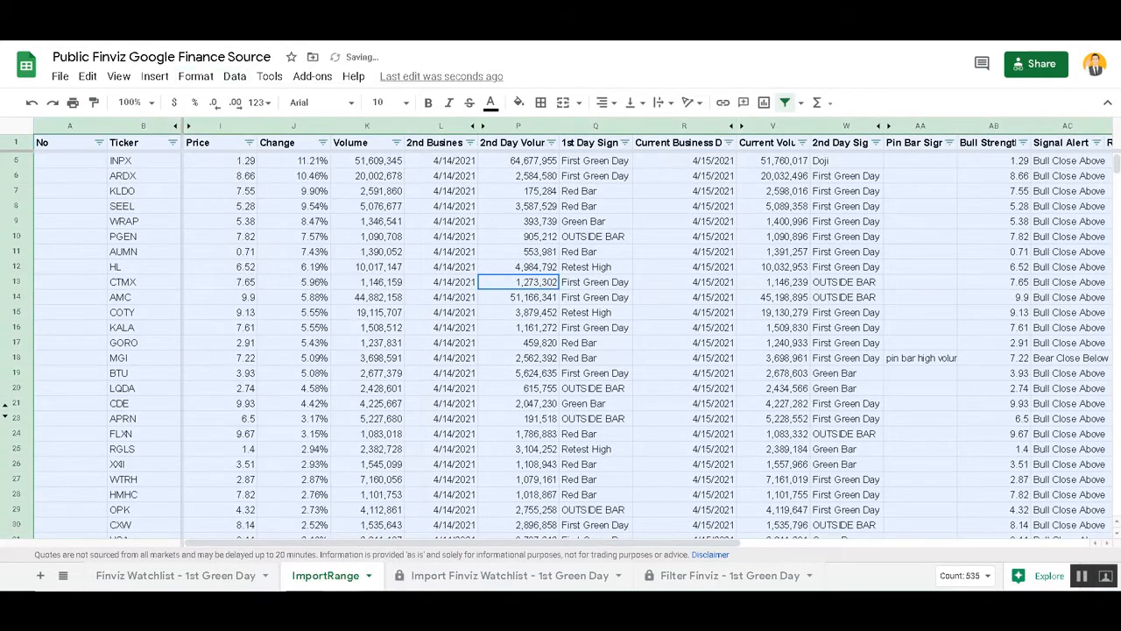
Step: Filter the 1st Day Signal column by value to show only Red Bar rows
left_click(551, 142)
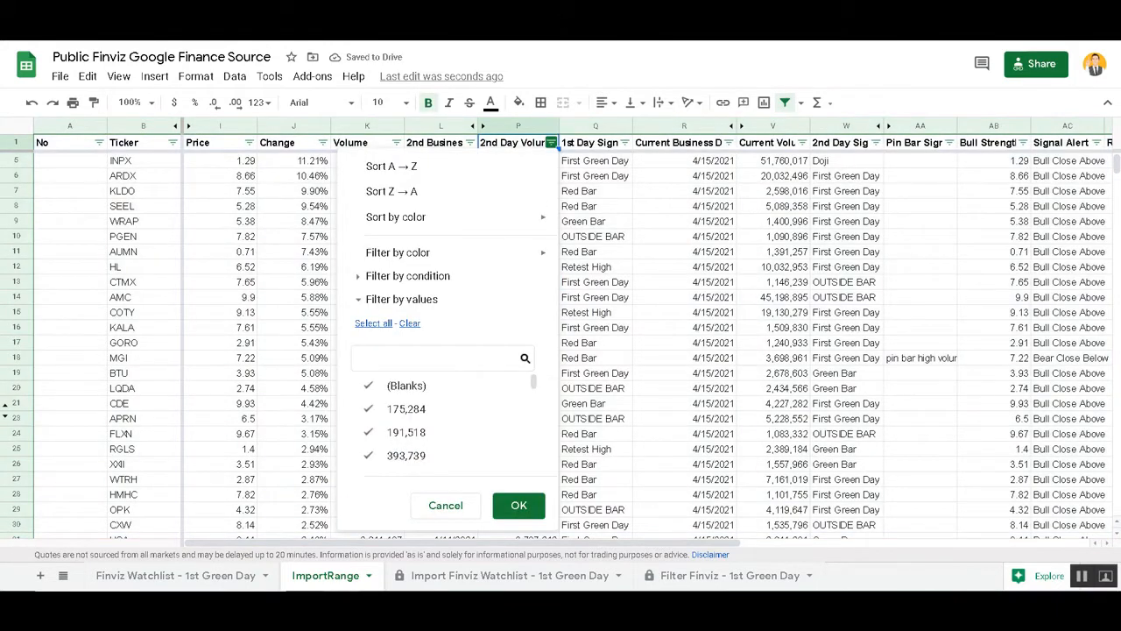
left_click(624, 142)
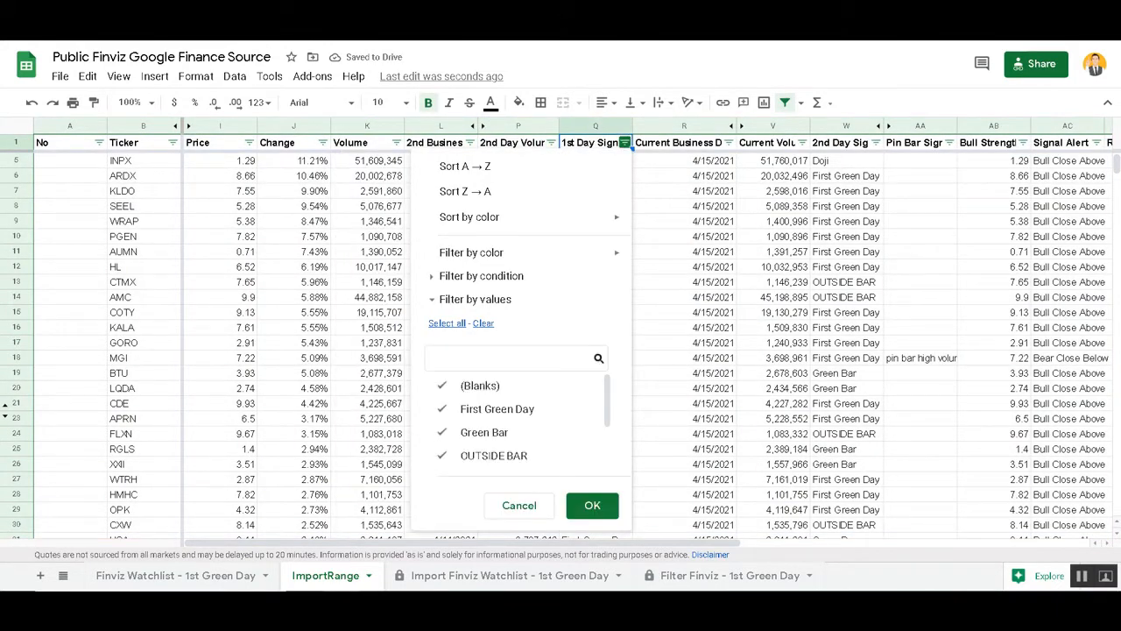
left_click(483, 323)
scroll(490, 408, "down", 2)
left_click(479, 410)
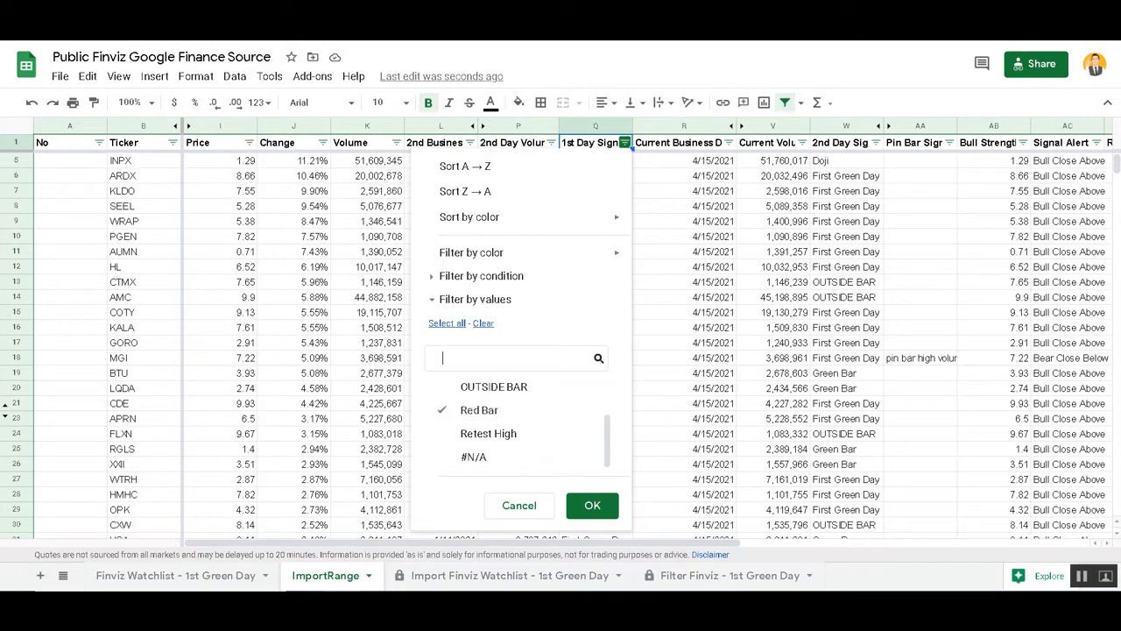
left_click(592, 505)
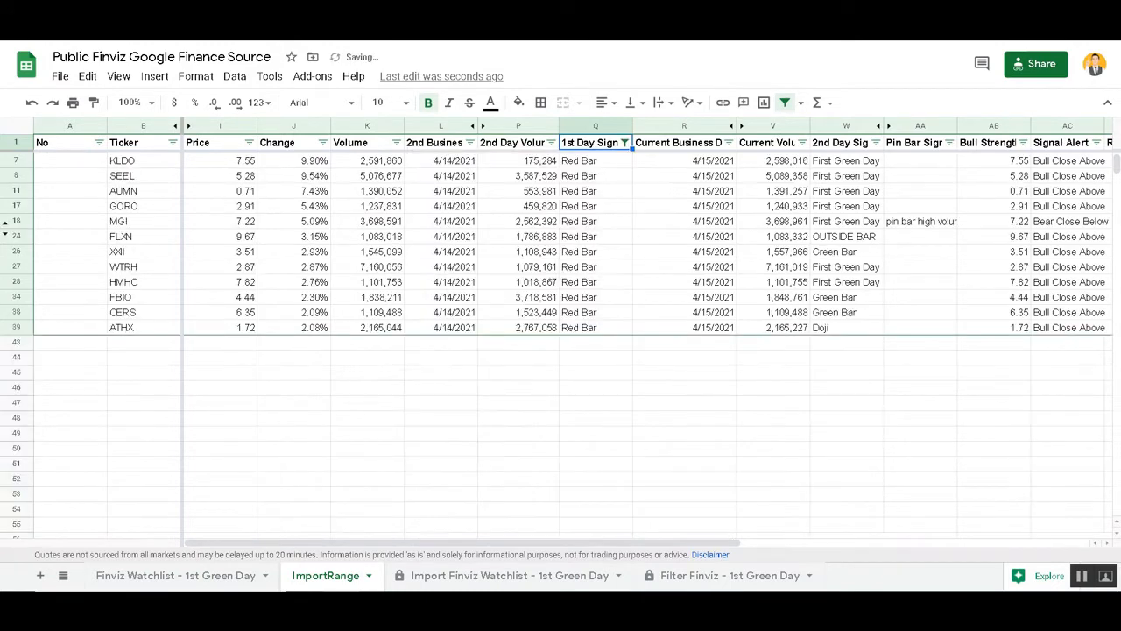
Step: Filter the 2nd Day Signal column by value to show only First Green Day rows
left_click(876, 142)
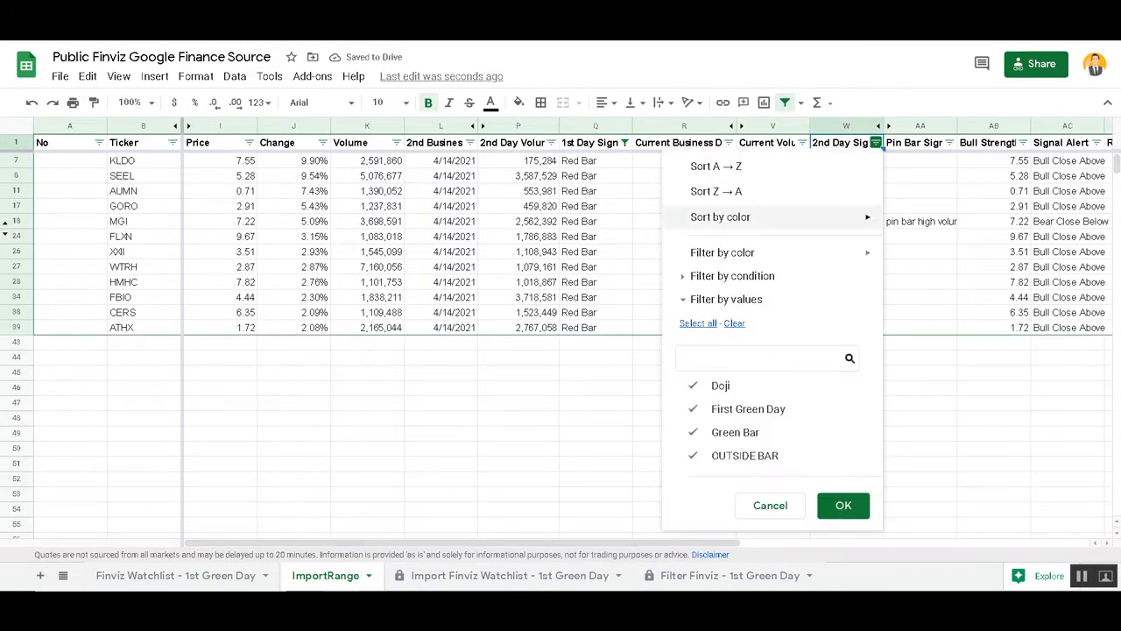
left_click(733, 322)
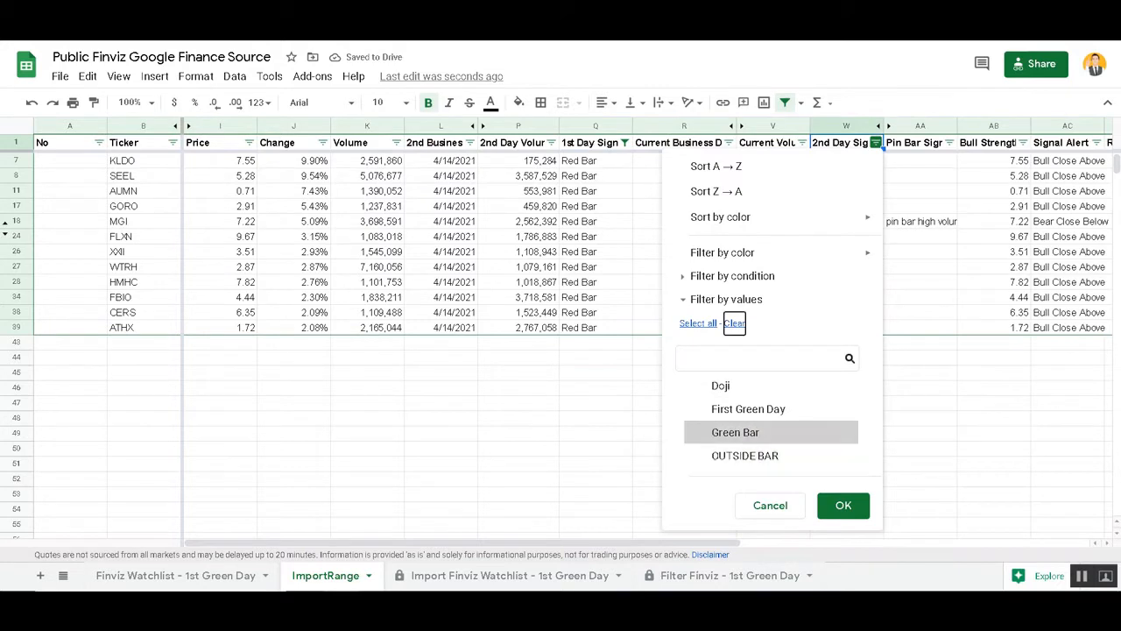
left_click(748, 408)
left_click(842, 505)
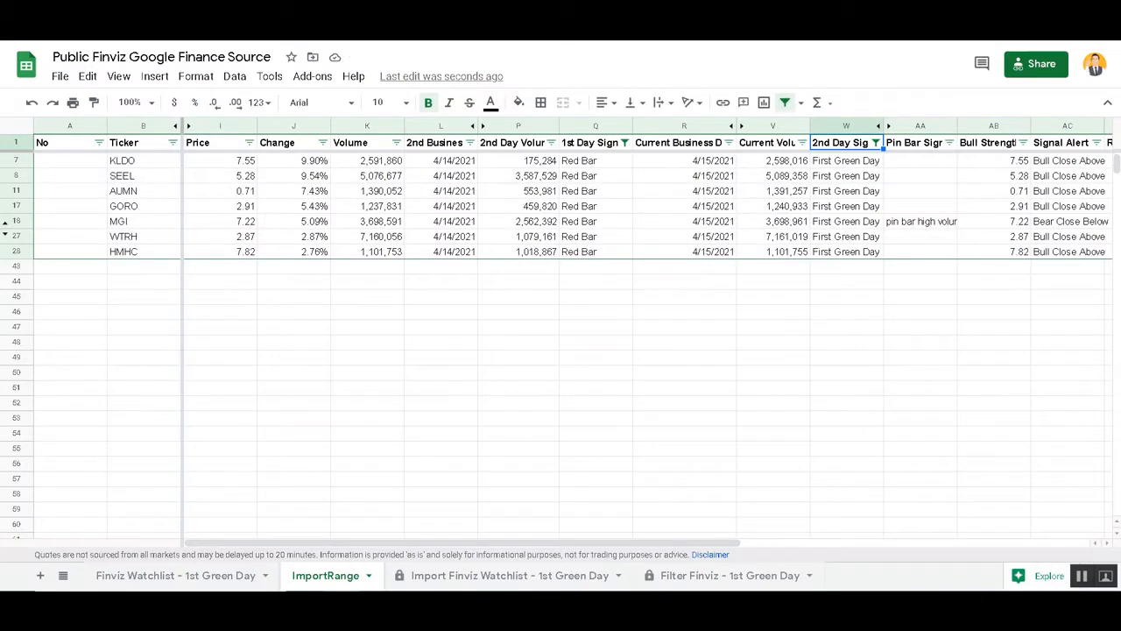
Step: Create a new filter view on the ImportRange sheet
left_click(441, 341)
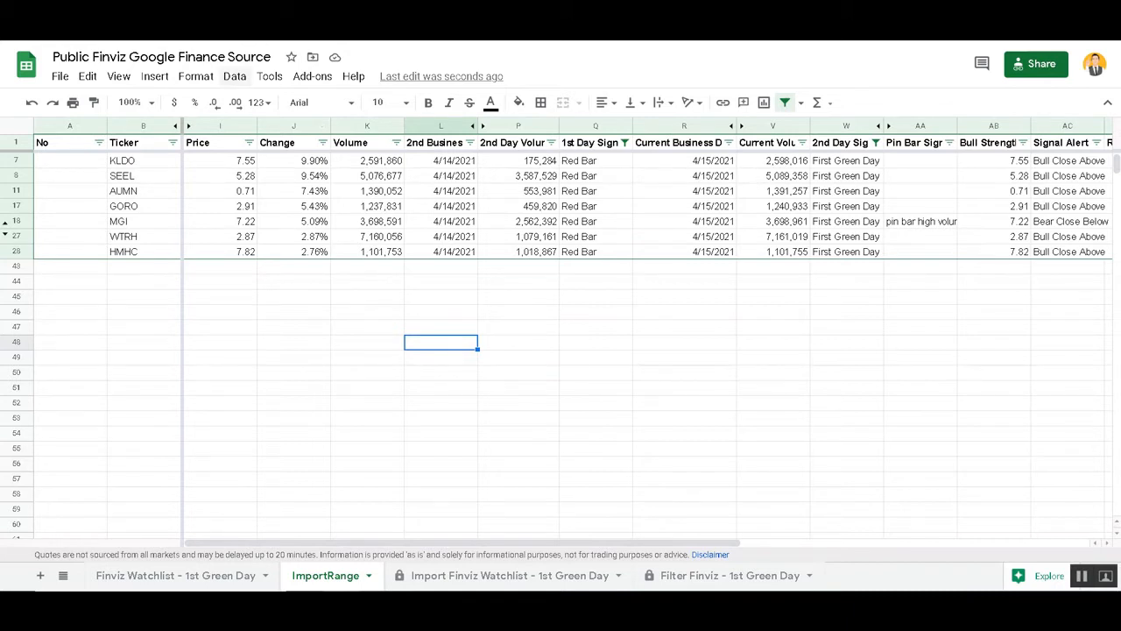
left_click(235, 76)
mouse_move(273, 208)
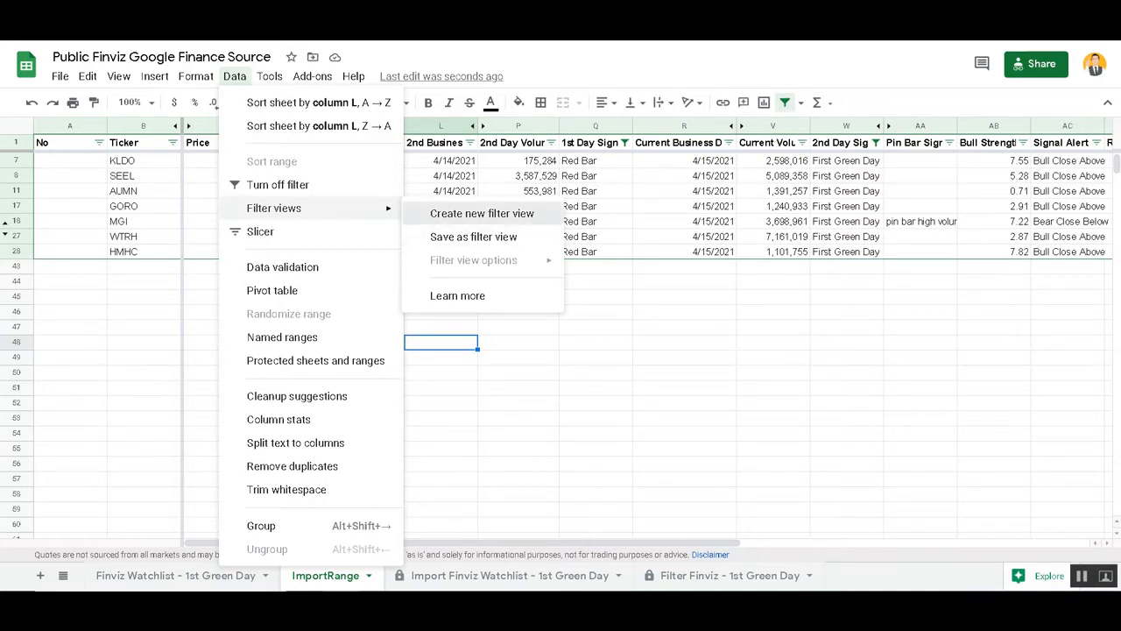
left_click(481, 213)
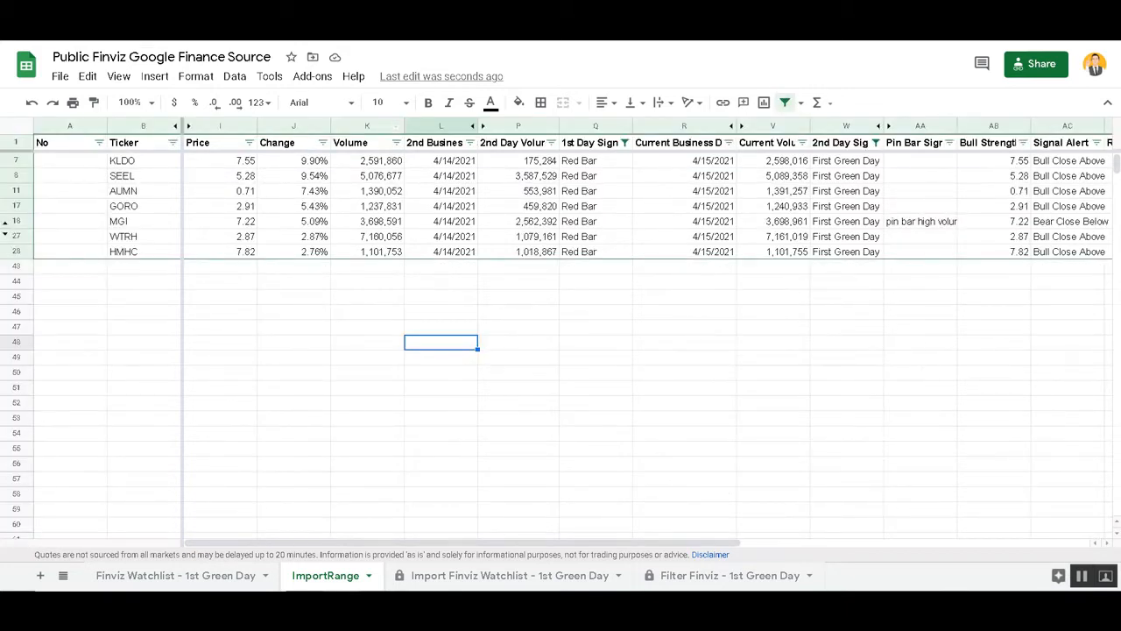
left_click(233, 76)
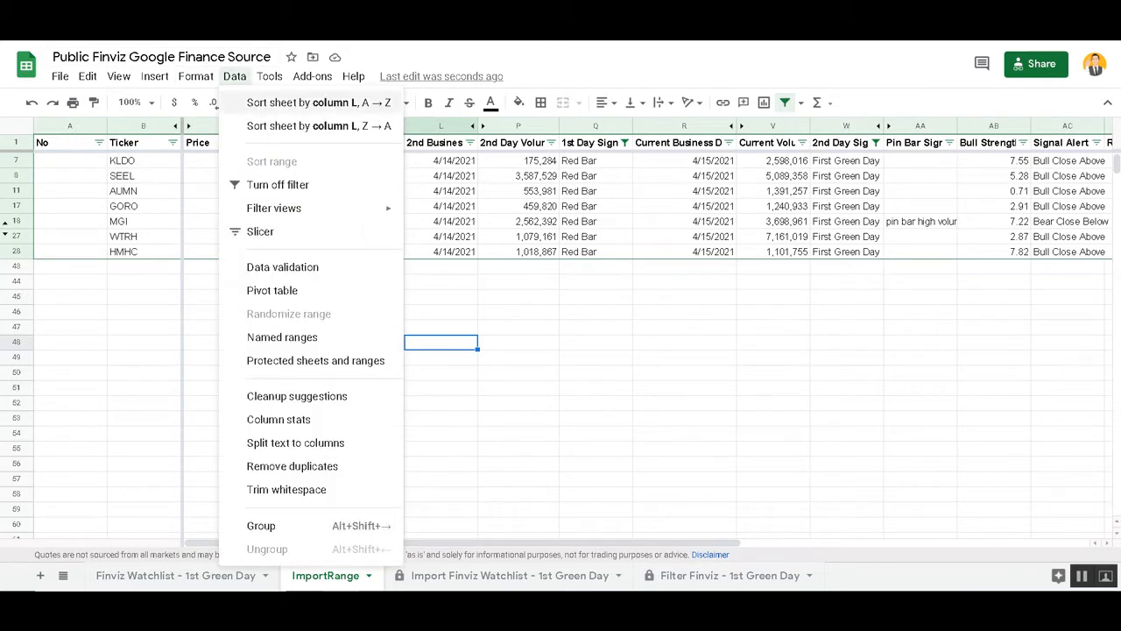
mouse_move(274, 208)
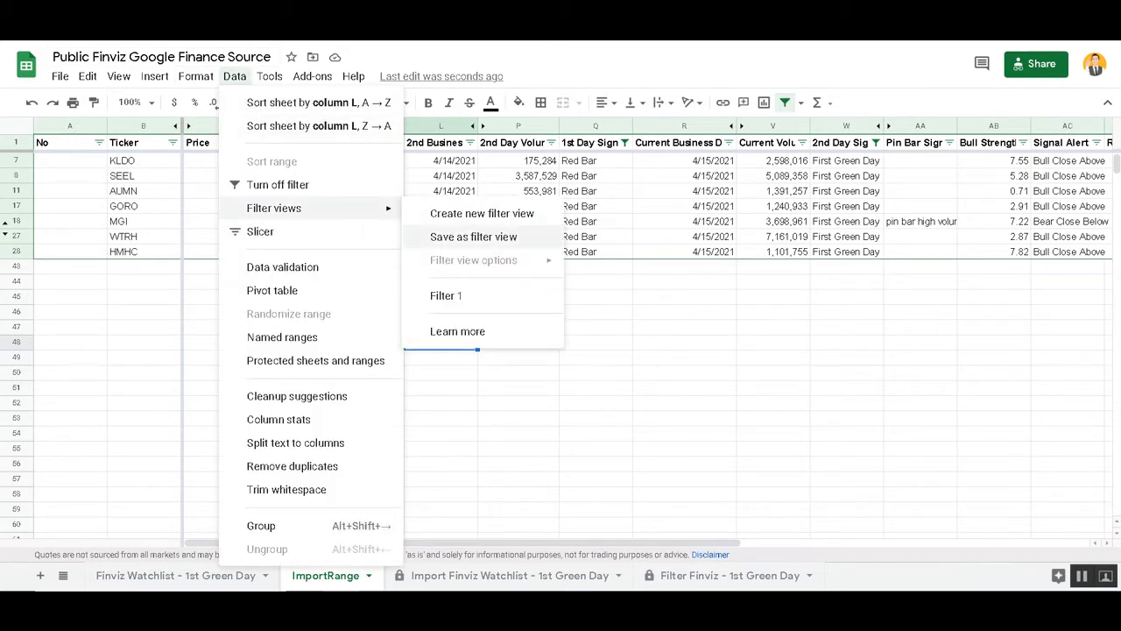
left_click(684, 296)
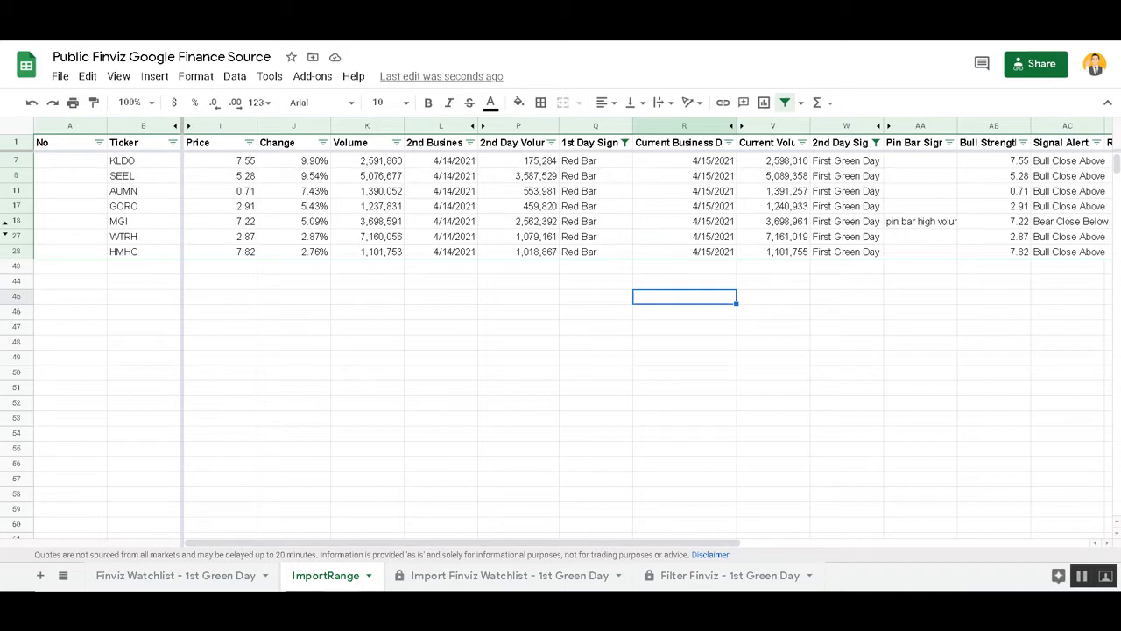
Step: Save the current Red Bar and First Green Day filter as a filter view named Breakout
left_click(195, 76)
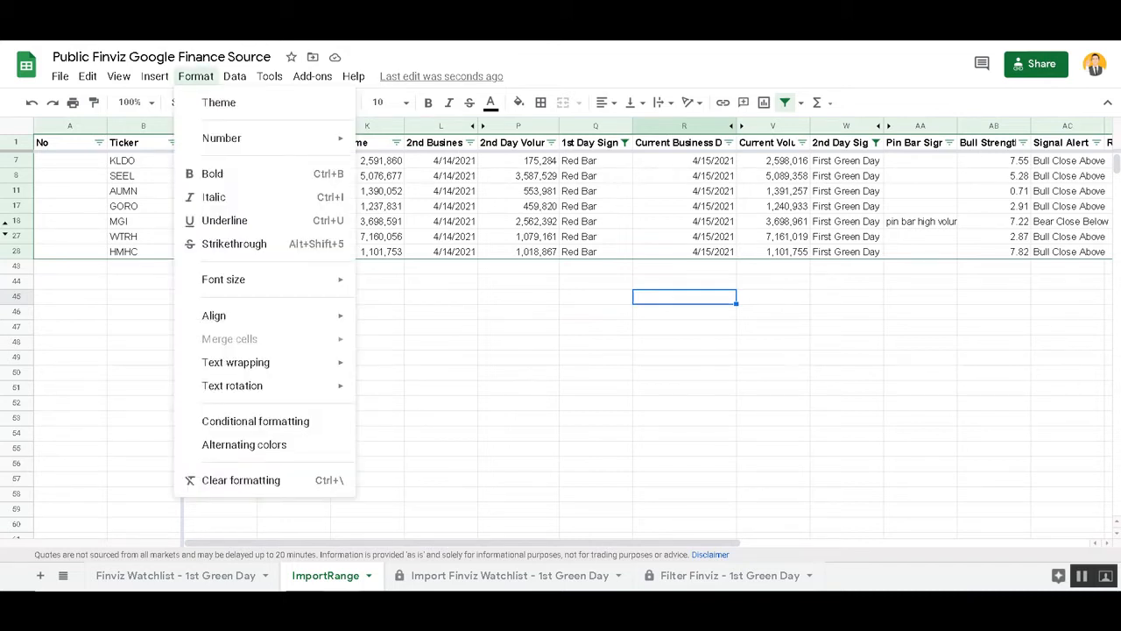
mouse_move(235, 76)
mouse_move(274, 208)
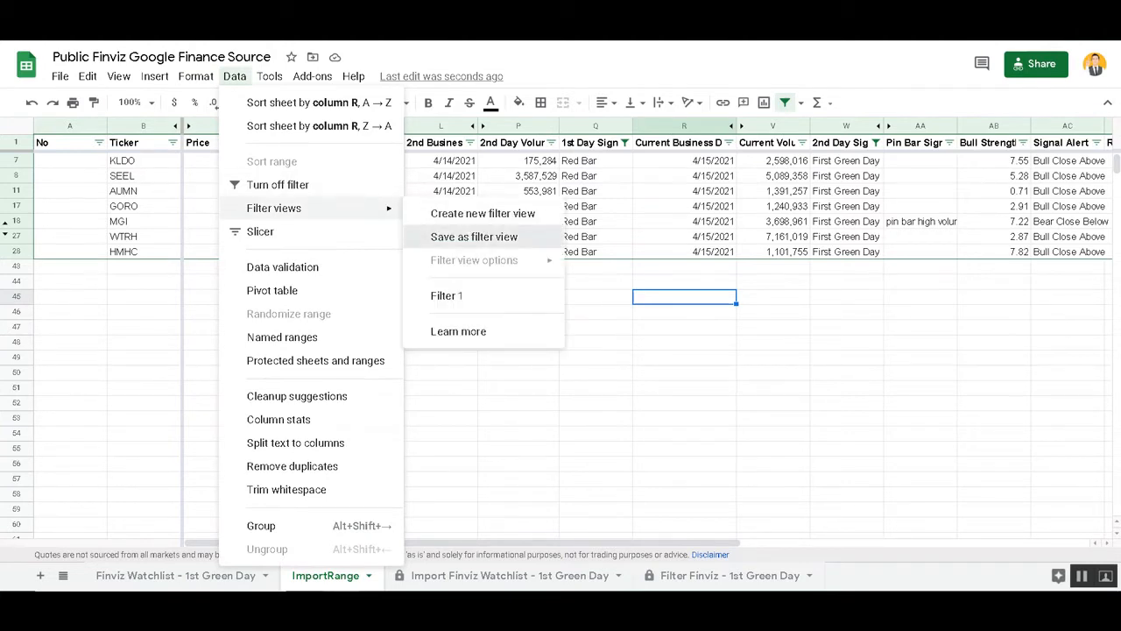
left_click(474, 236)
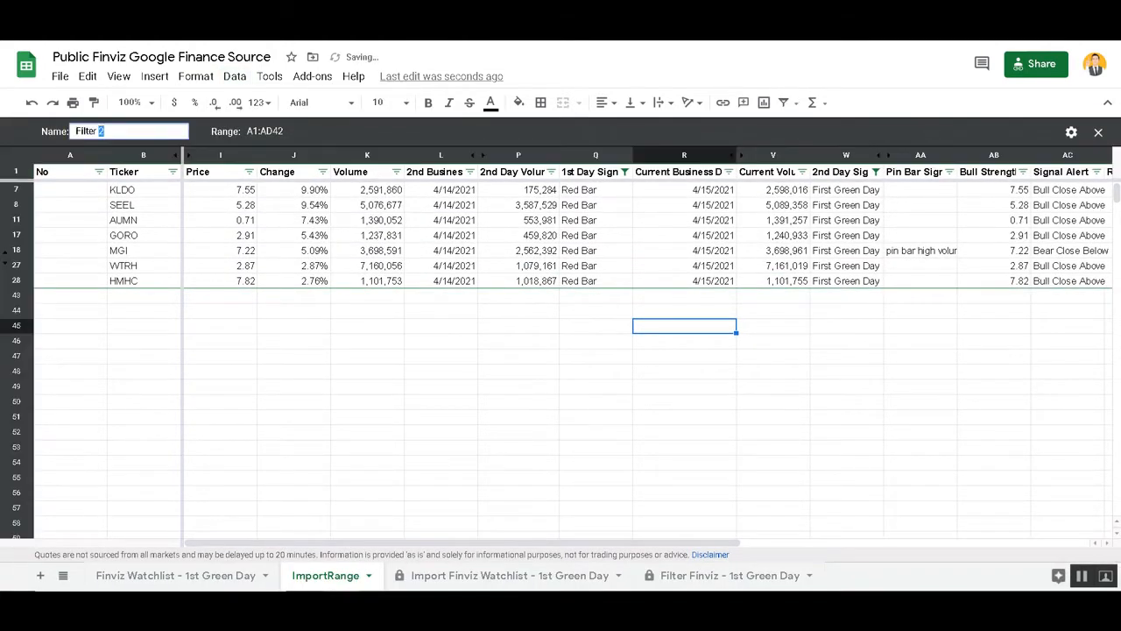
type("Breakout")
key("Return")
left_click(596, 386)
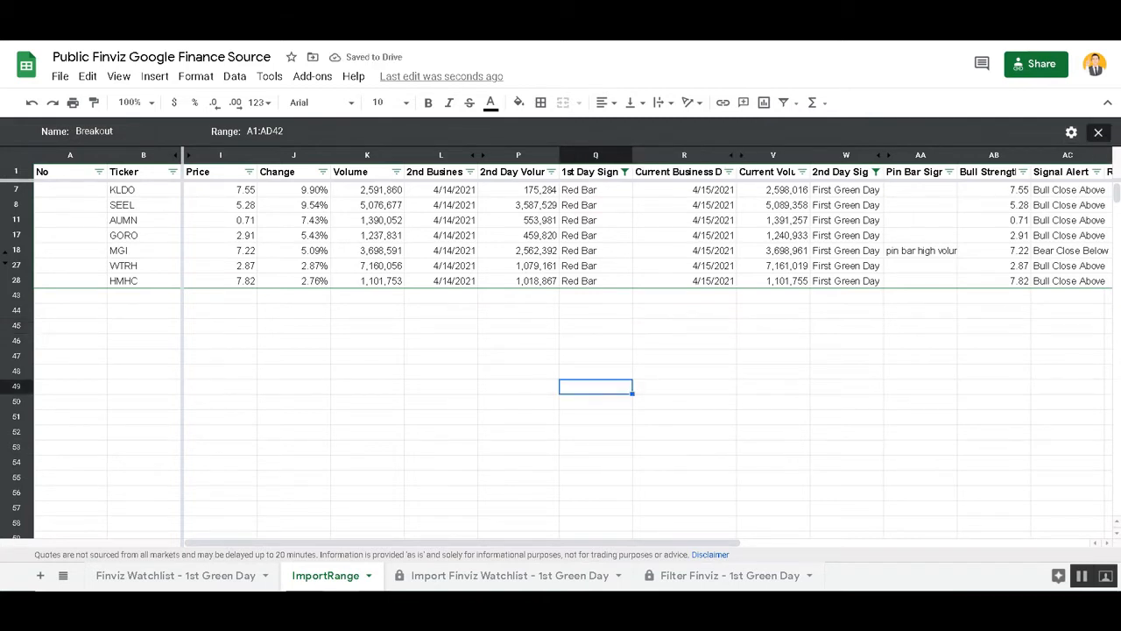
Step: Close the Breakout filter view and turn off the filter on the ImportRange sheet
left_click(1098, 132)
left_click(441, 357)
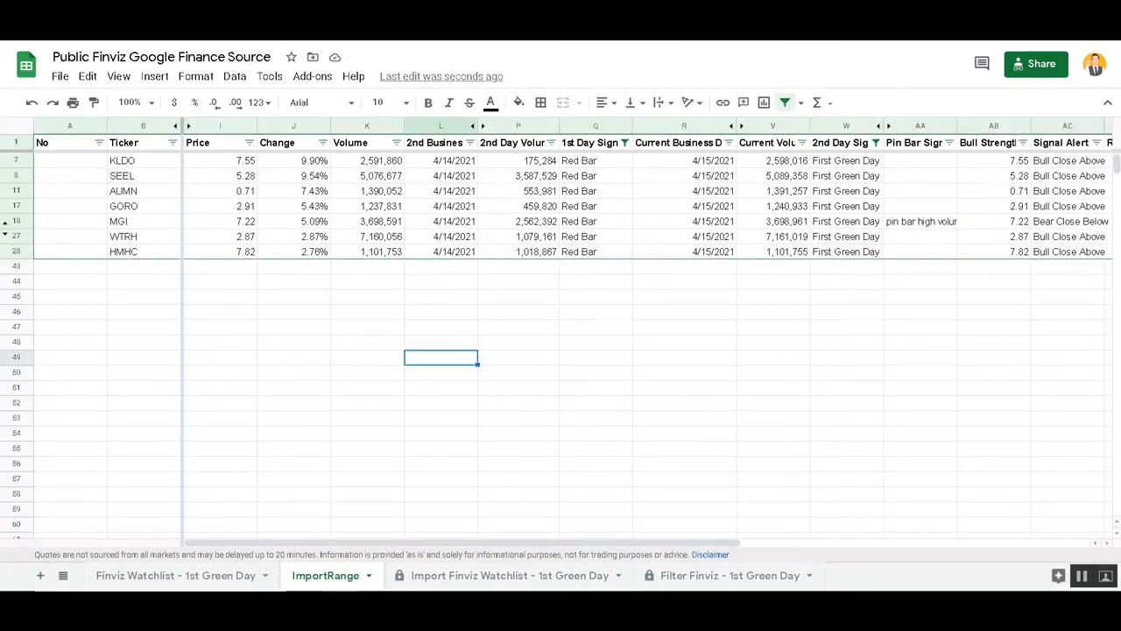
left_click(195, 76)
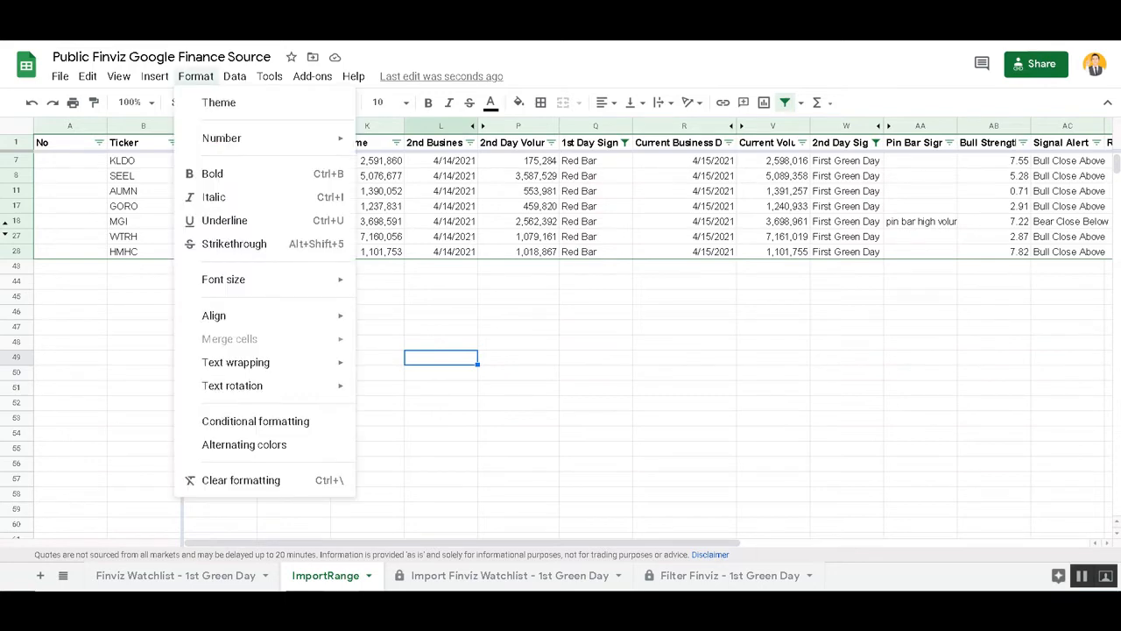
mouse_move(235, 76)
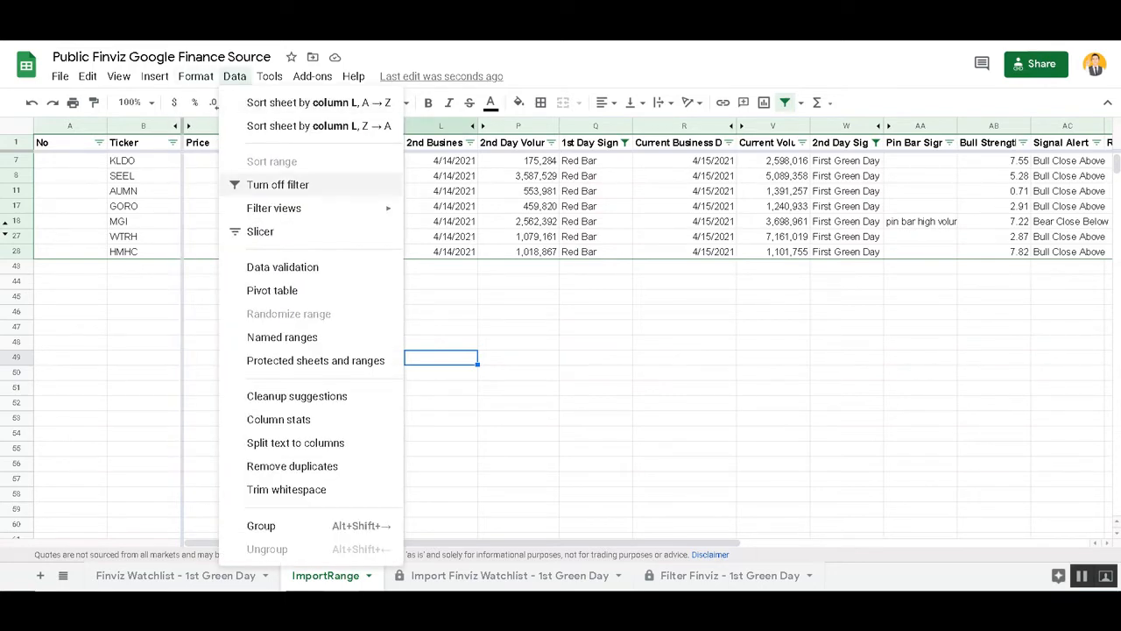
left_click(278, 185)
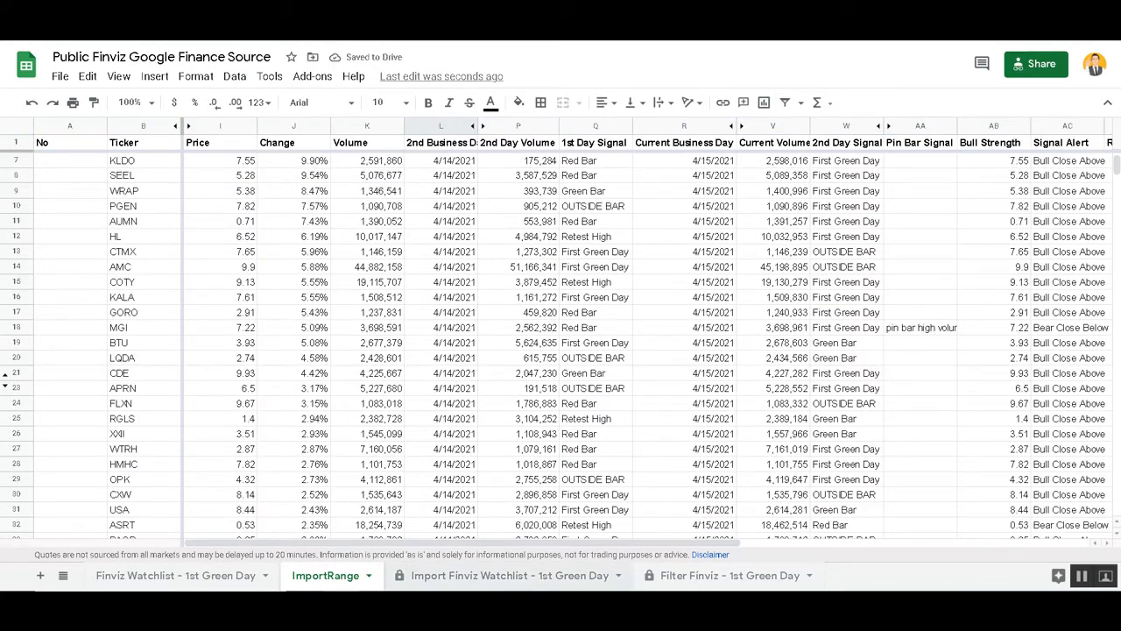
Step: Apply the saved Breakout filter view to the unfiltered ImportRange sheet
left_click(367, 251)
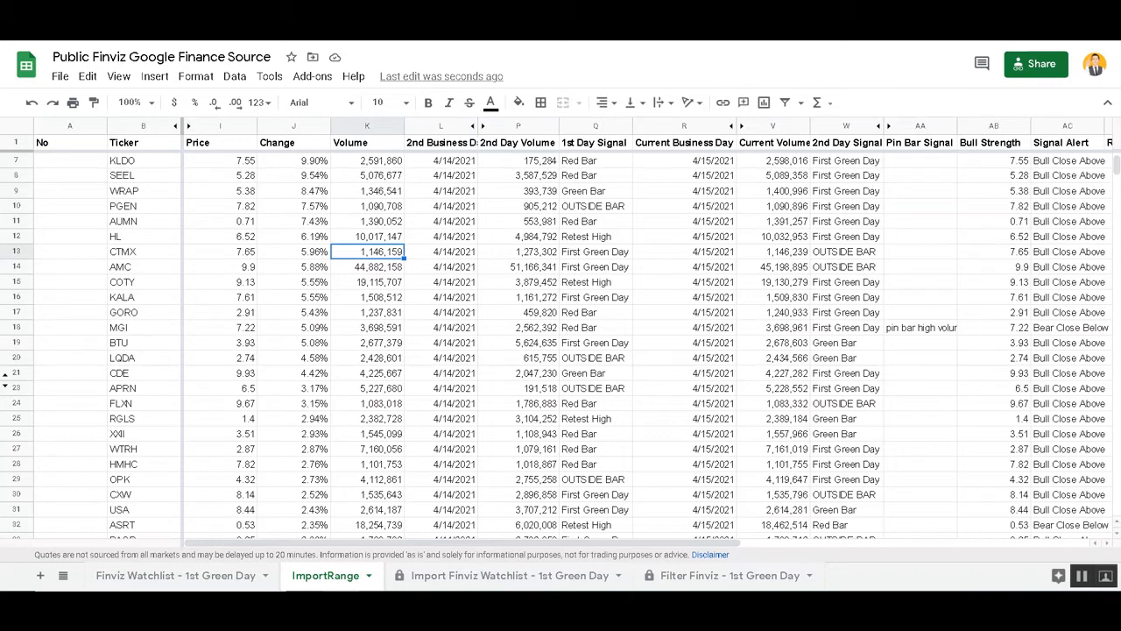
key("ctrl+a")
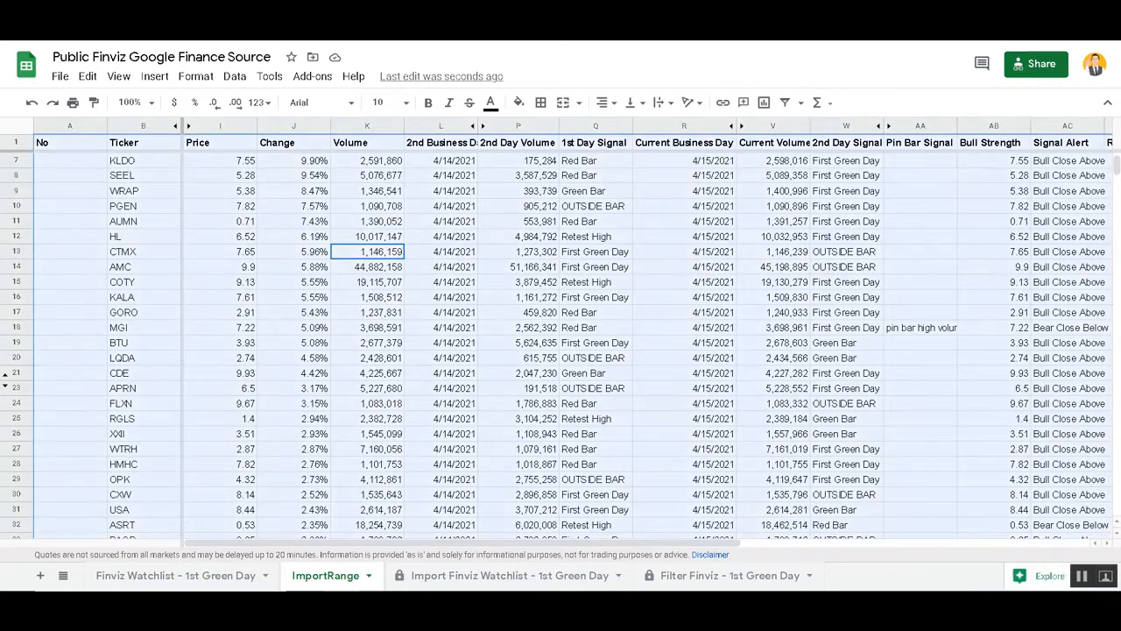
left_click(441, 236)
left_click(234, 76)
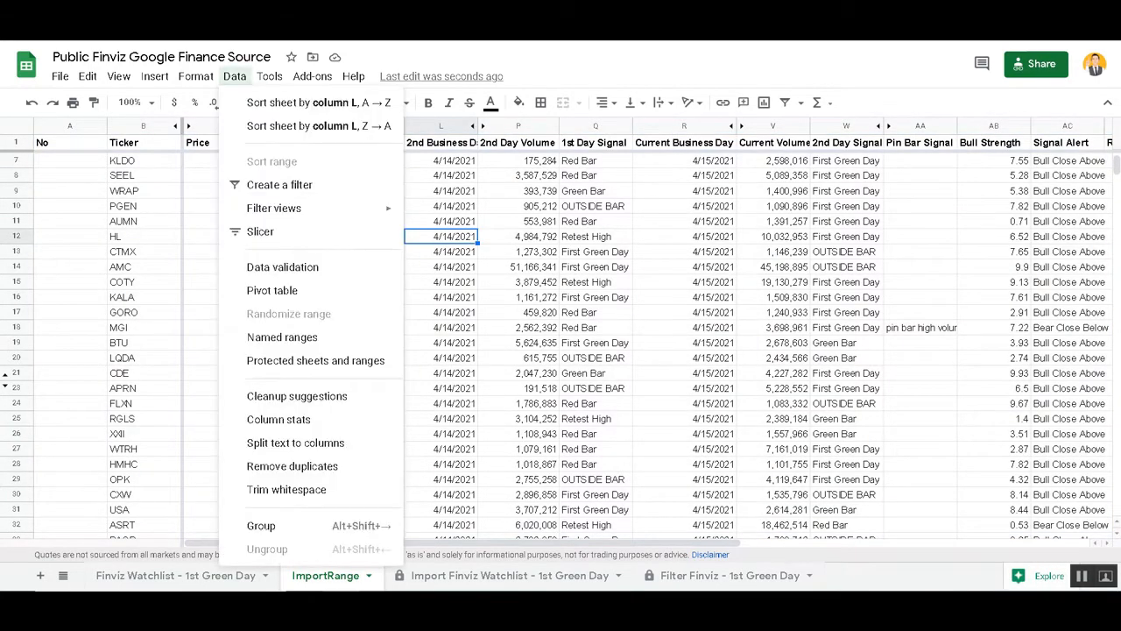
mouse_move(274, 207)
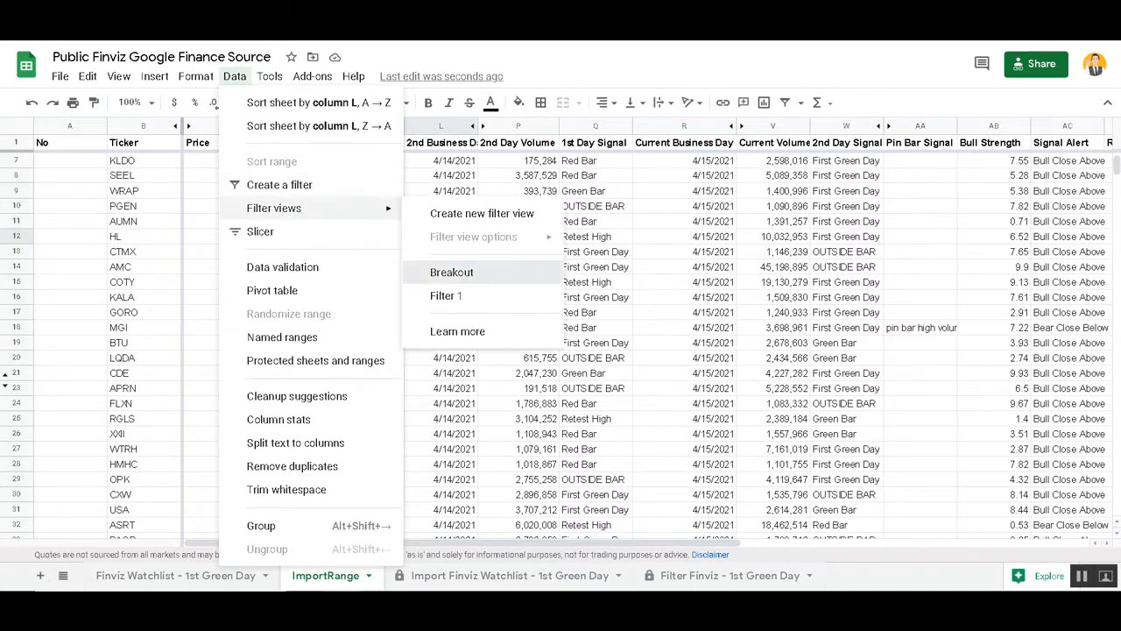
left_click(451, 271)
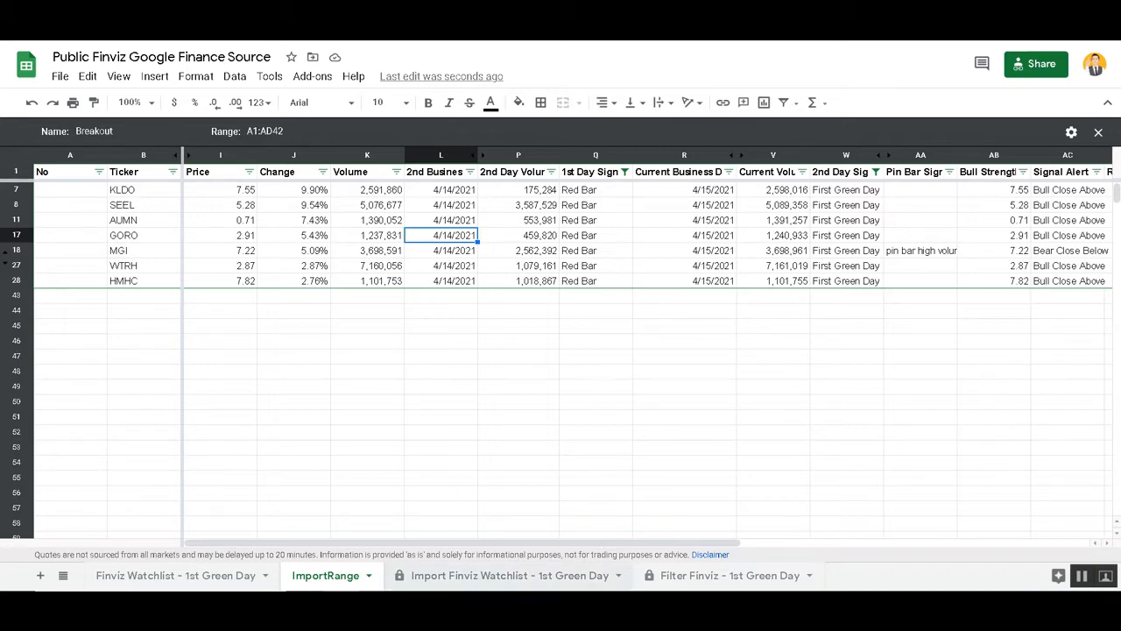
Step: Open the Import Finviz Watchlist - 1st Green Day sheet and switch to the stock charting app to examine the CDEV charts
left_click(510, 576)
left_click(445, 354)
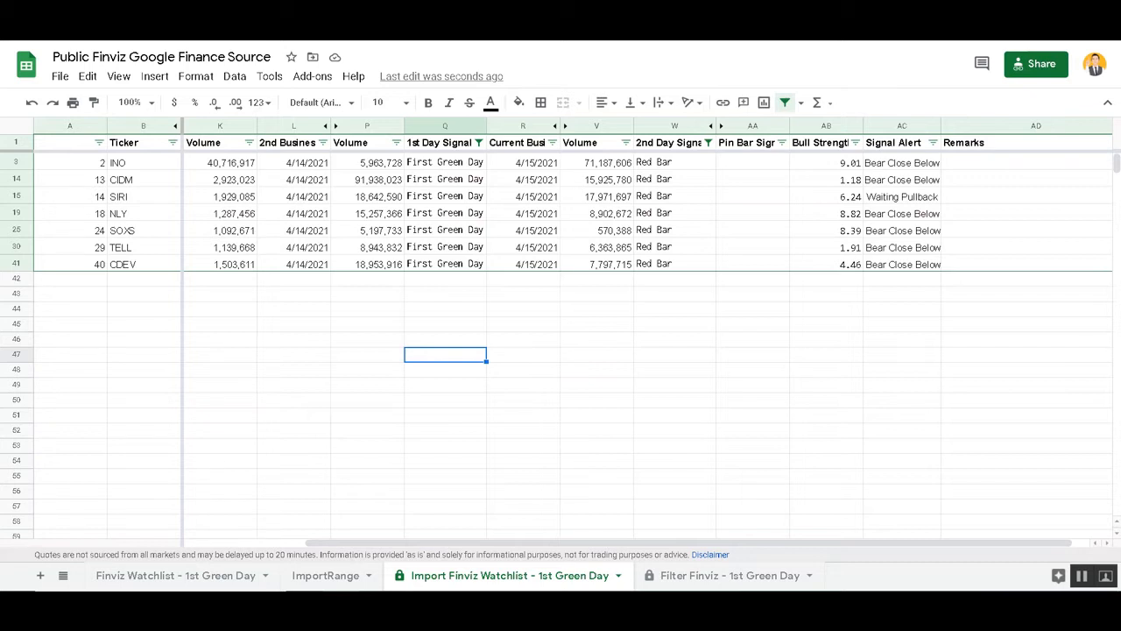
key("alt+Tab")
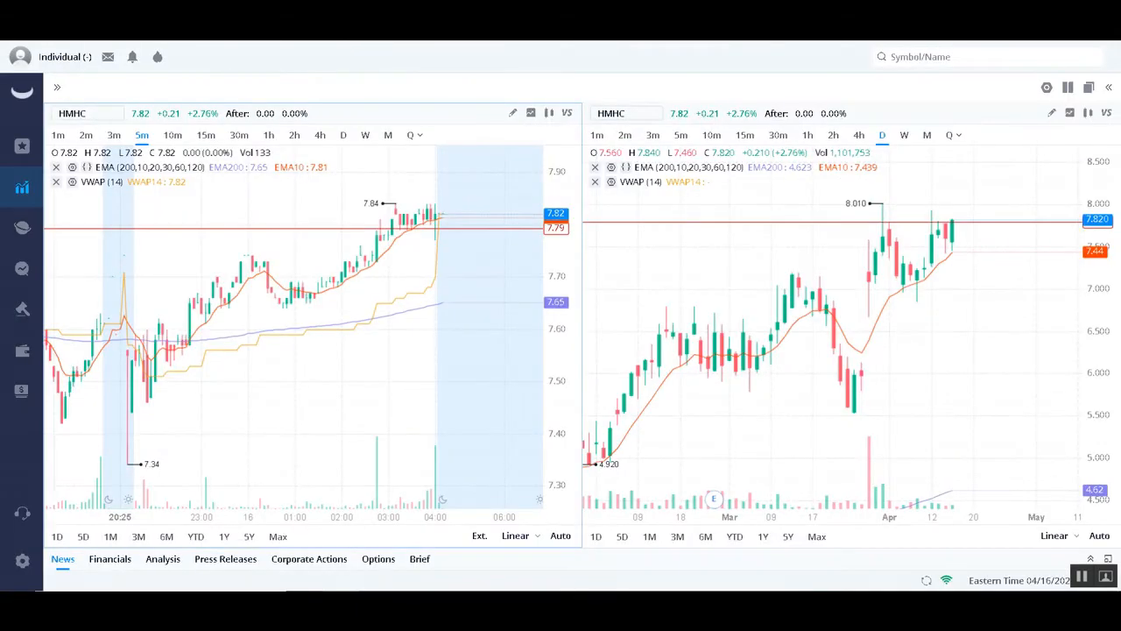
key("alt+Tab")
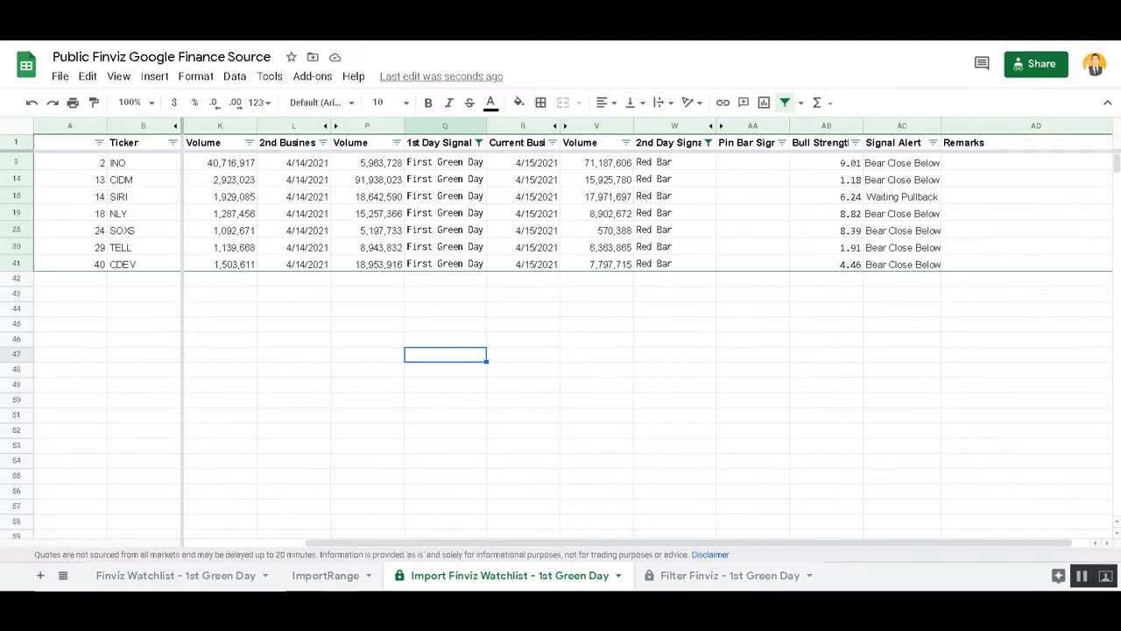
key("alt+Tab")
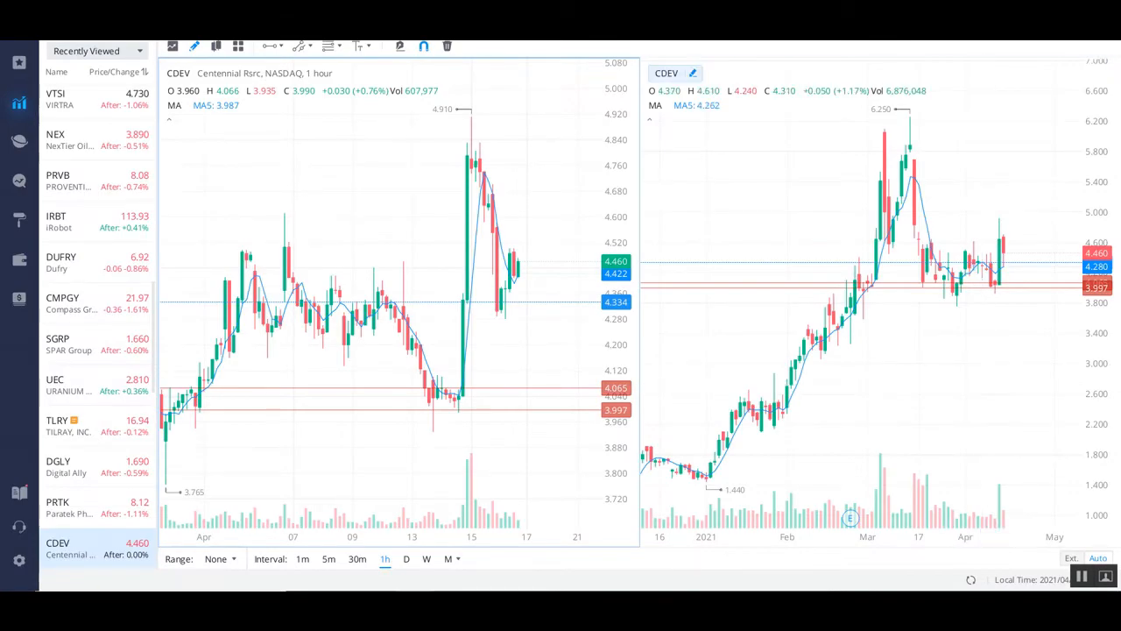
Step: Load CIDM in the stock charts and move the horizontal price line on the hourly chart to 1.129
left_click(678, 74)
type("cidn")
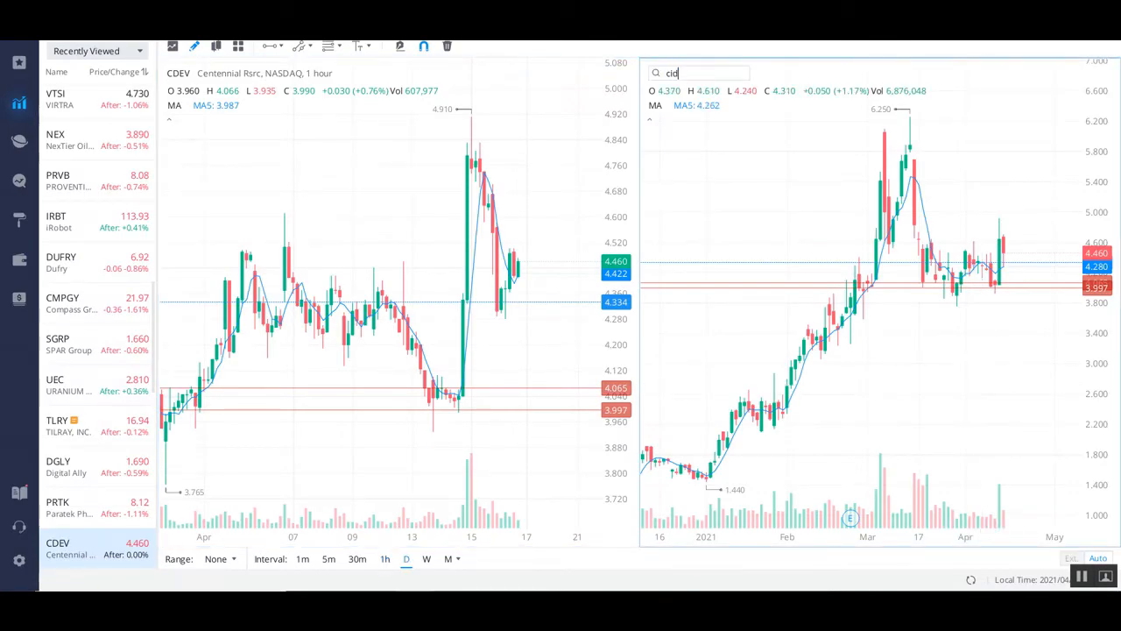
key("BackSpace")
type("m")
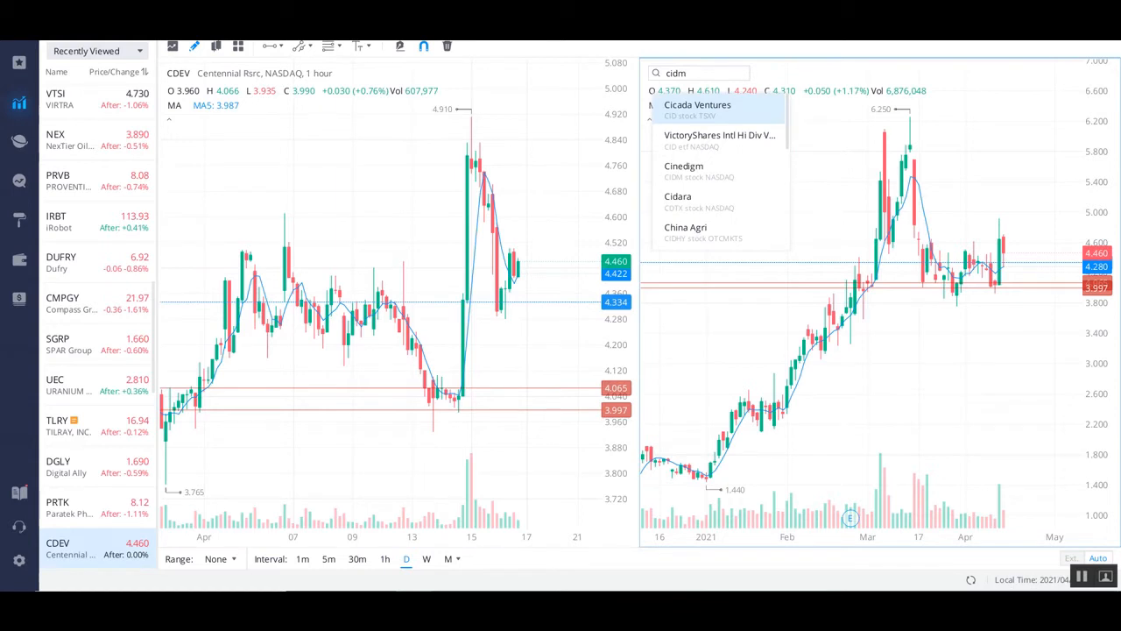
key("Return")
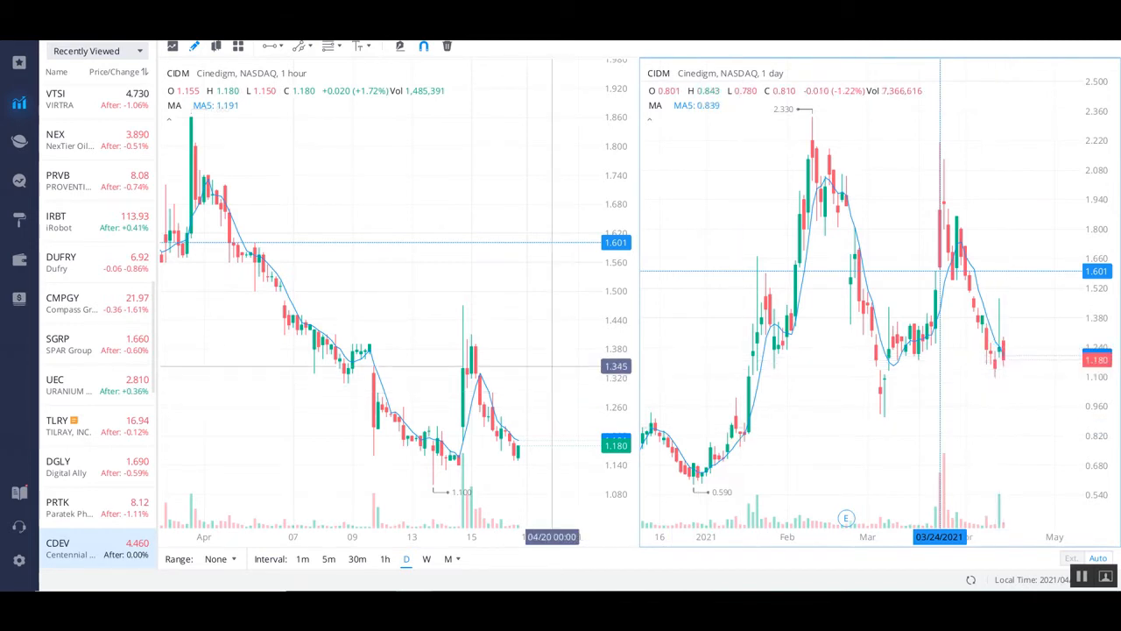
left_click(481, 385)
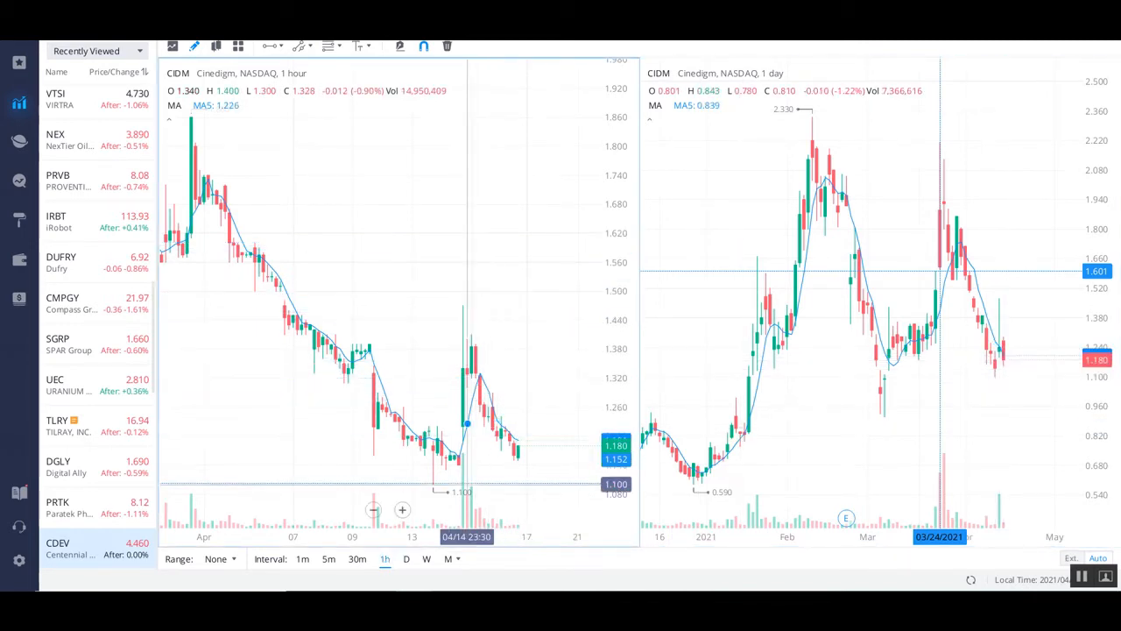
left_click(361, 470)
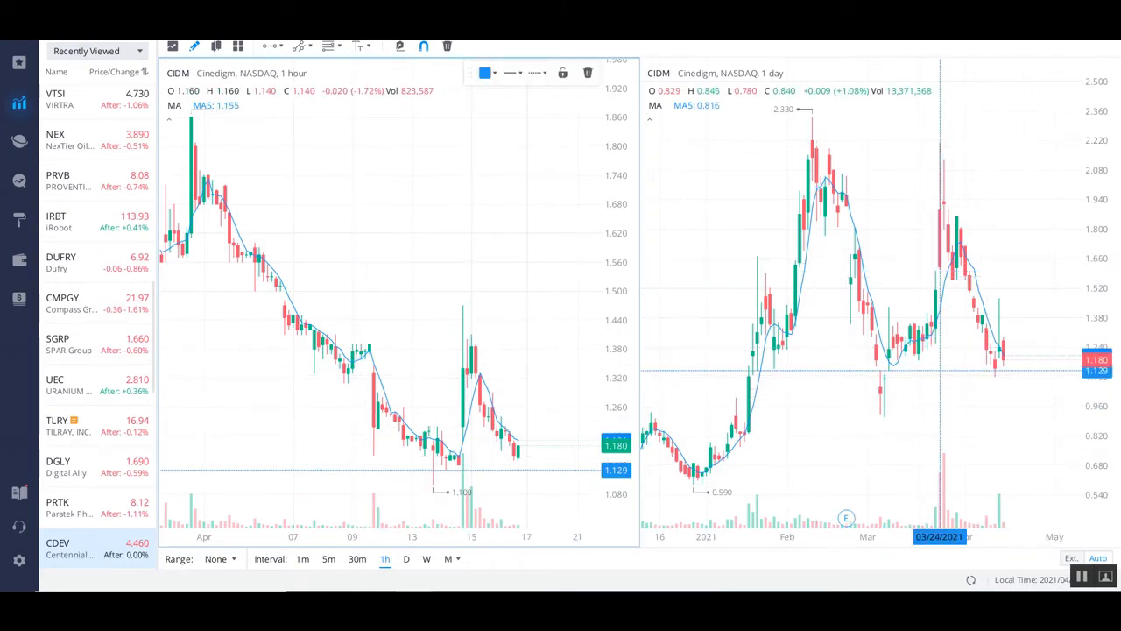
Step: Check the filtered watchlist spreadsheet for another candidate ticker and load NLY in the stock charts
key("alt+Tab")
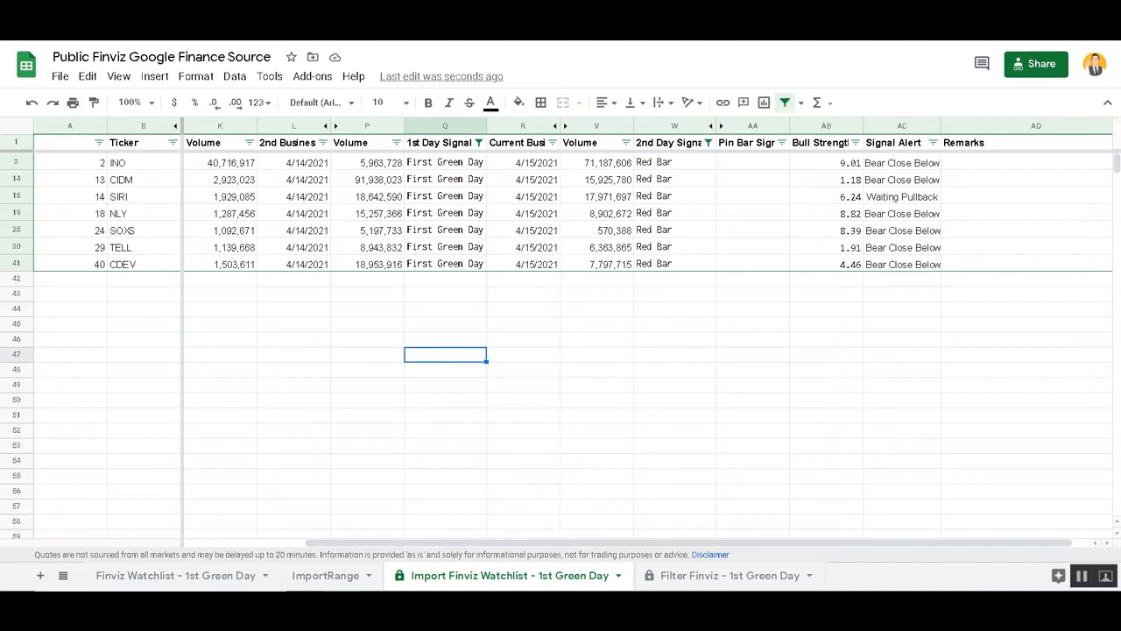
key("alt+Tab")
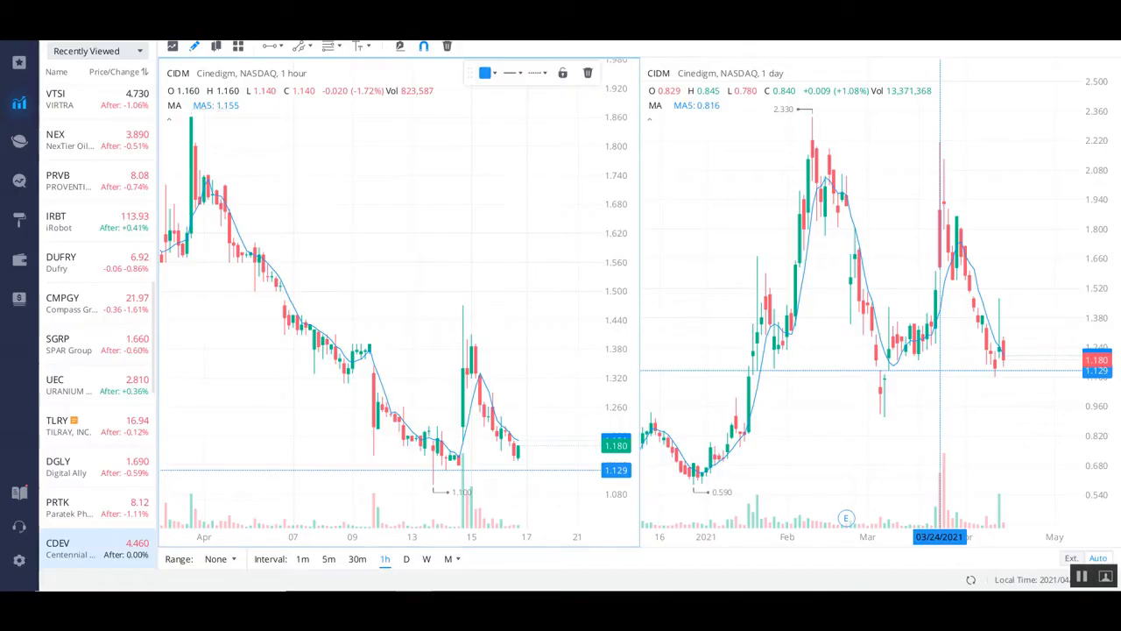
left_click(197, 73)
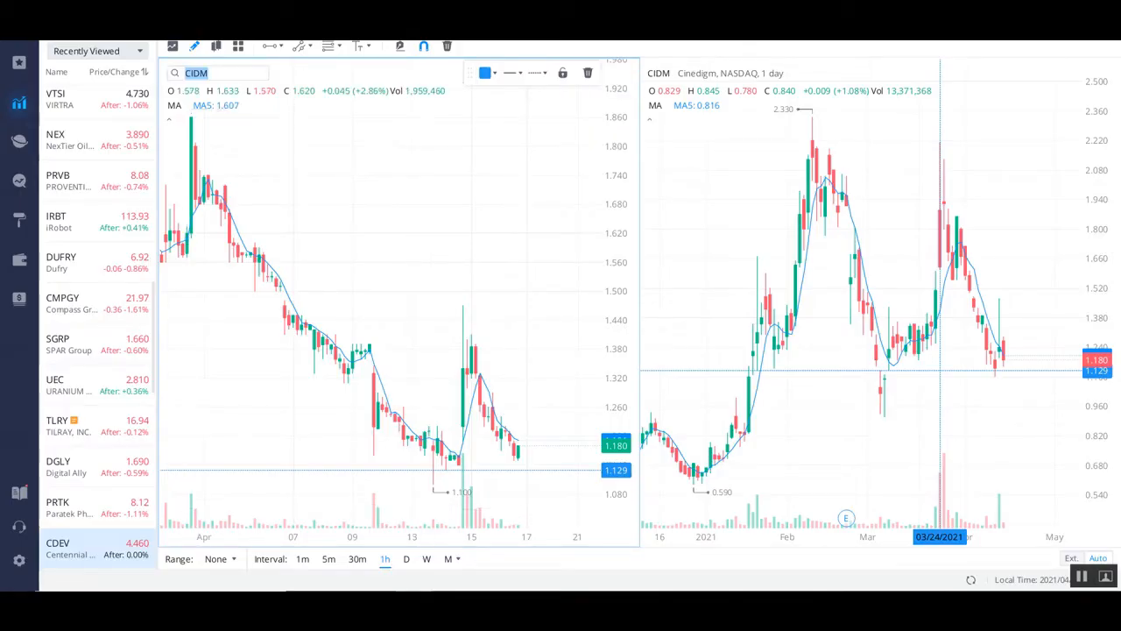
type("NLY")
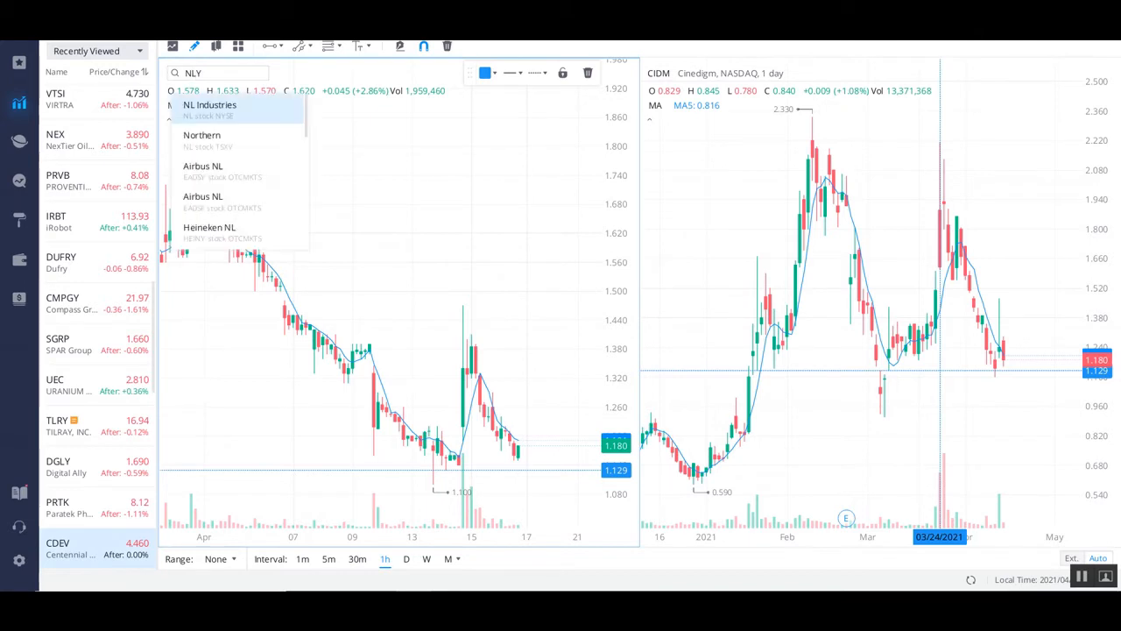
key("Return")
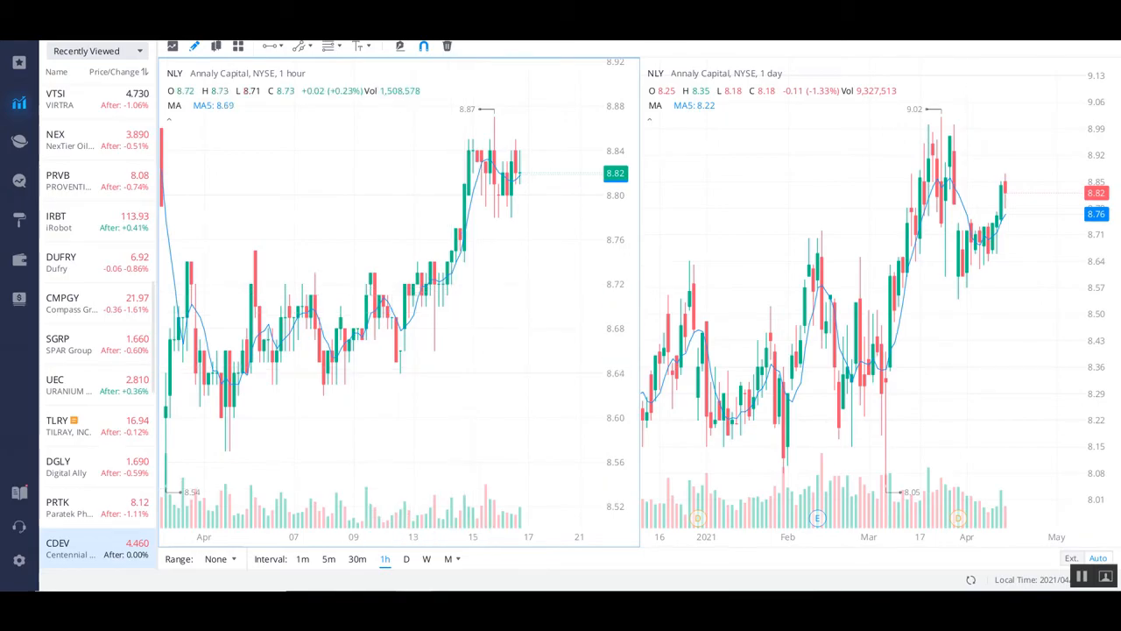
Step: Switch back to Google Sheets and return to the Import Finviz Watchlist - 1st Green Day sheet
left_click(342, 530)
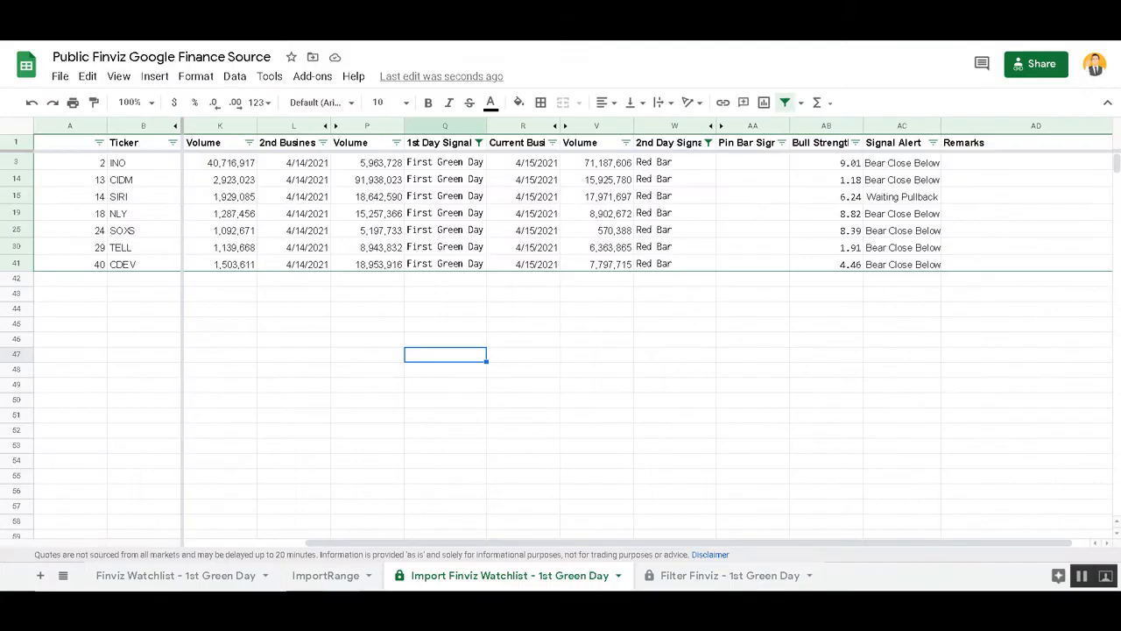
left_click(445, 414)
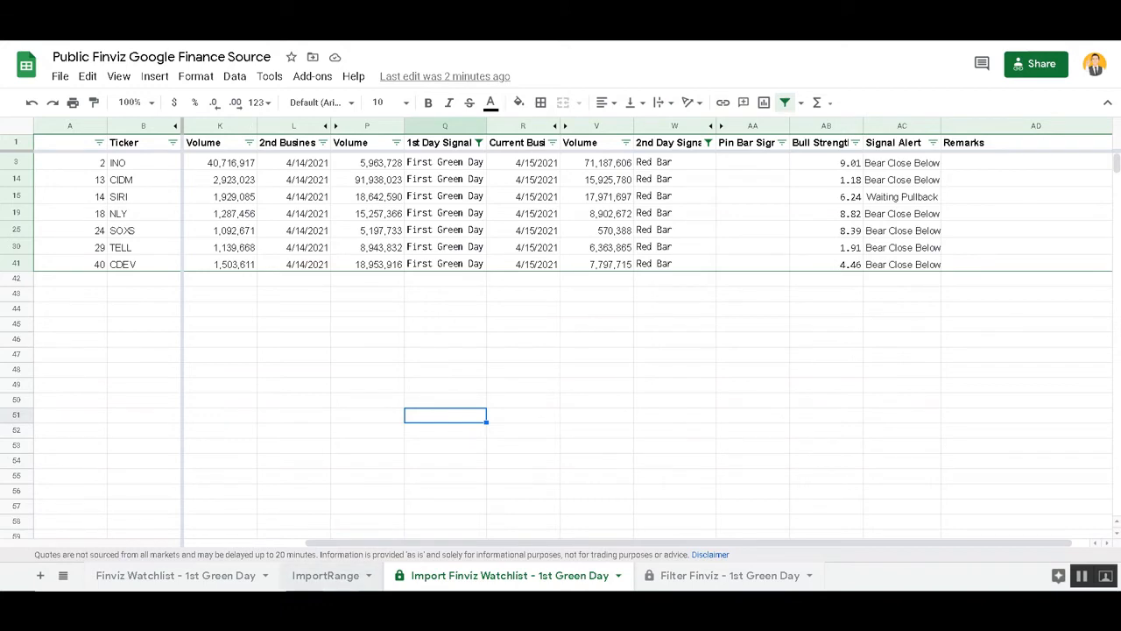
left_click(326, 575)
key("ctrl+shift+Page_Down")
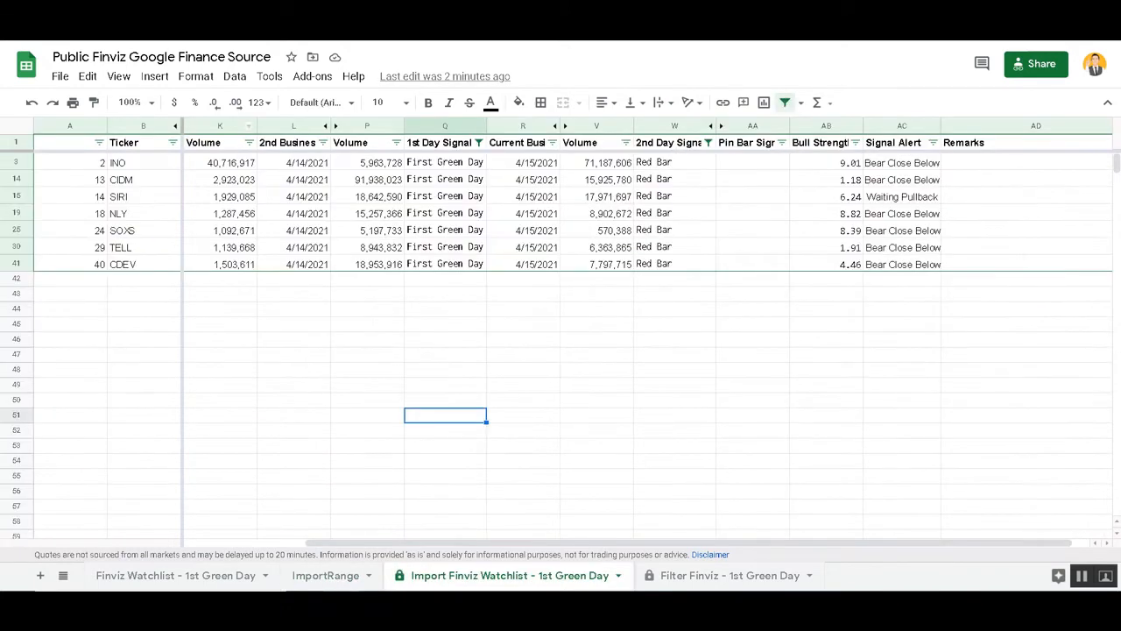
Step: Save the current First Green Day and Red Bar filter as a filter view named Pullback
left_click(235, 76)
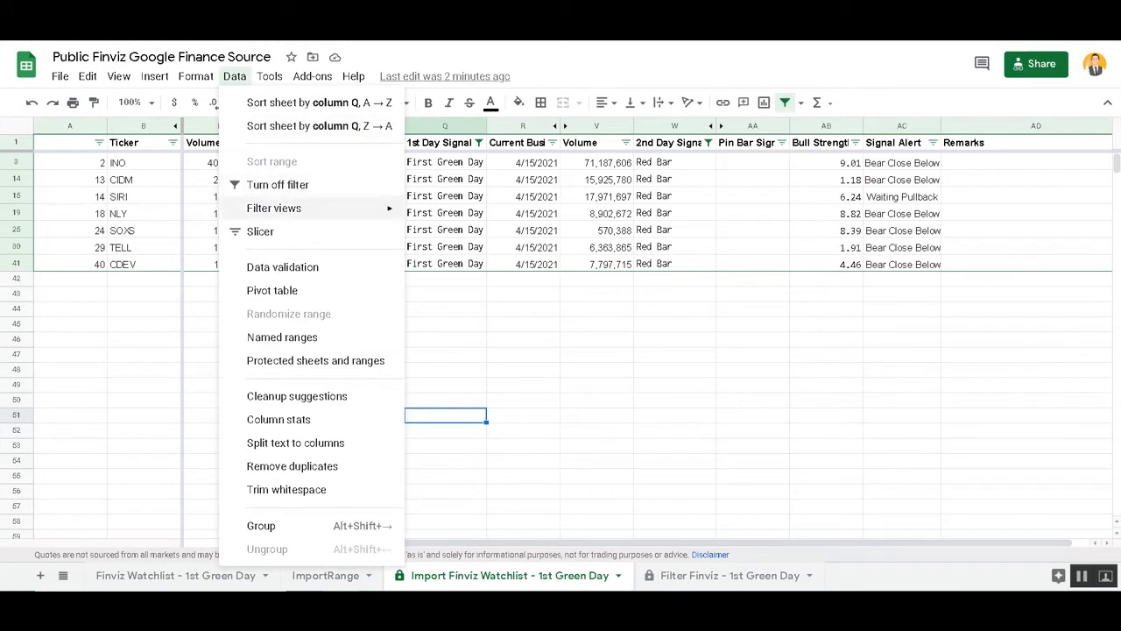
mouse_move(274, 208)
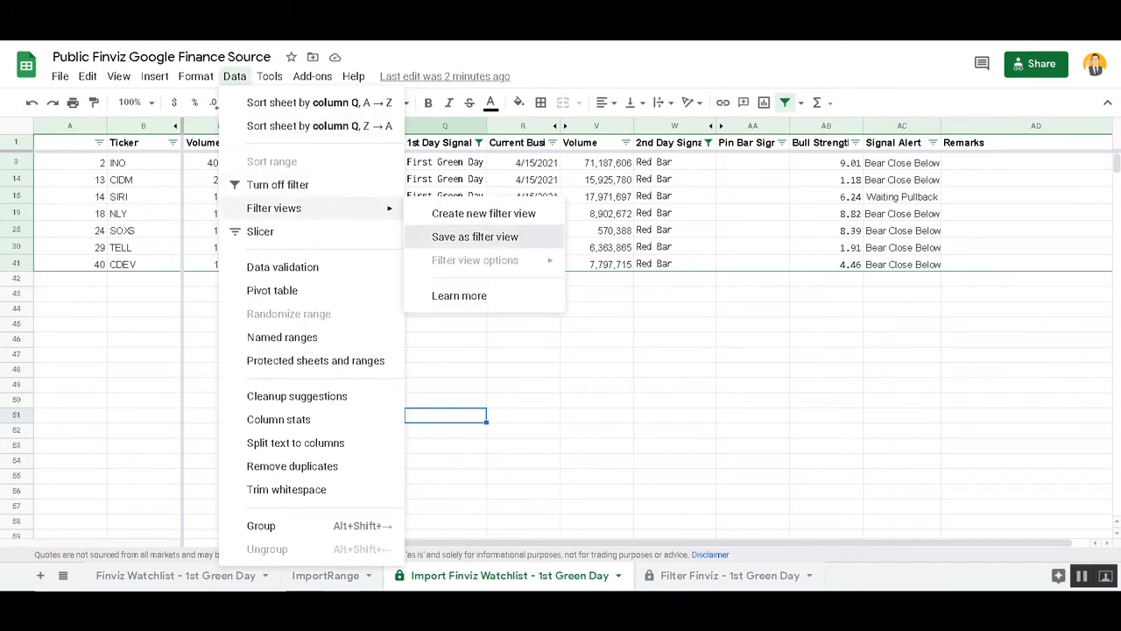
left_click(475, 236)
double_click(101, 131)
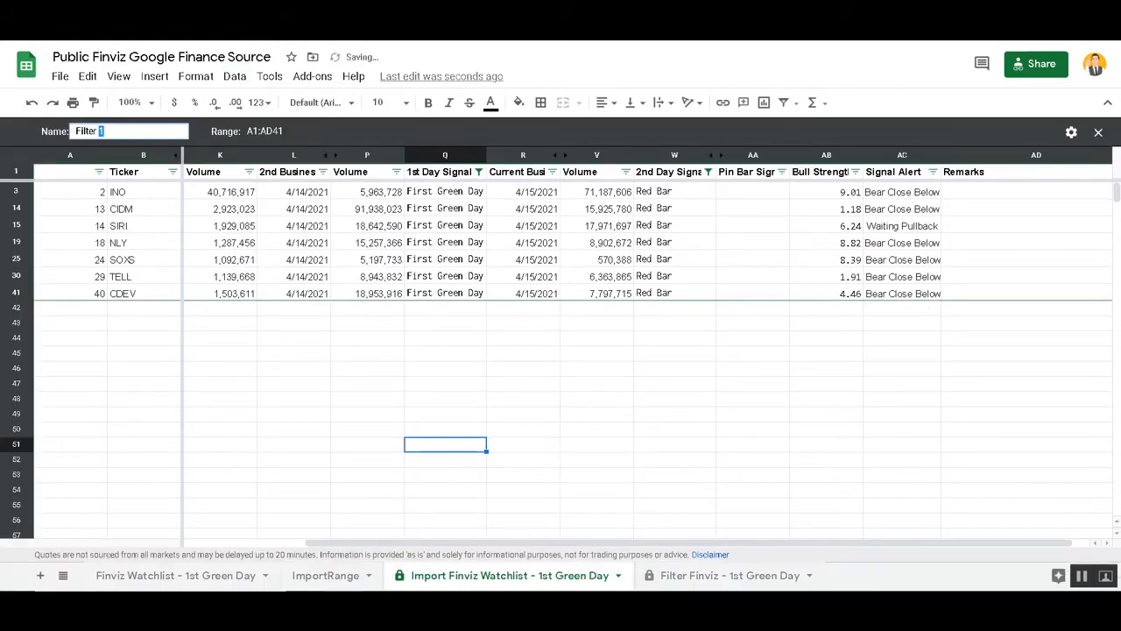
key("ctrl+a")
type("Pullback")
key("Return")
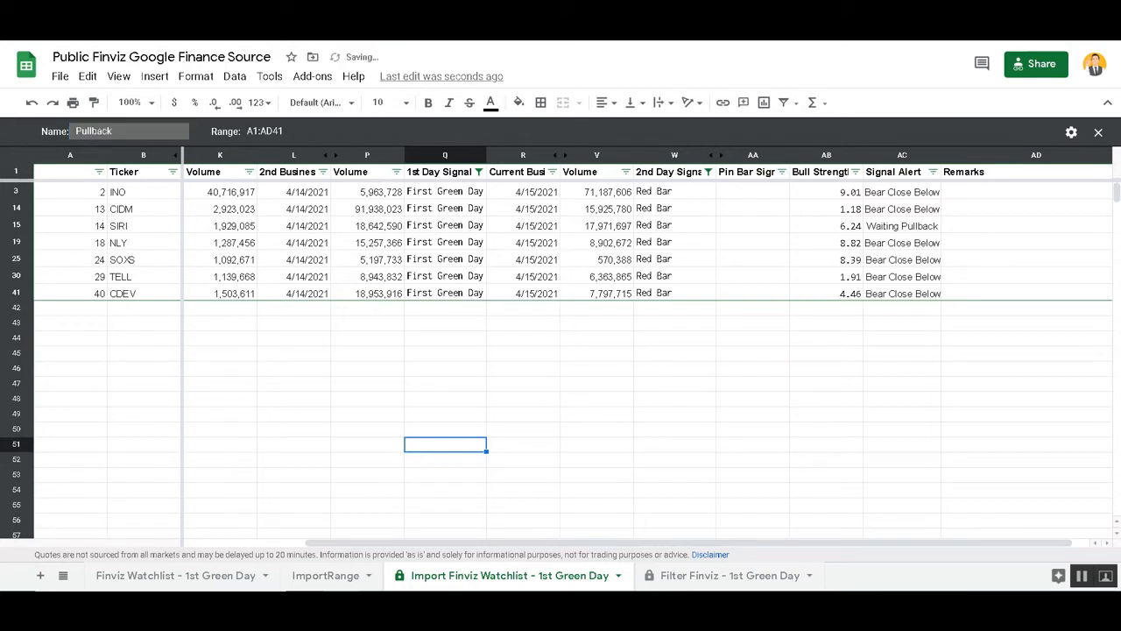
left_click(445, 384)
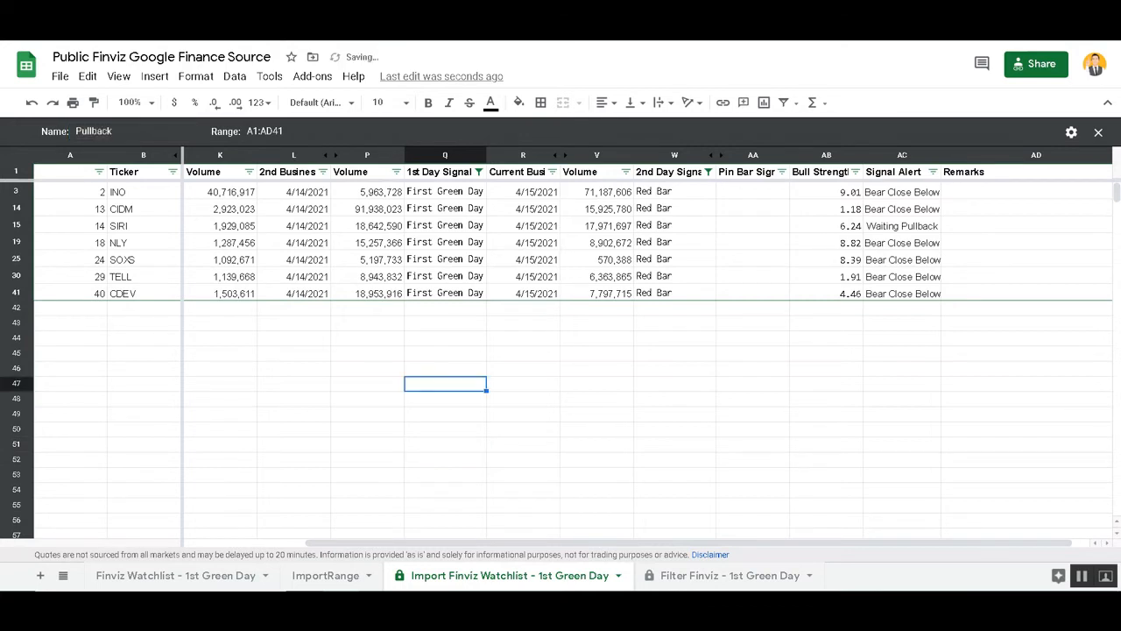
Step: Close the Pullback filter view and turn off the filter on the Import Finviz Watchlist - 1st Green Day sheet
left_click(234, 77)
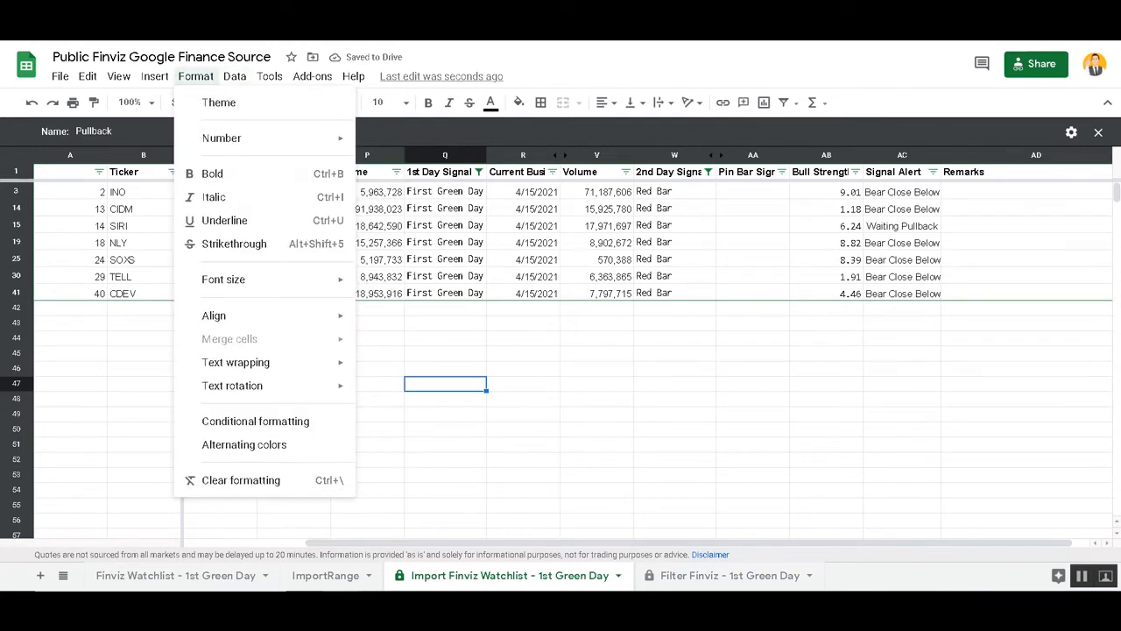
mouse_move(274, 184)
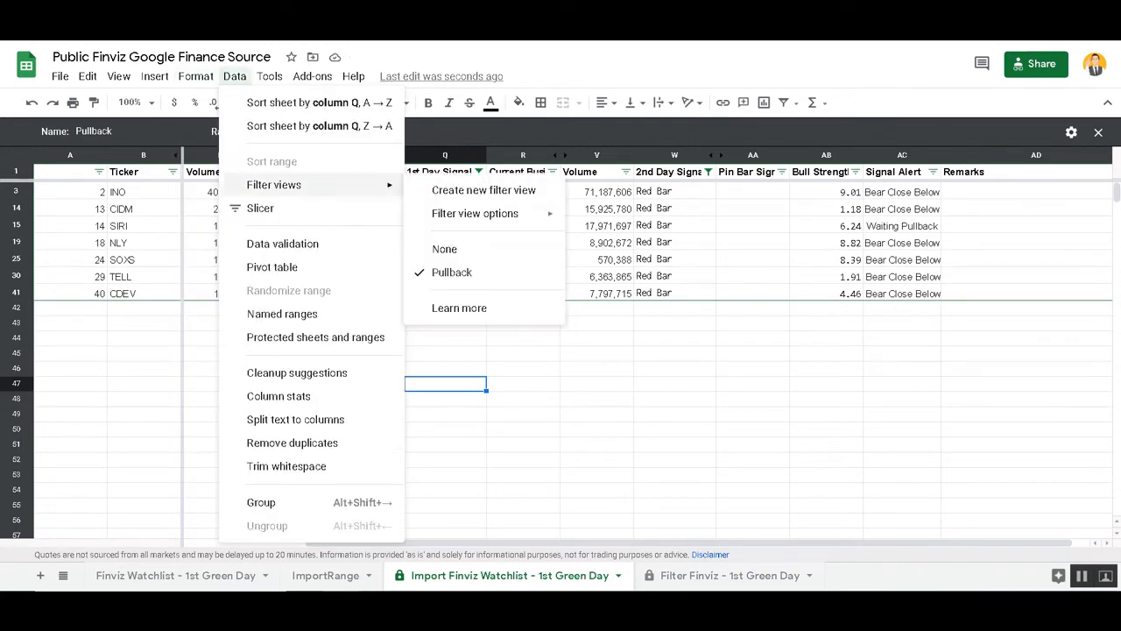
mouse_move(474, 213)
left_click(1098, 132)
left_click(1098, 132)
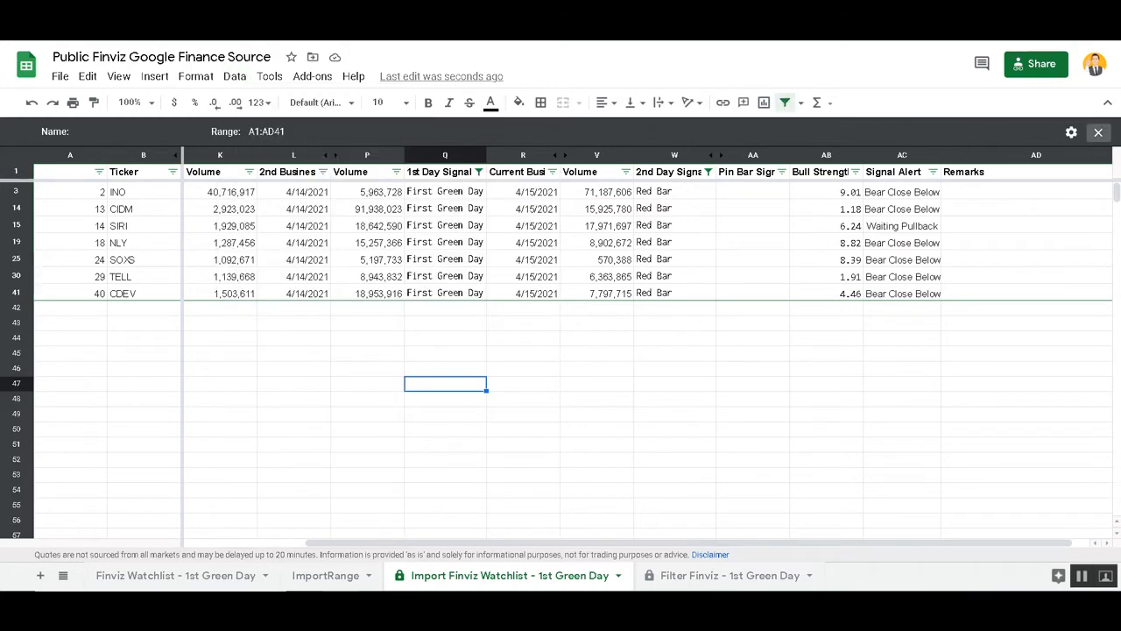
left_click(195, 77)
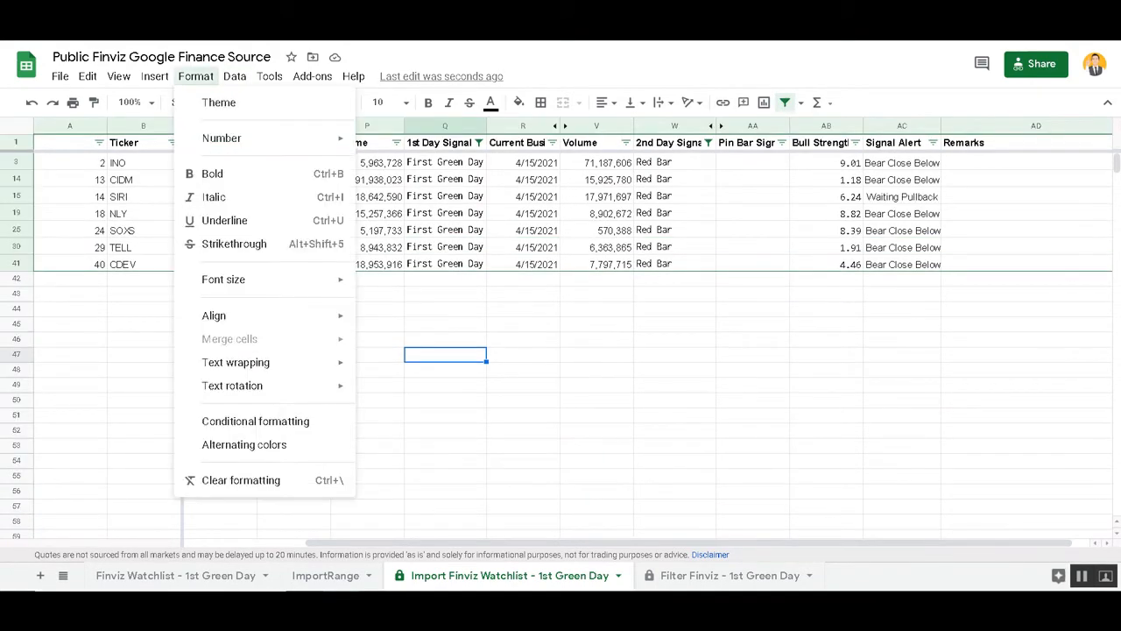
mouse_move(234, 77)
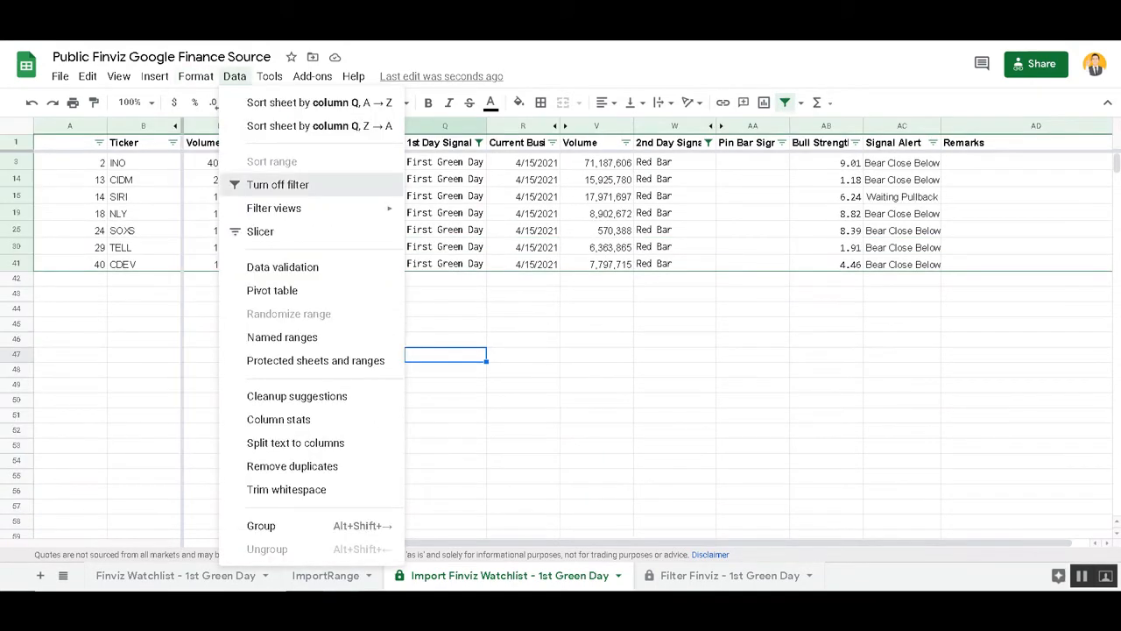
left_click(278, 183)
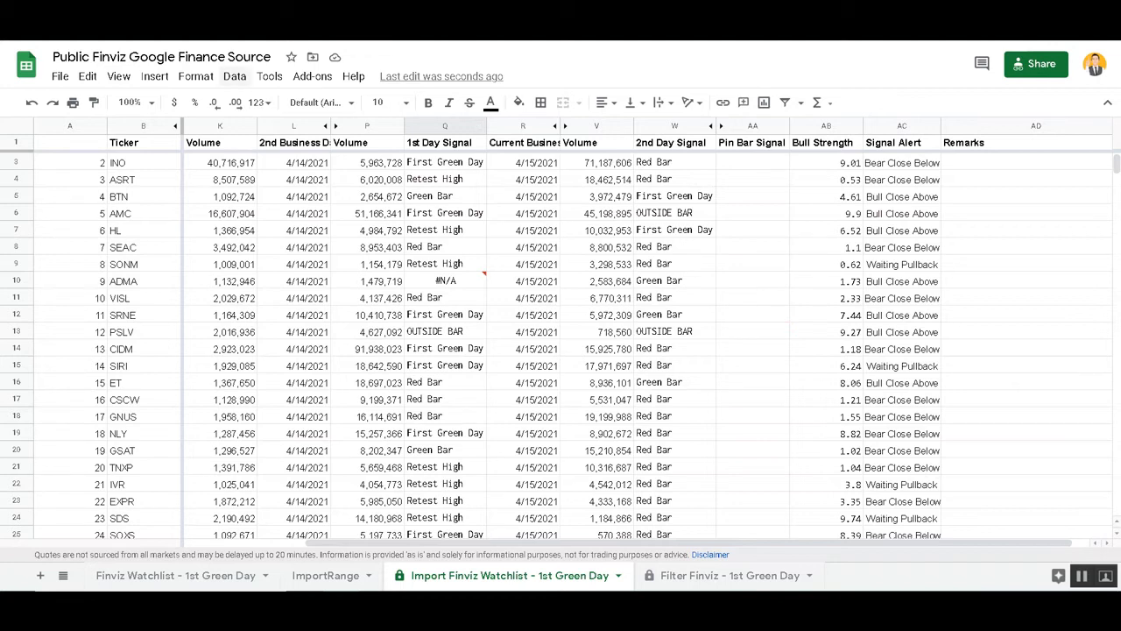
Step: Apply the saved Pullback filter view to the unfiltered sheet and close it again
left_click(235, 76)
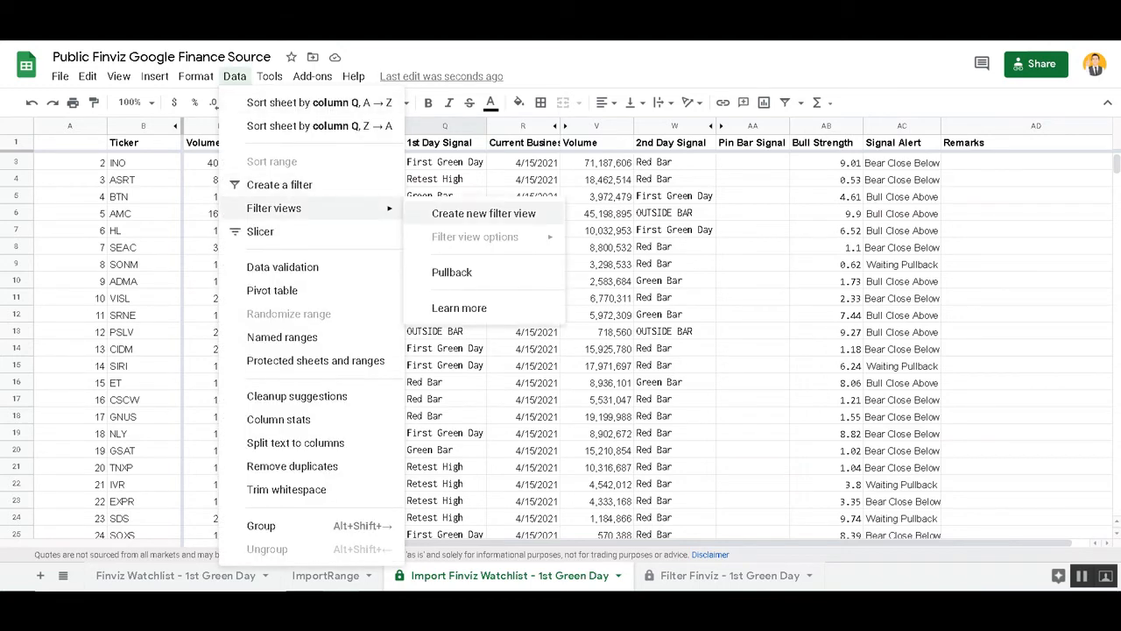
left_click(452, 272)
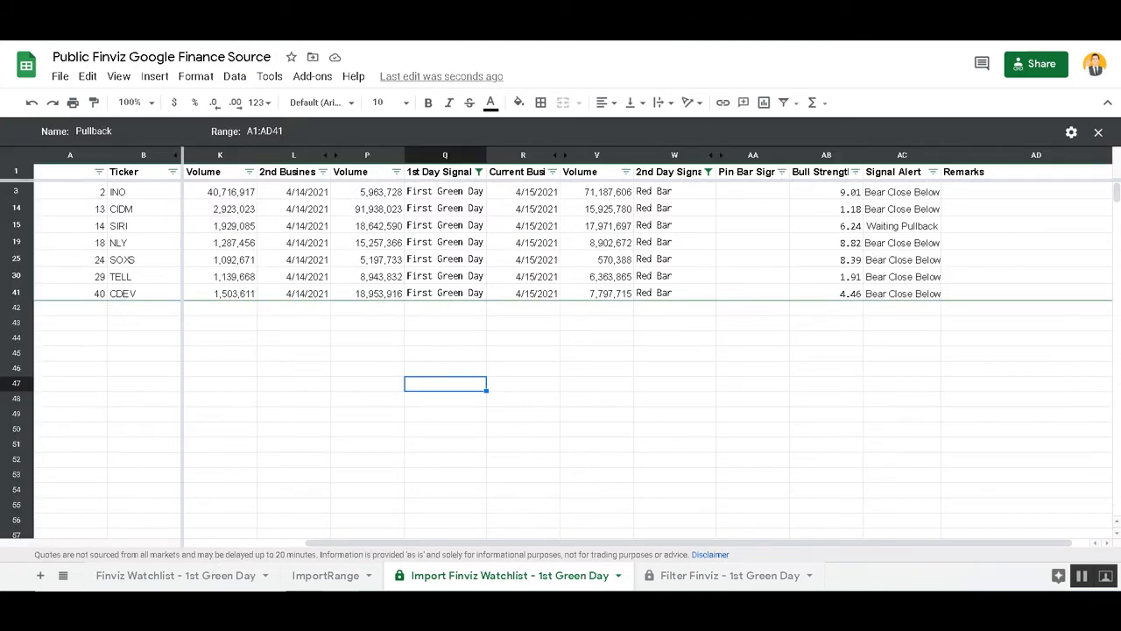
left_click(1098, 131)
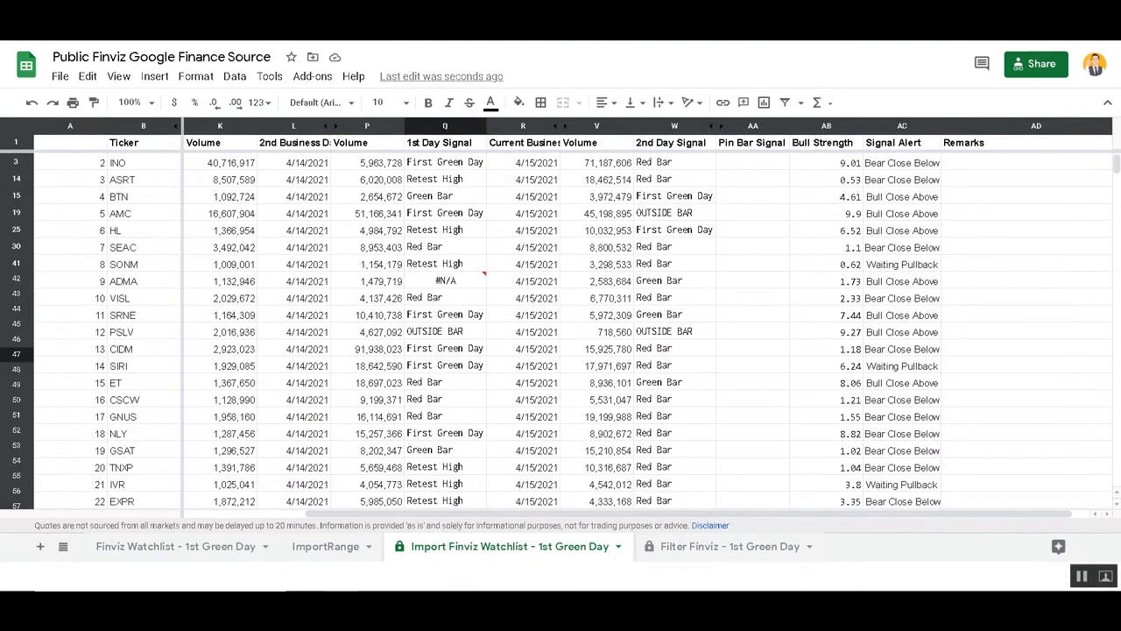
Step: Select all the data on the Import Finviz Watchlist - 1st Green Day sheet and create a filter on it
left_click(597, 314)
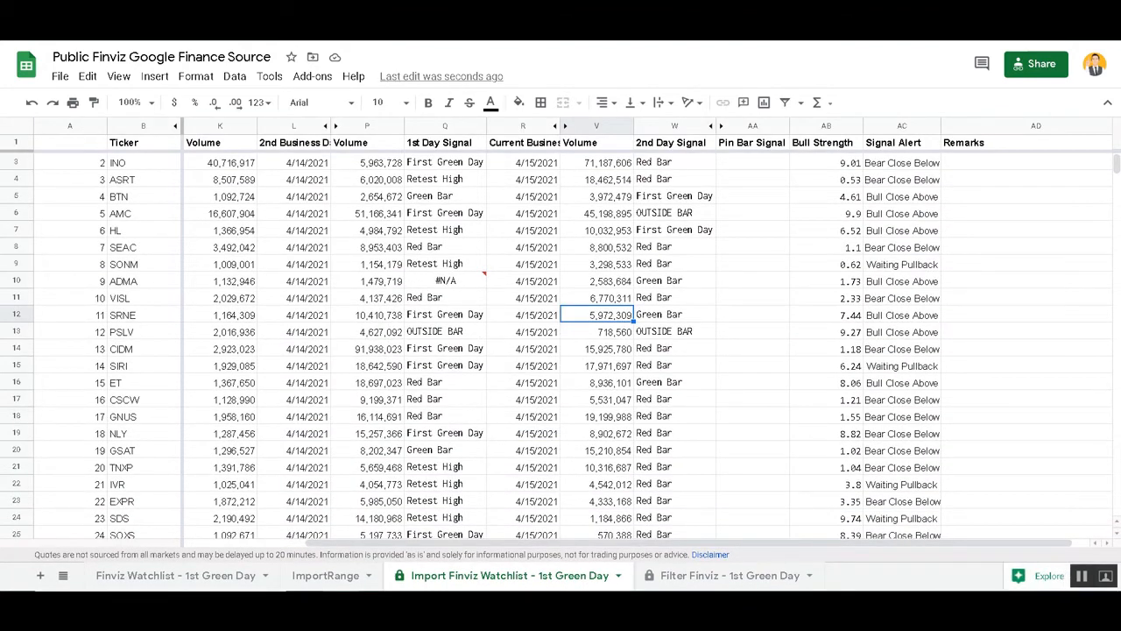
key("ctrl+a")
left_click(234, 77)
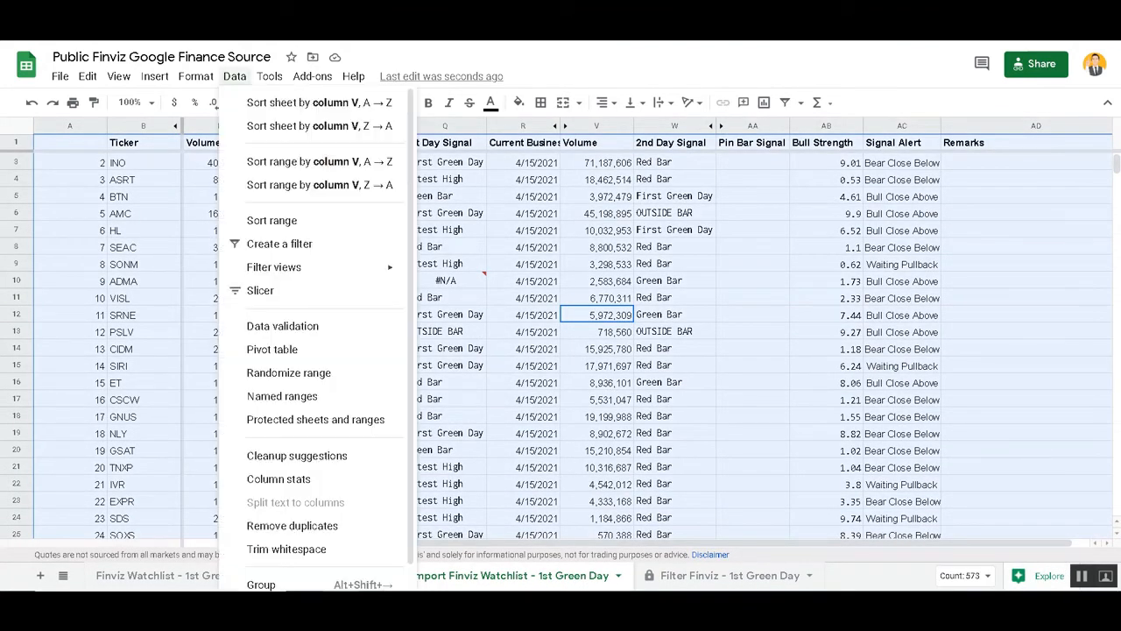
mouse_move(270, 77)
mouse_move(235, 78)
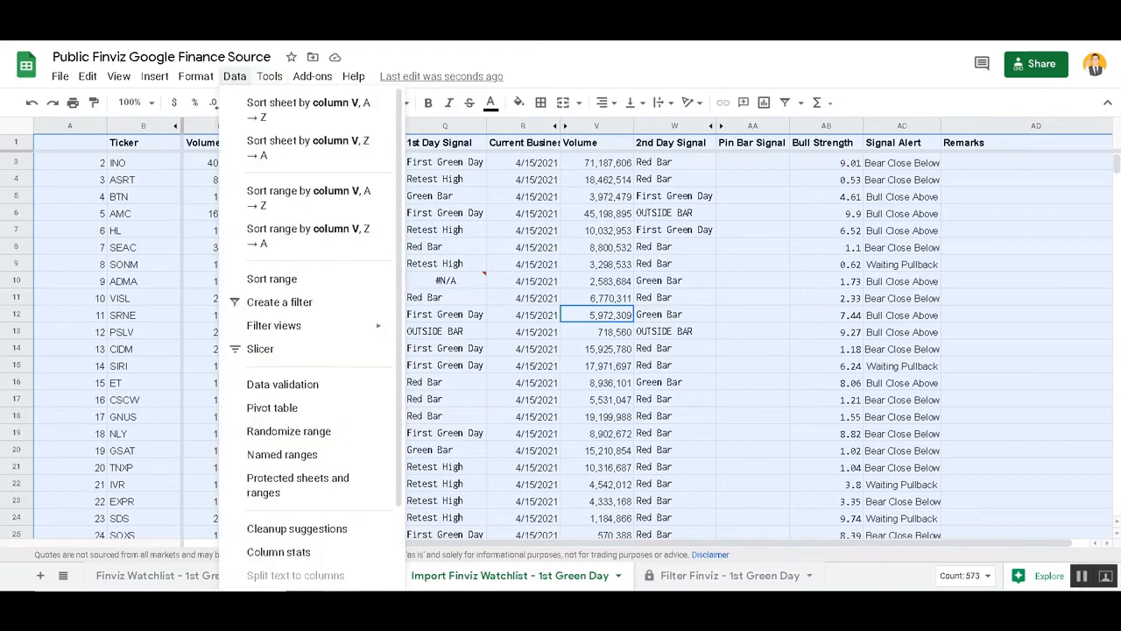
mouse_move(274, 266)
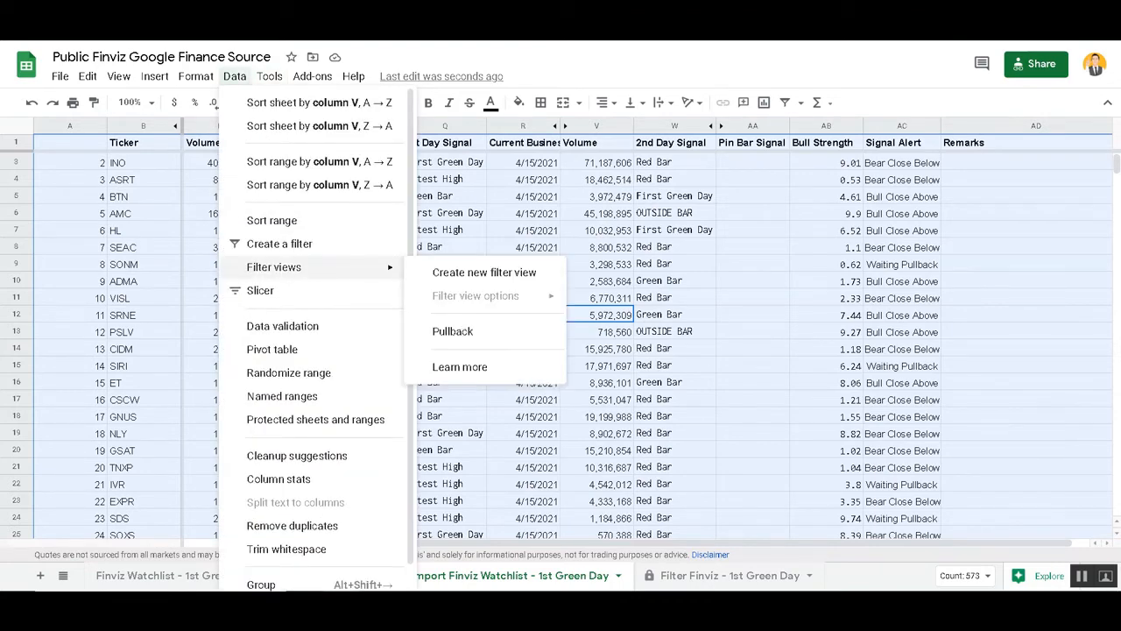
left_click(279, 243)
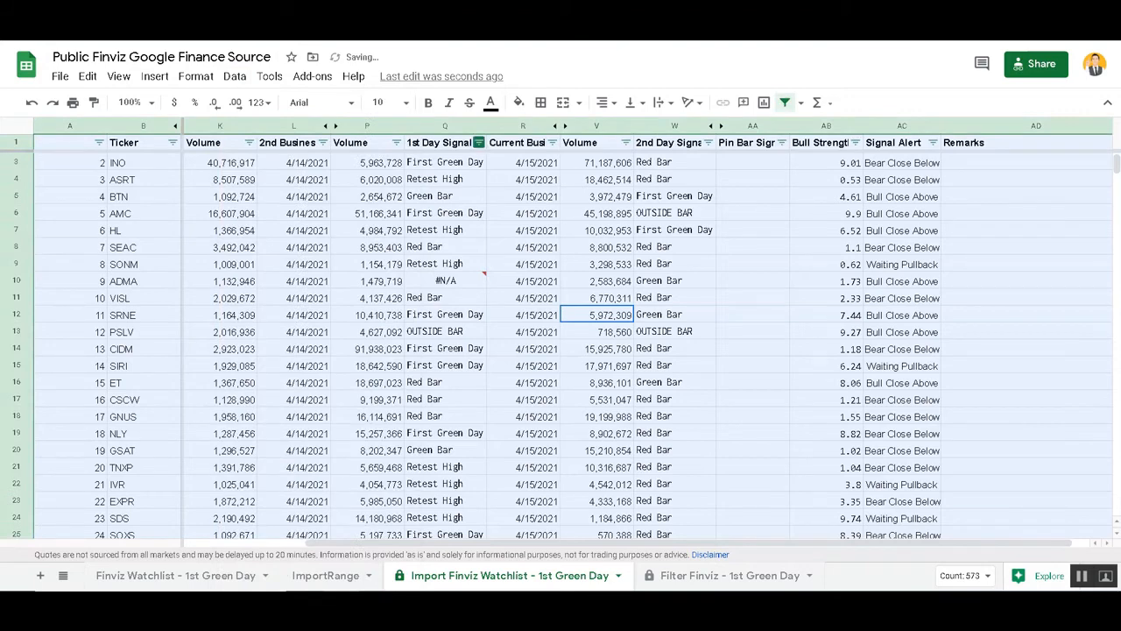
Step: Filter the 1st Day Signal column to show only Red Bar rows
left_click(478, 125)
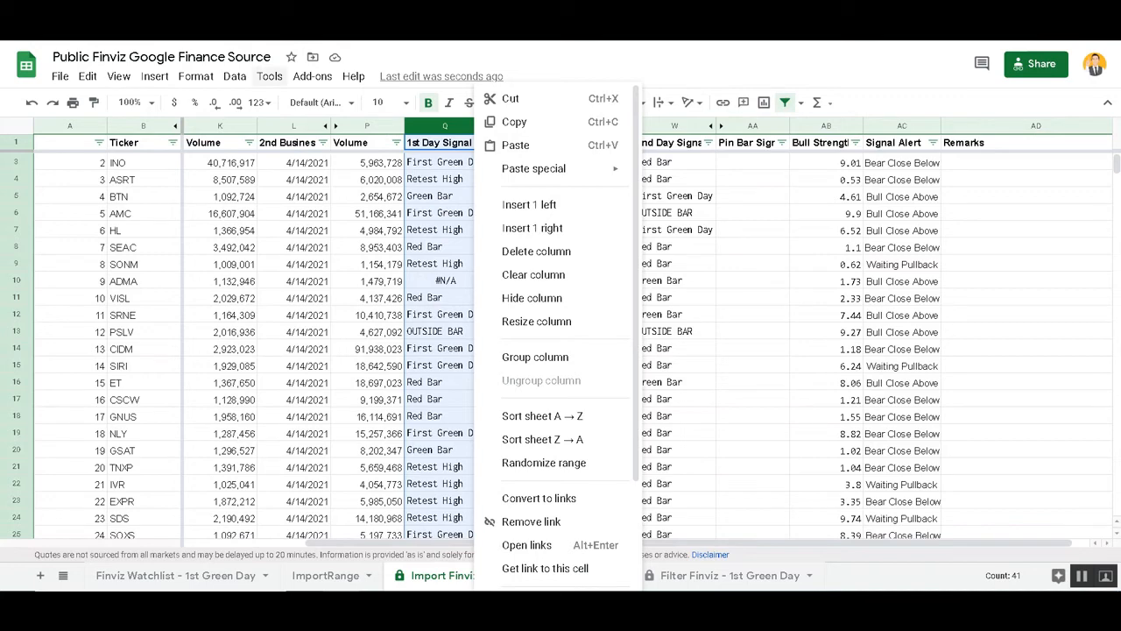
left_click(234, 76)
left_click(479, 142)
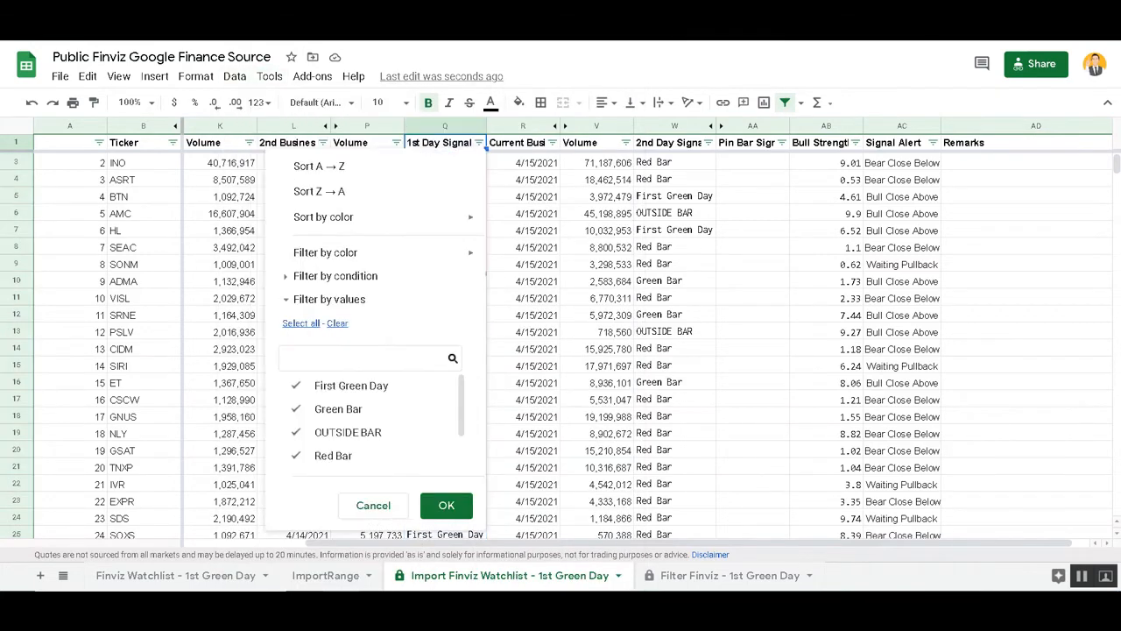
left_click(337, 323)
scroll(368, 420, "down", 2)
left_click(333, 409)
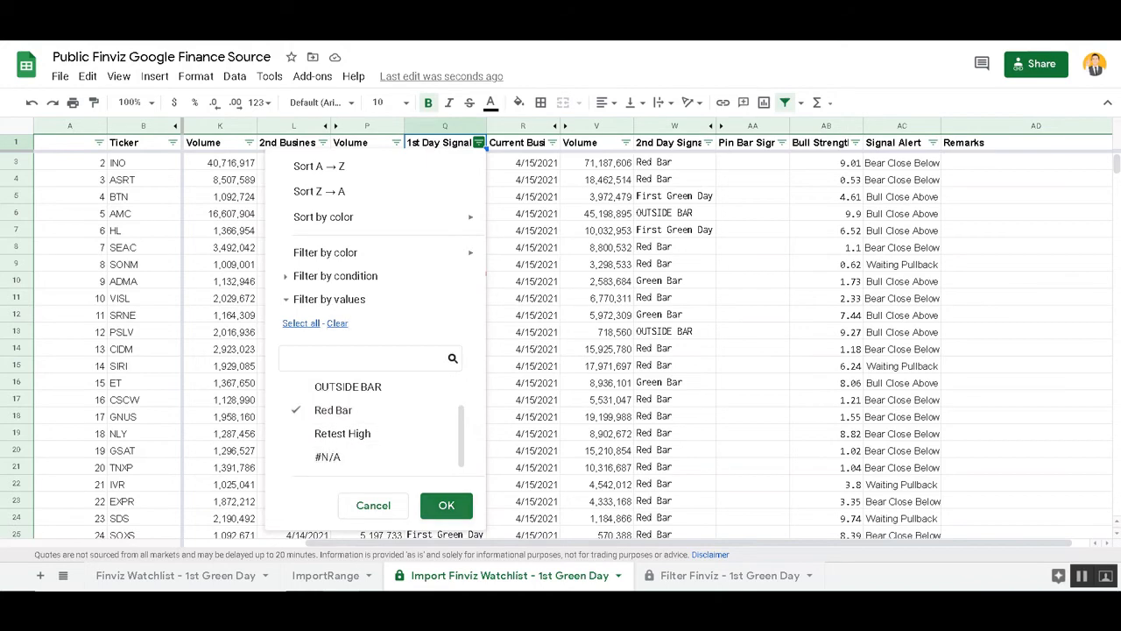
left_click(446, 504)
Step: Filter the 2nd Day Signal column to show only Green Bar rows
left_click(708, 142)
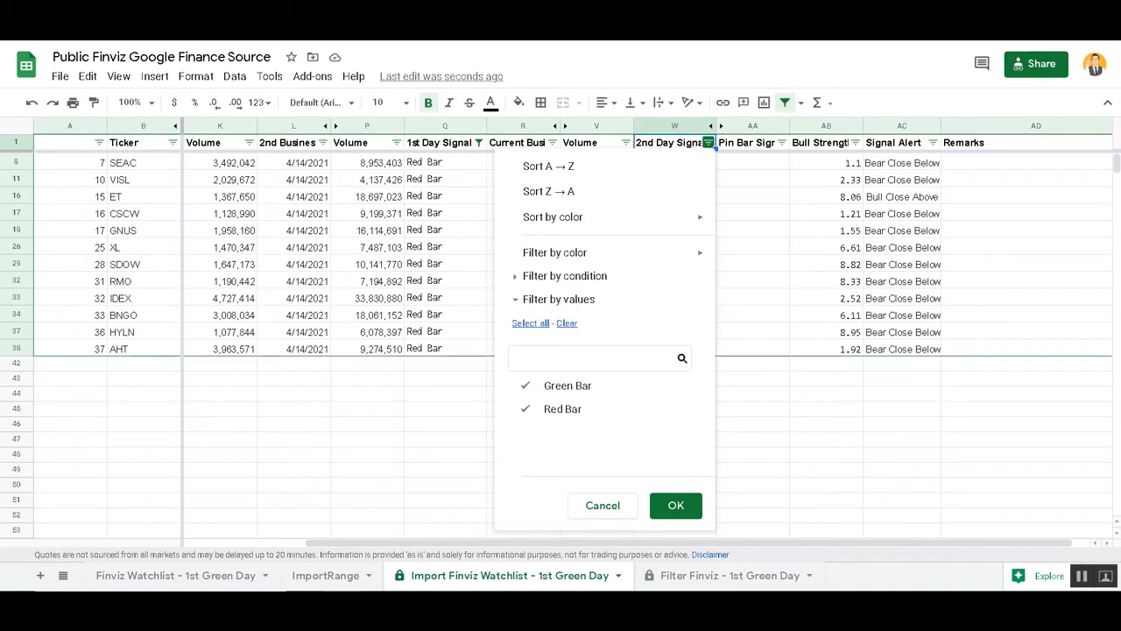
left_click(567, 322)
left_click(568, 385)
left_click(676, 505)
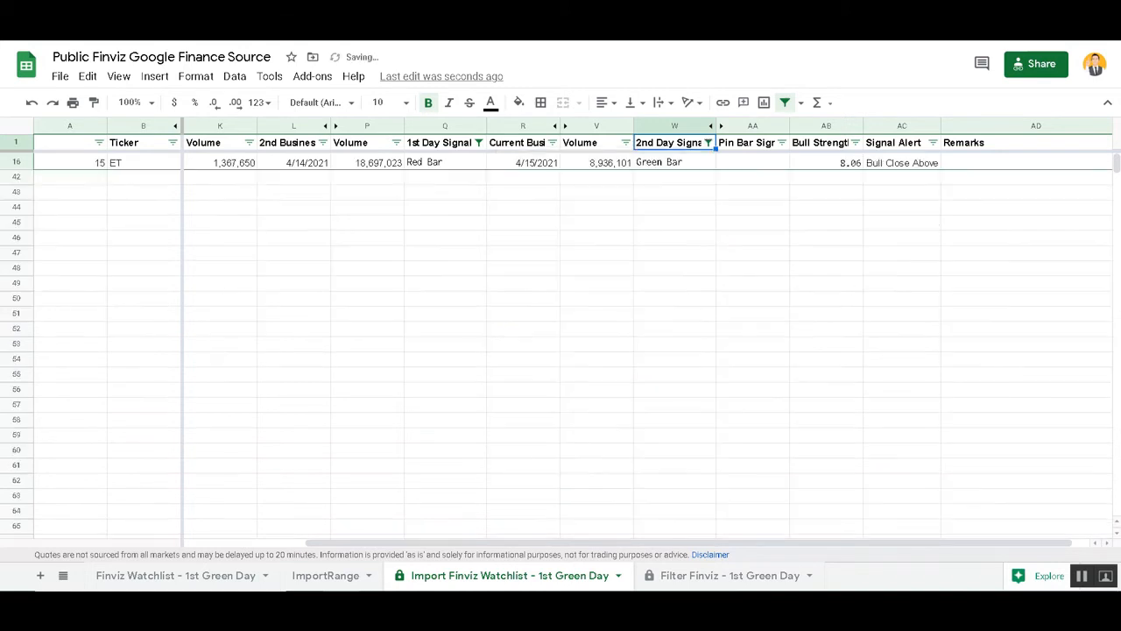
Step: Save the current Red Bar and Green Bar filter as a filter view named Breakout
left_click(596, 405)
left_click(235, 77)
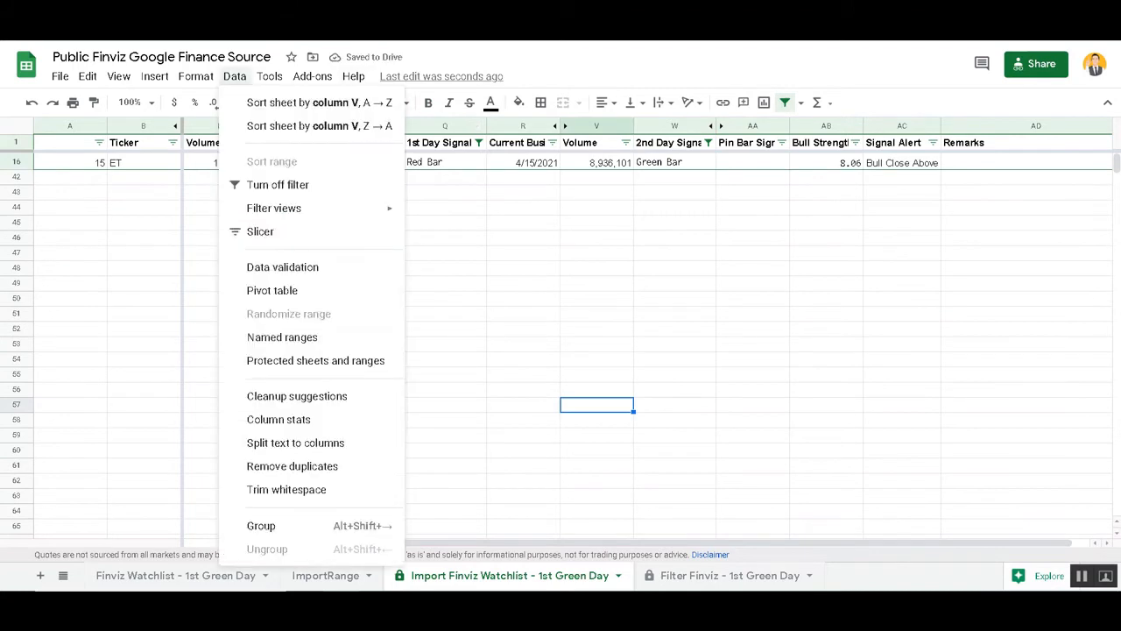
mouse_move(289, 207)
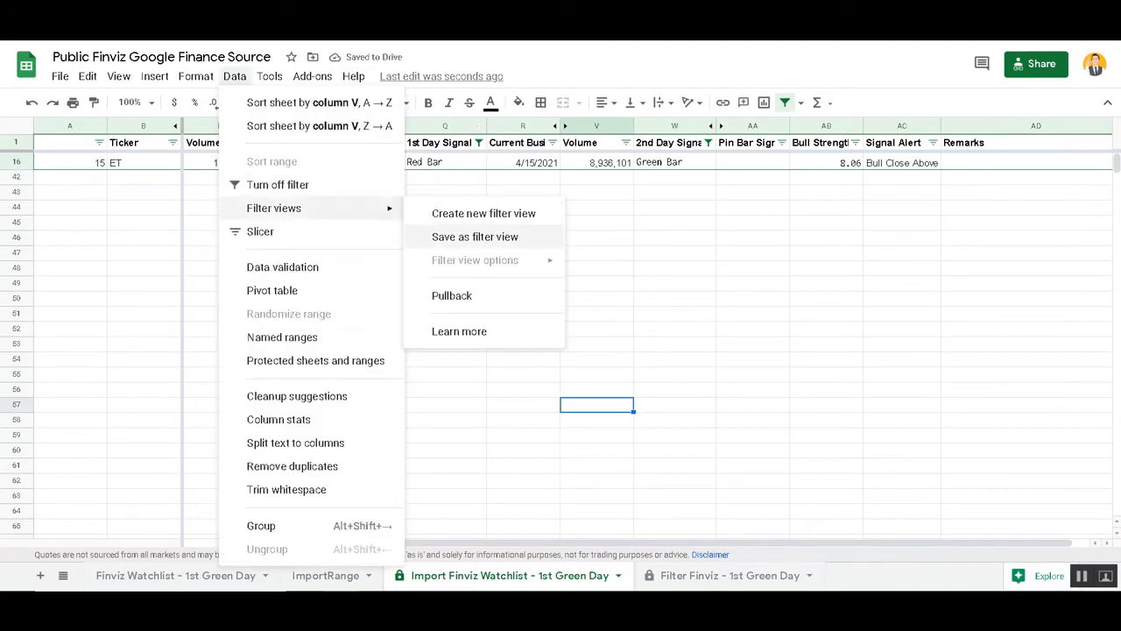
left_click(475, 236)
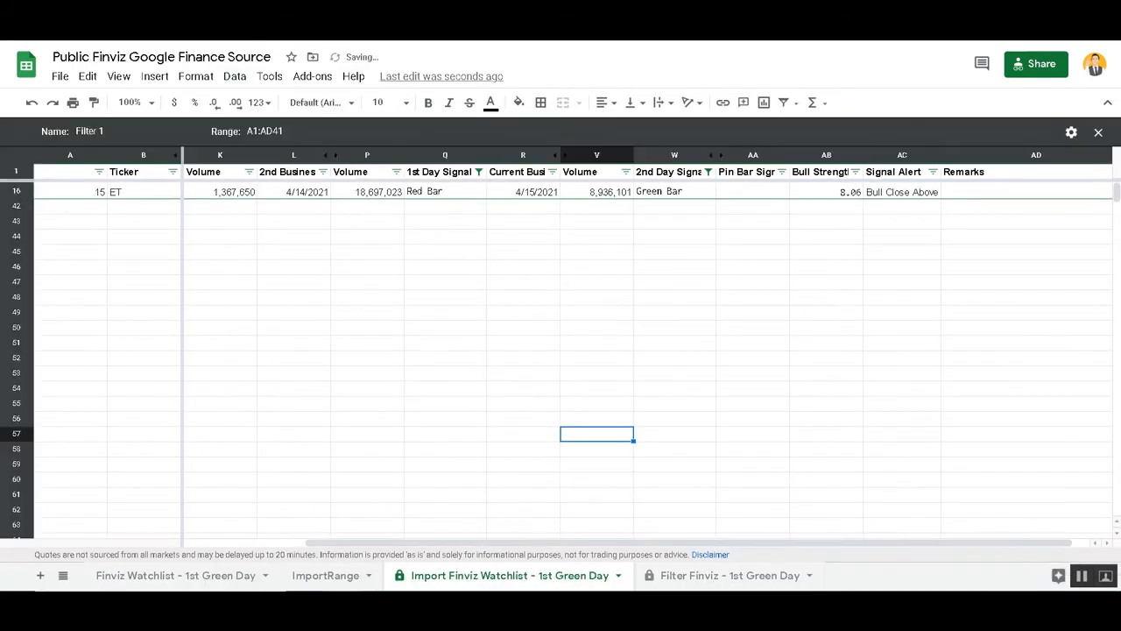
double_click(103, 131)
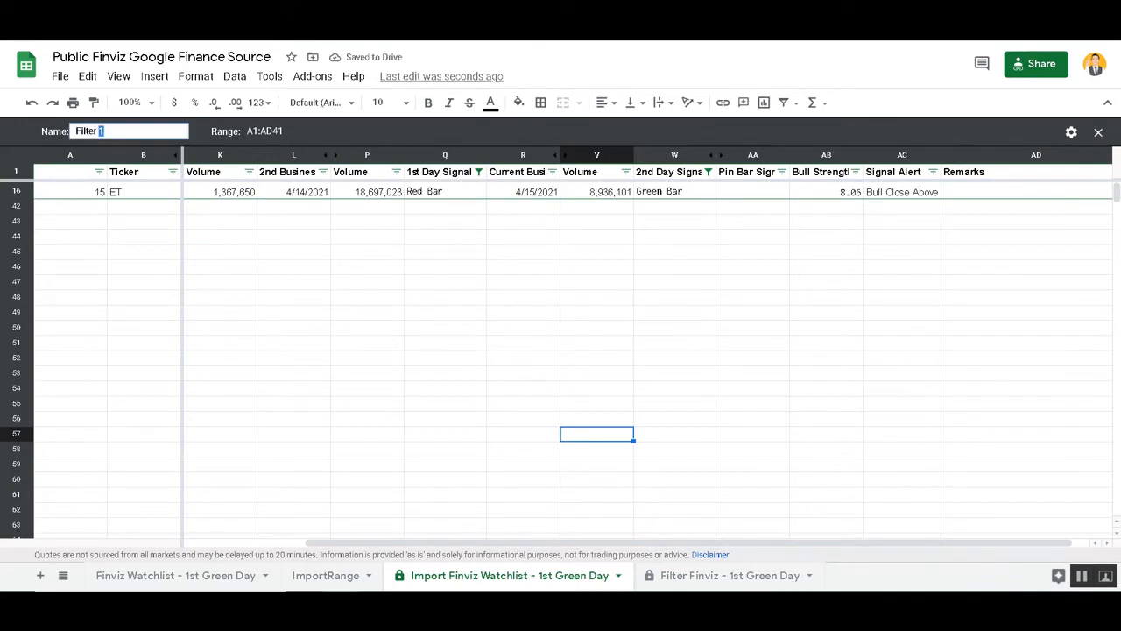
key("ctrl+a")
type("Breakout")
key("Return")
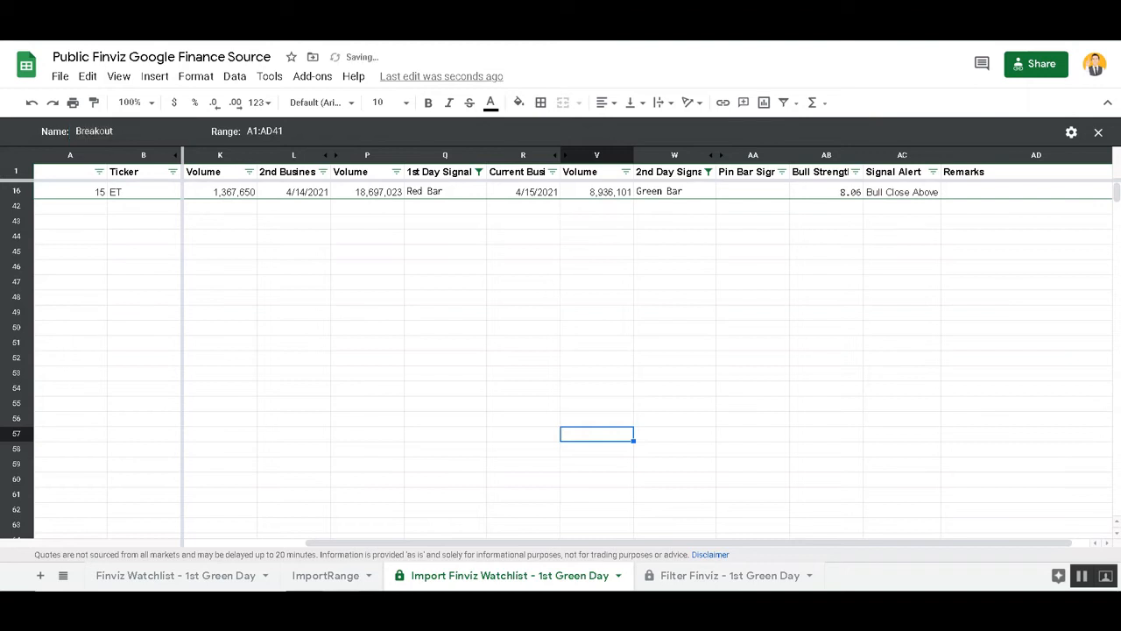
Step: Go to the ImportRange sheet and close its open Breakout filter view
left_click(326, 575)
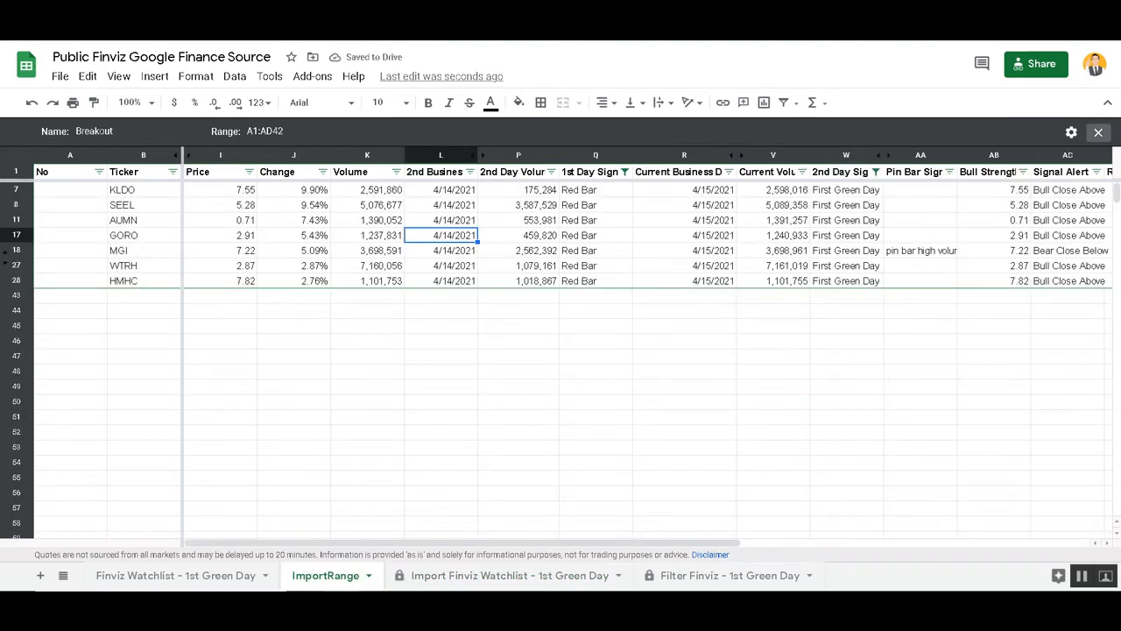
left_click(1070, 131)
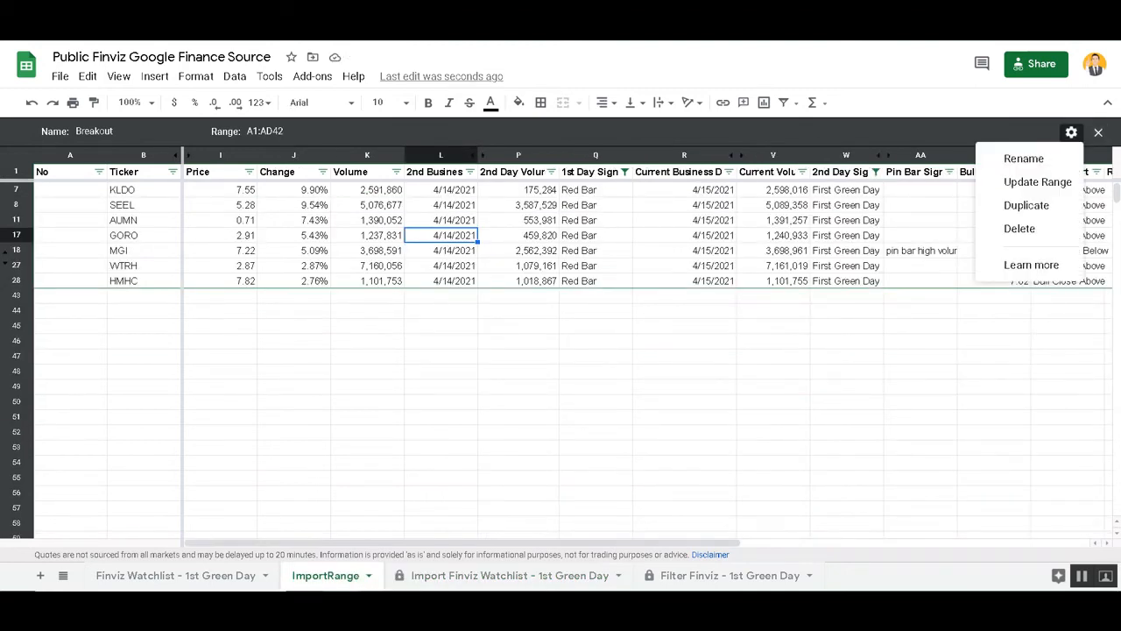
left_click(1098, 132)
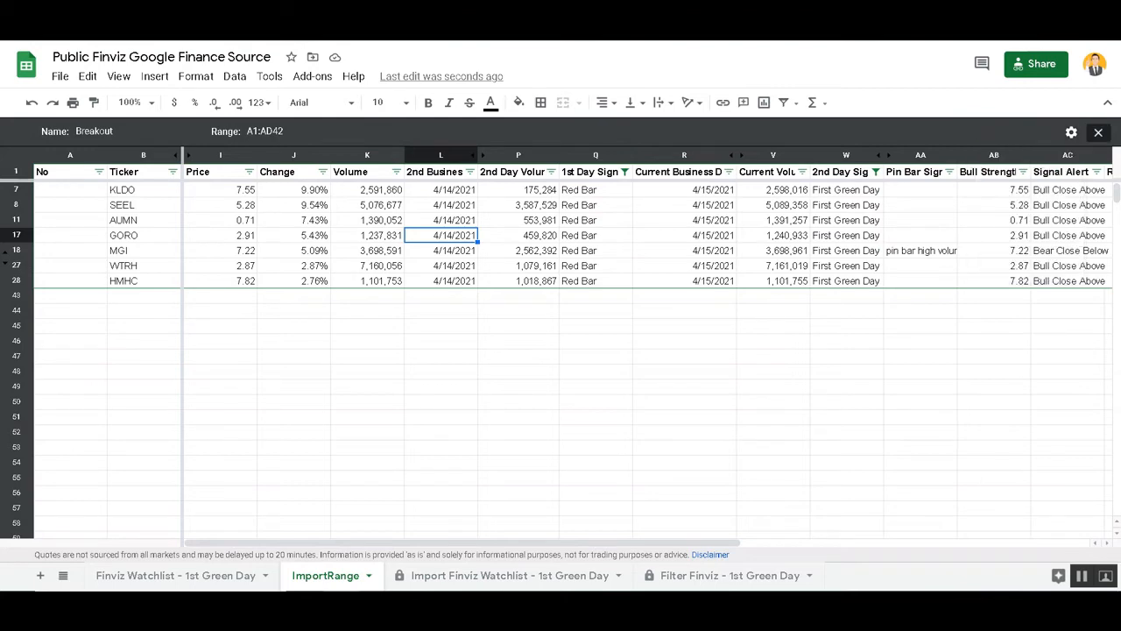
left_click(1098, 131)
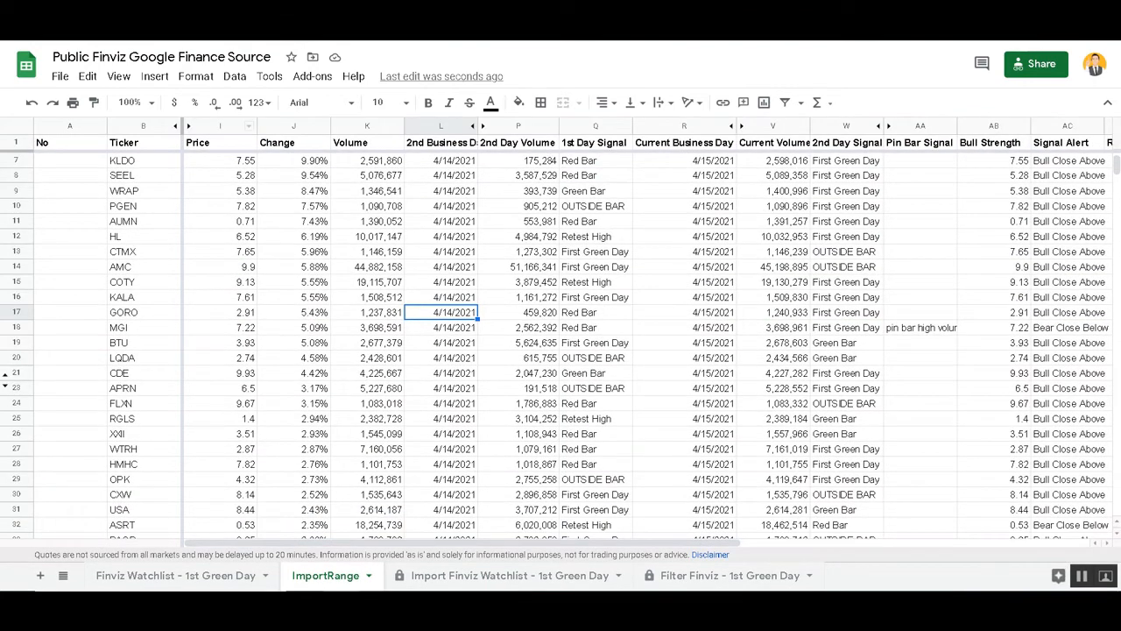
Step: Select all the data on the ImportRange sheet and create a filter on it
left_click(294, 252)
key("ctrl+a")
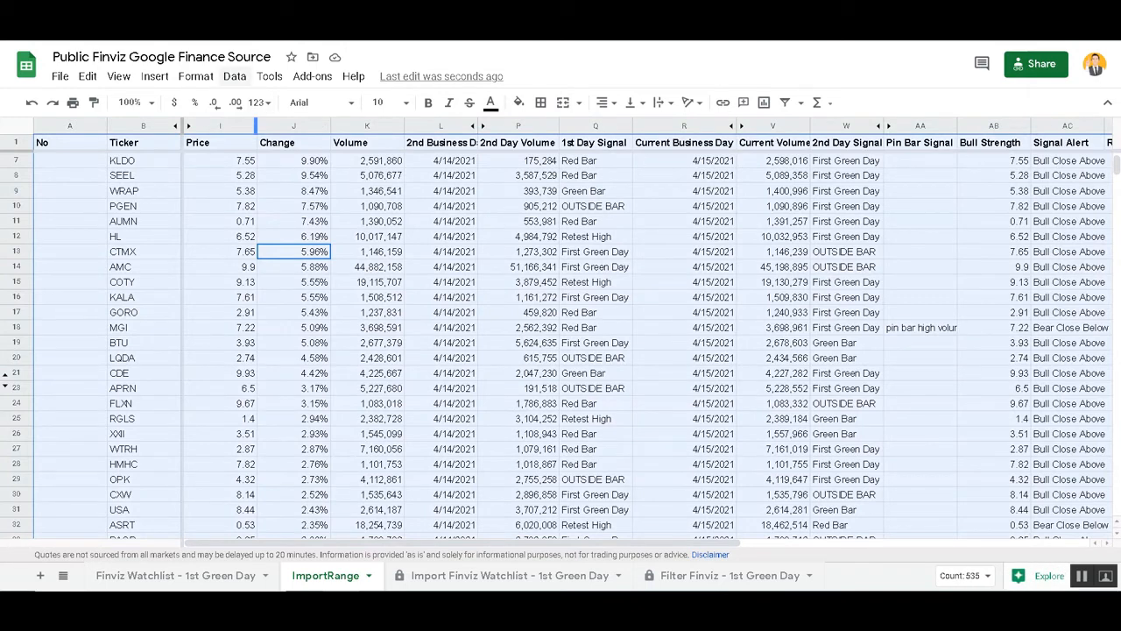
left_click(270, 76)
mouse_move(235, 76)
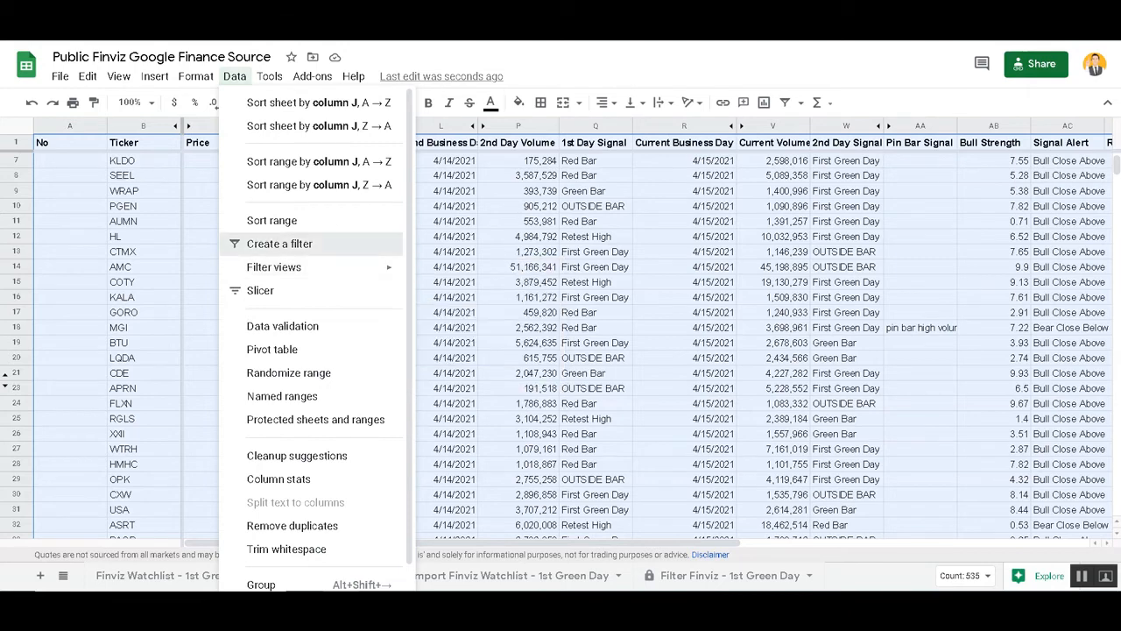
left_click(279, 244)
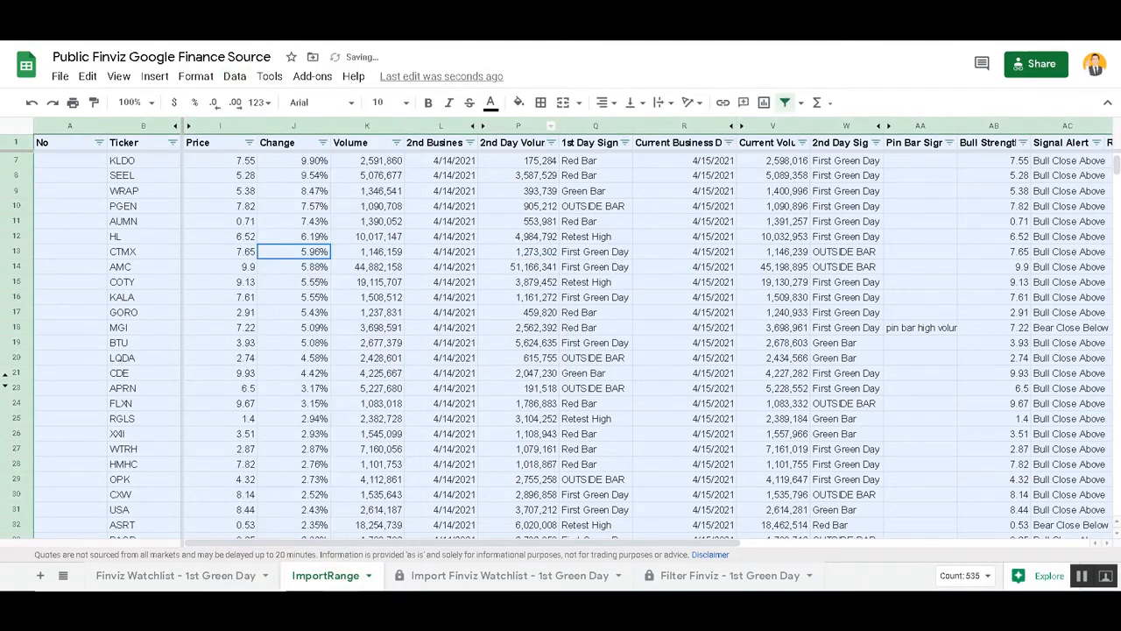
Step: Filter the ImportRange sheet's 1st Day Signal column to show only First Green Day rows
left_click(625, 126)
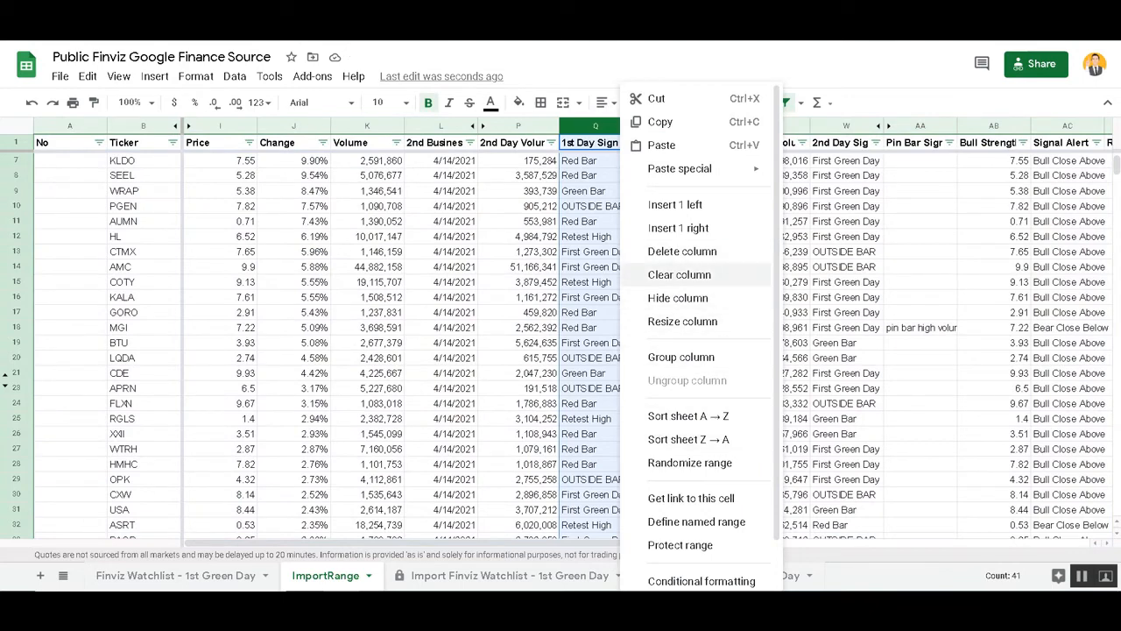
mouse_move(680, 168)
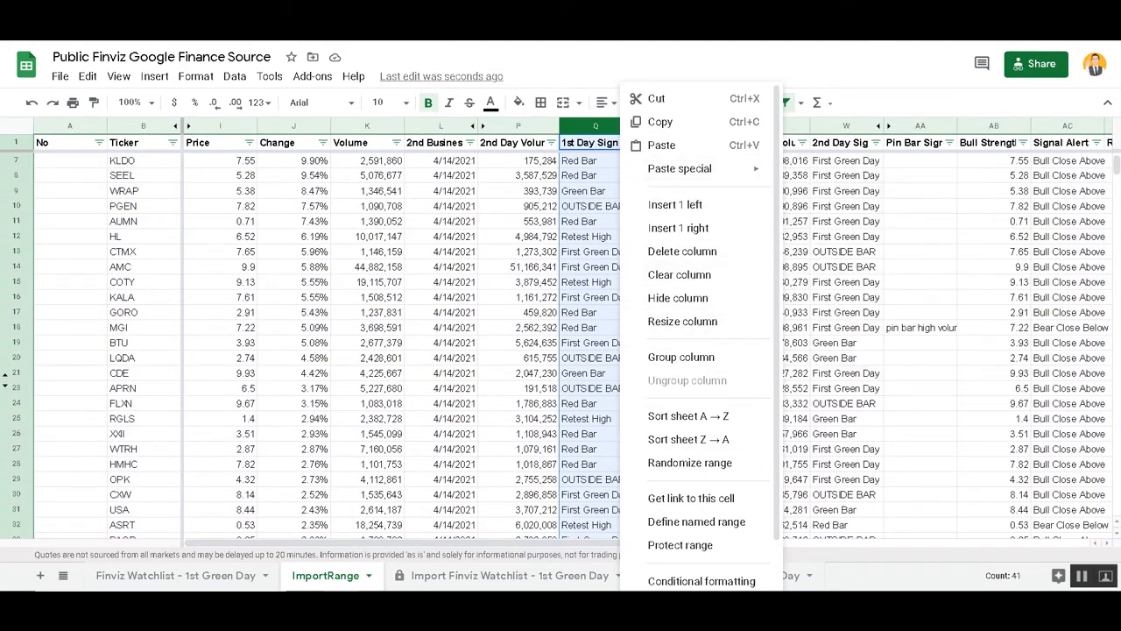
left_click(592, 190)
left_click(625, 141)
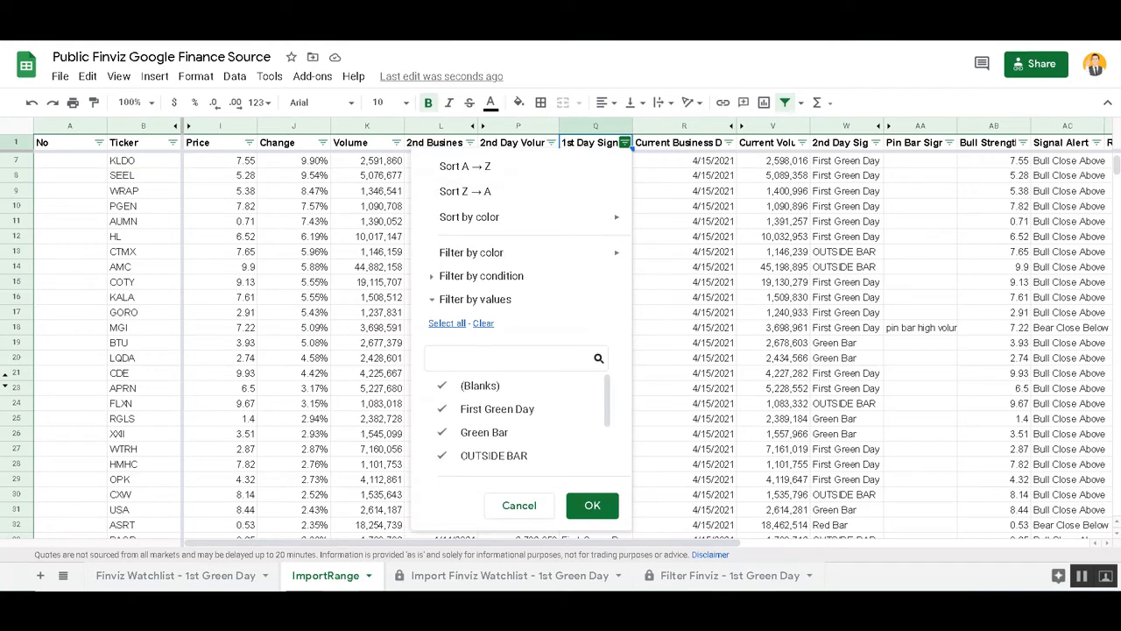
left_click(483, 323)
scroll(491, 388, "down", 1)
scroll(497, 408, "up", 1)
left_click(496, 408)
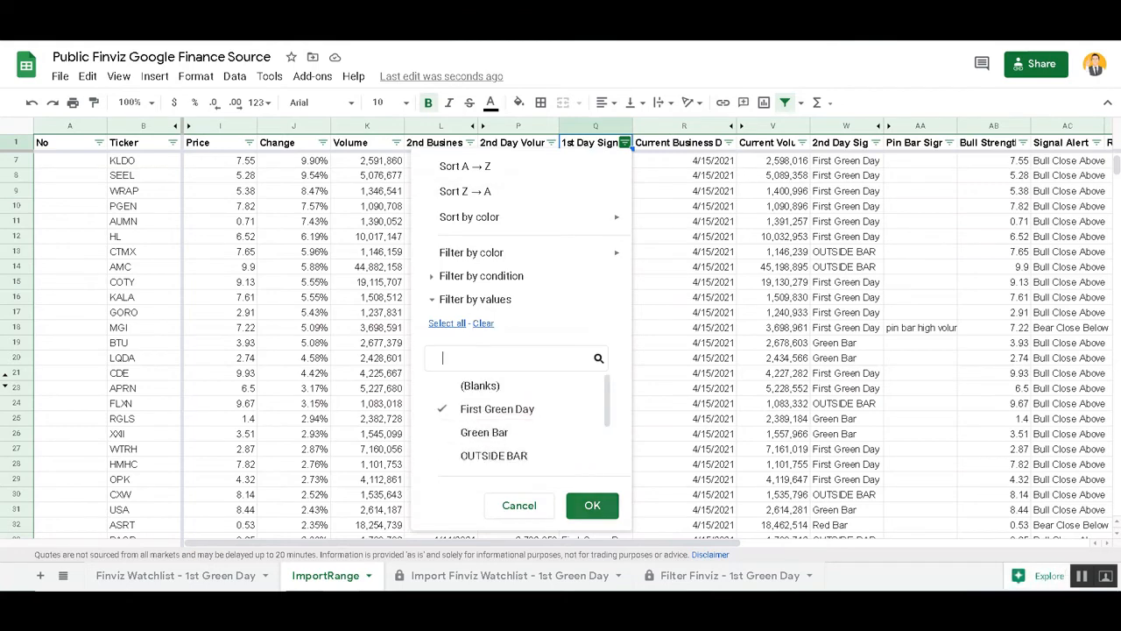
left_click(592, 505)
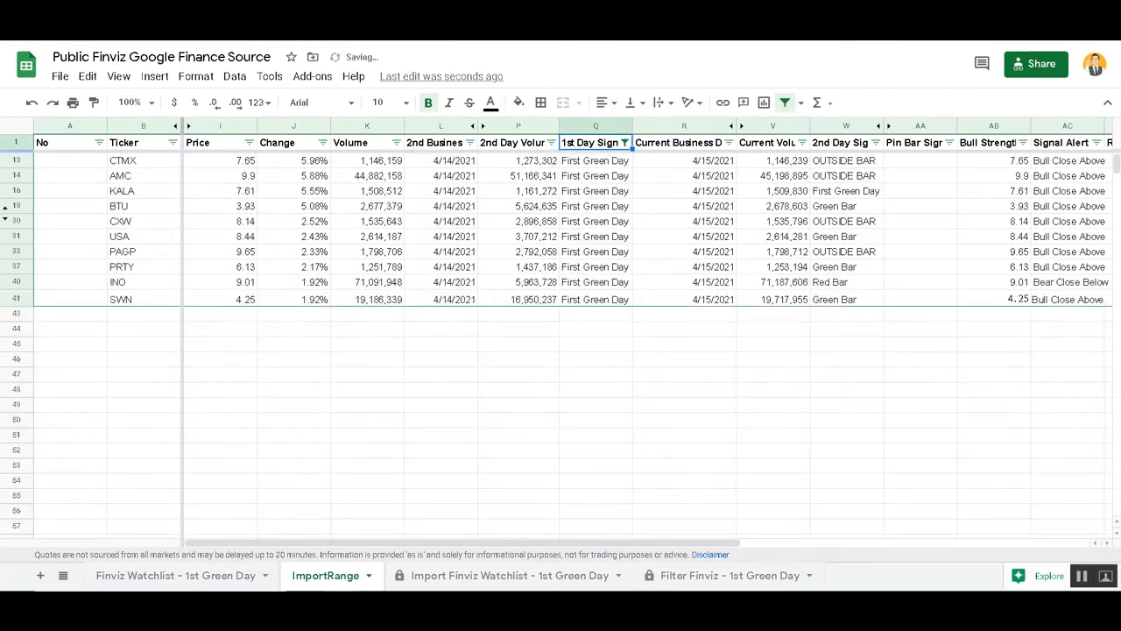
Step: Filter the ImportRange sheet's 2nd Day Signal column to show only Red Bar rows
left_click(876, 142)
scroll(762, 390, "down", 1)
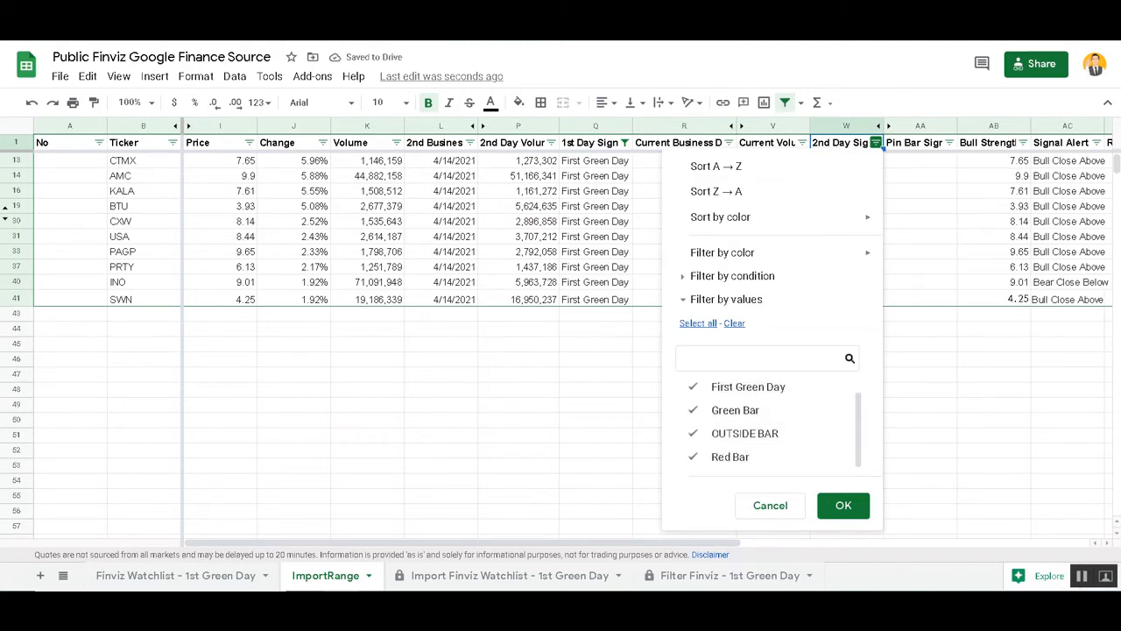
left_click(734, 322)
left_click(730, 456)
left_click(842, 505)
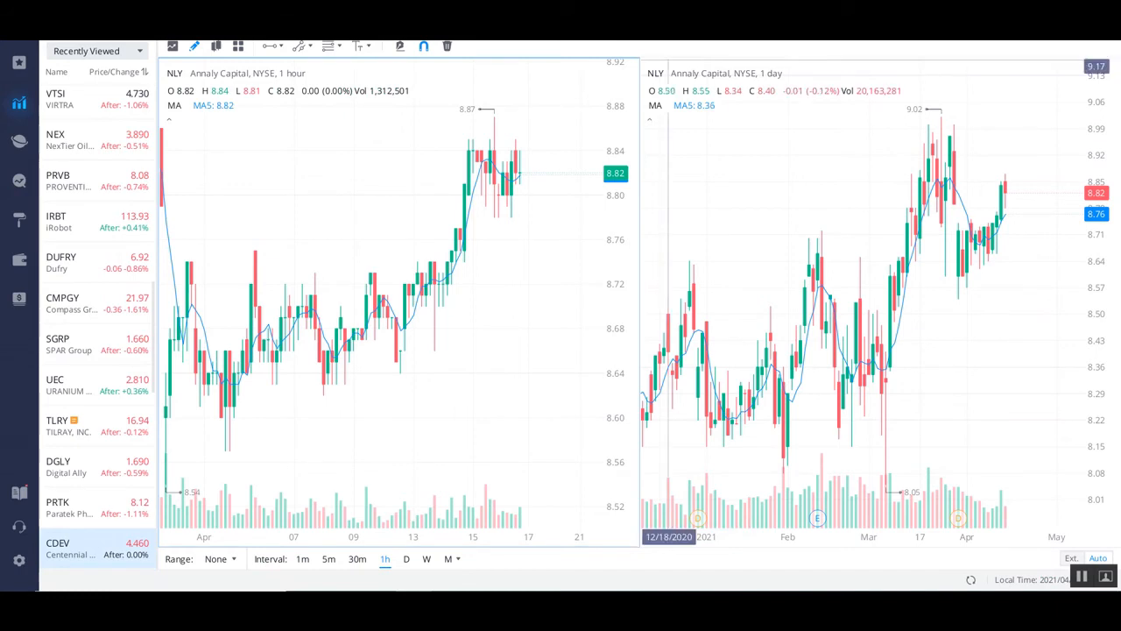
Step: Switch to the stock charting platform and load INO (Inovio Pharma) in the 1-day chart to review it
left_click(655, 74)
type("ino")
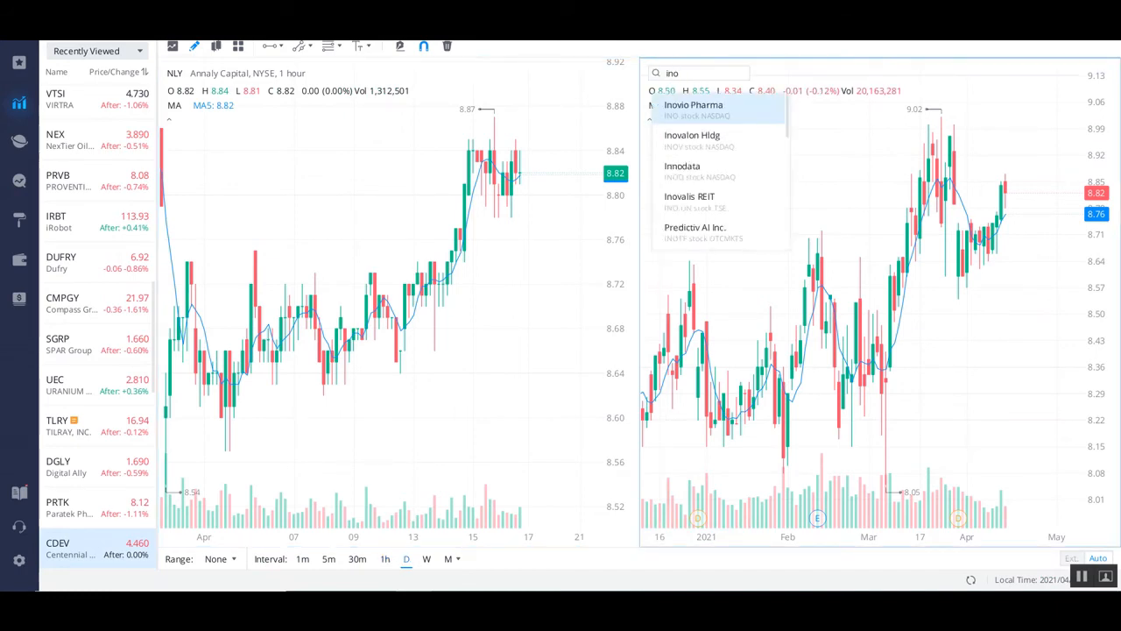
key("Return")
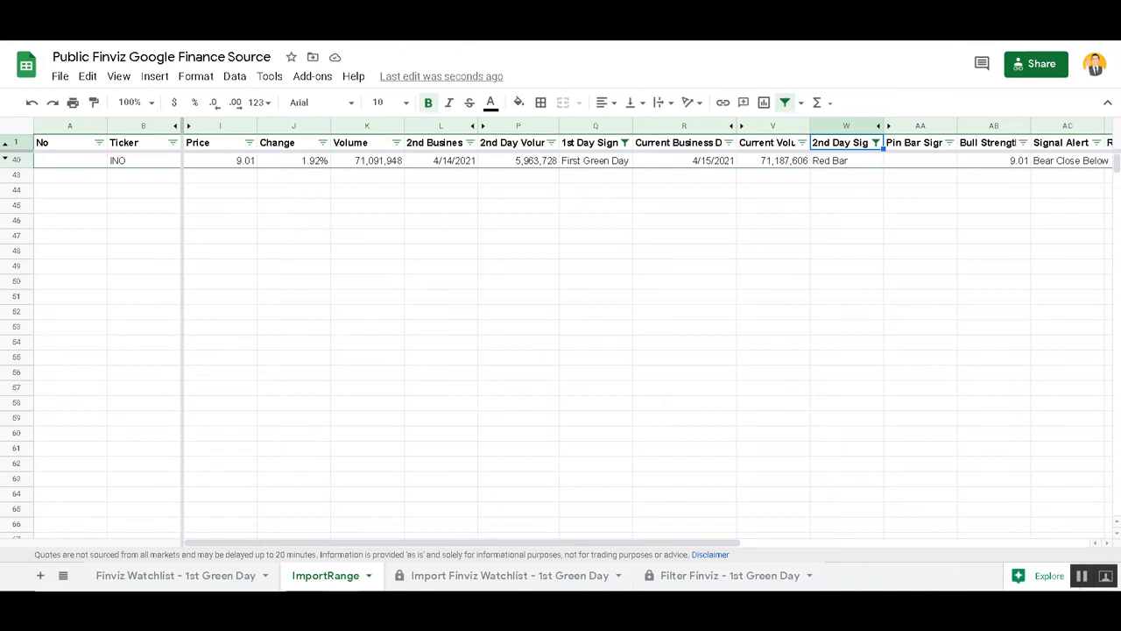
Step: Return to the spreadsheet and turn off the filter on the ImportRange sheet
left_click(684, 281)
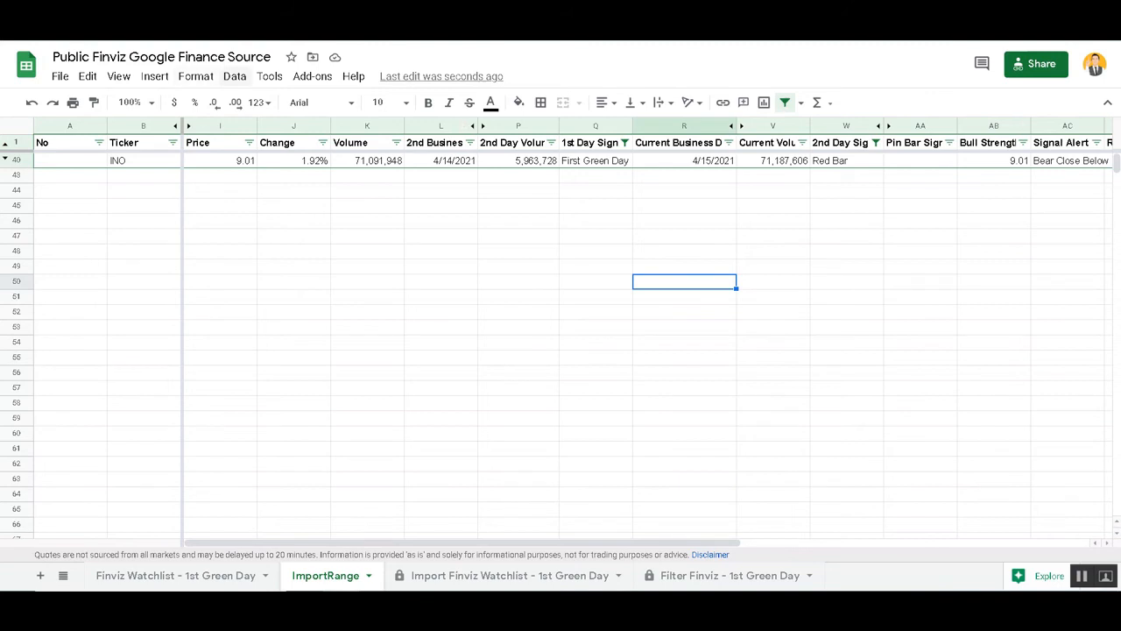
left_click(294, 220)
key("ctrl+a")
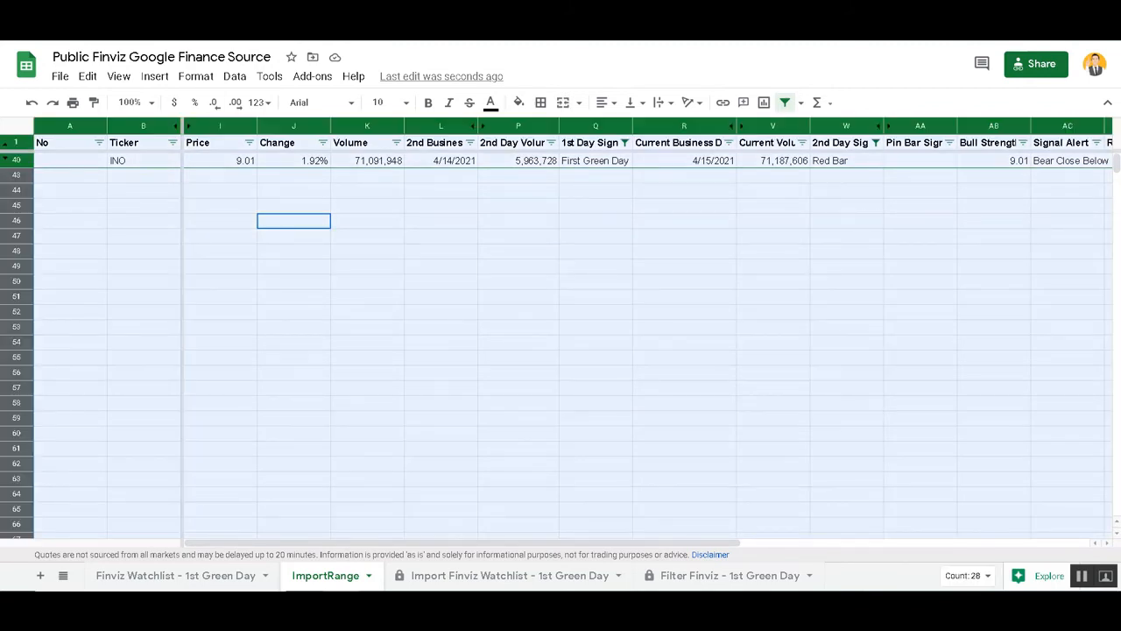
left_click(235, 77)
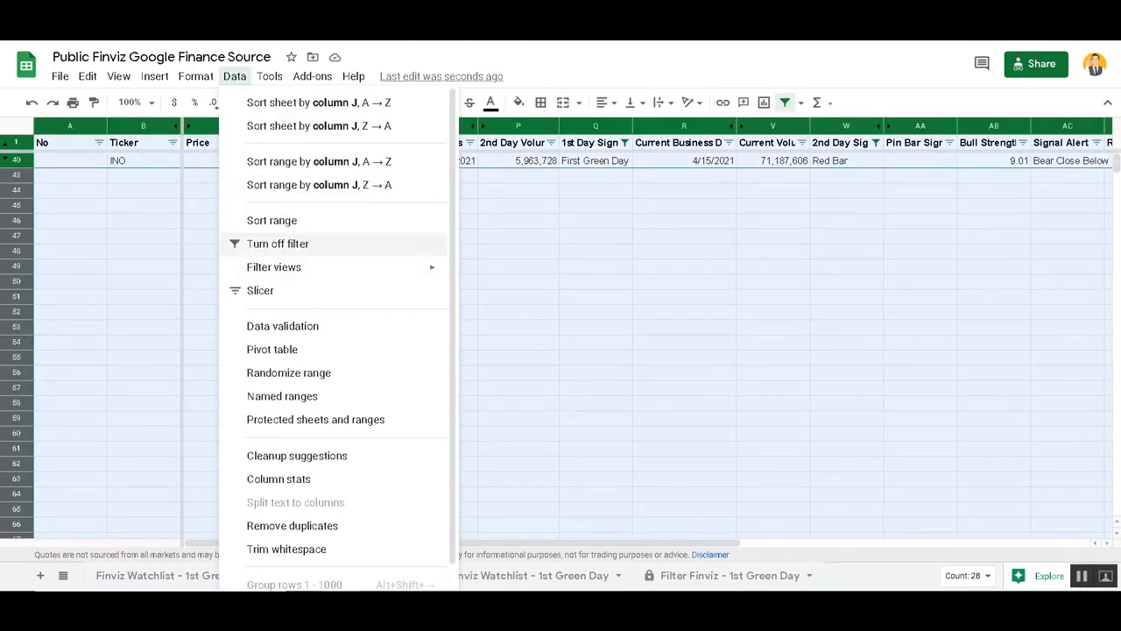
left_click(277, 244)
left_click(366, 268)
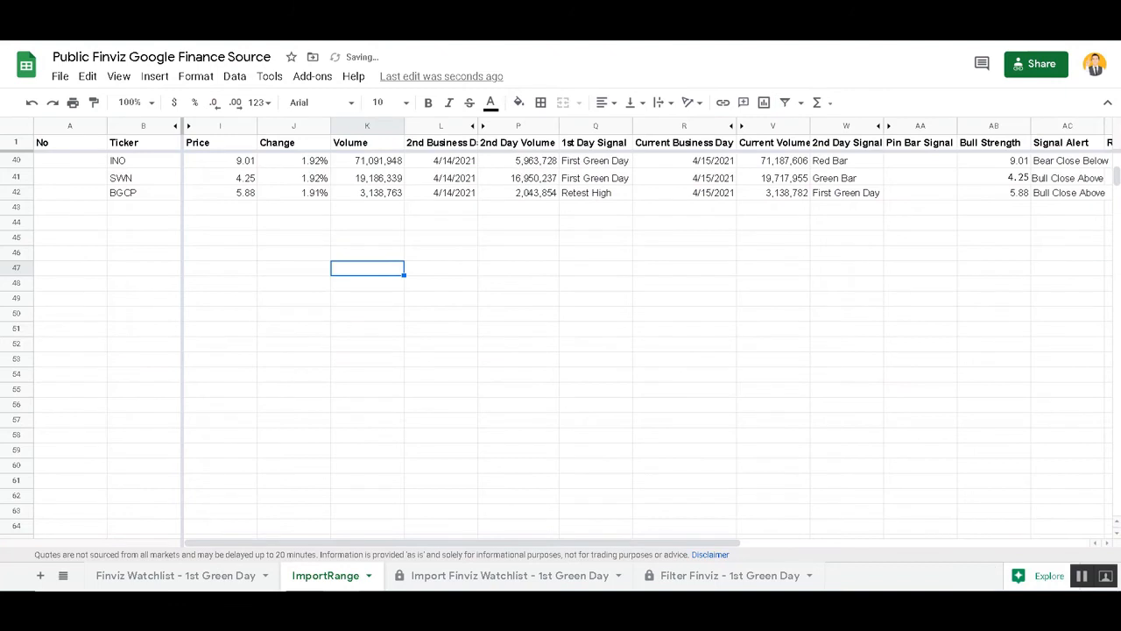
Step: Apply the saved Filter 1 filter view to the ImportRange sheet
left_click(235, 76)
mouse_move(273, 207)
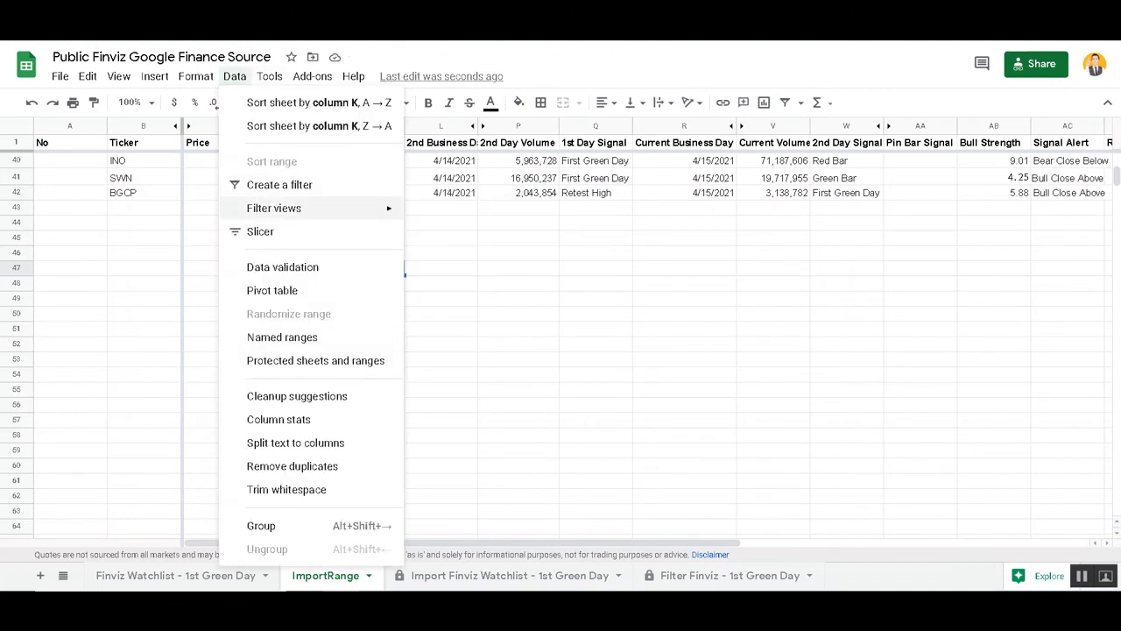
left_click(683, 283)
scroll(684, 283, "up", 7)
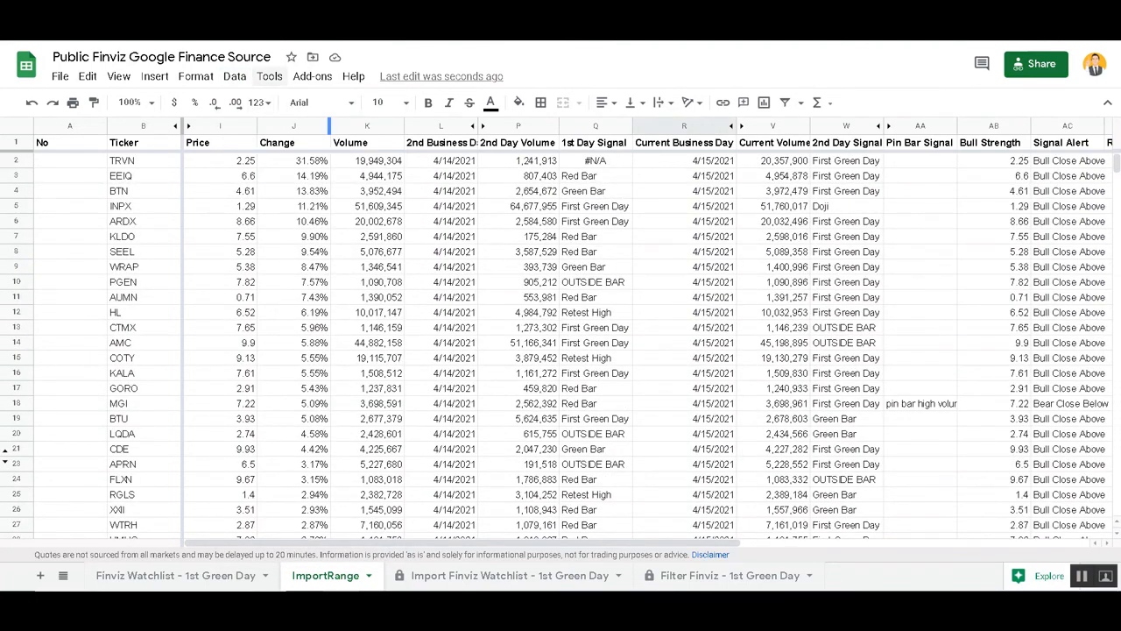
left_click(234, 76)
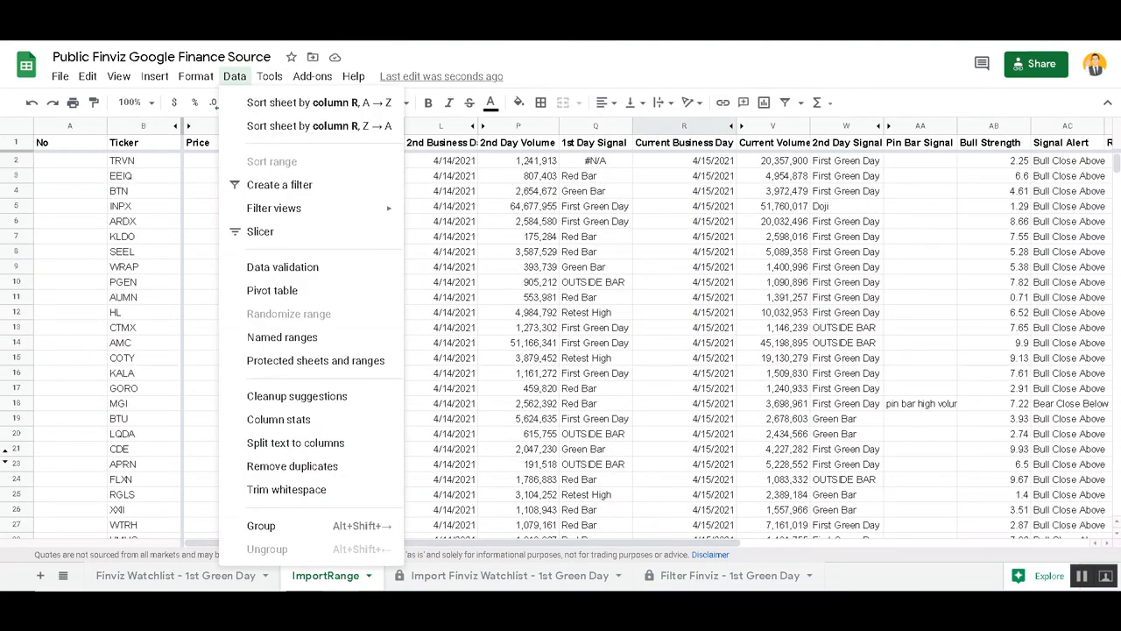
mouse_move(280, 208)
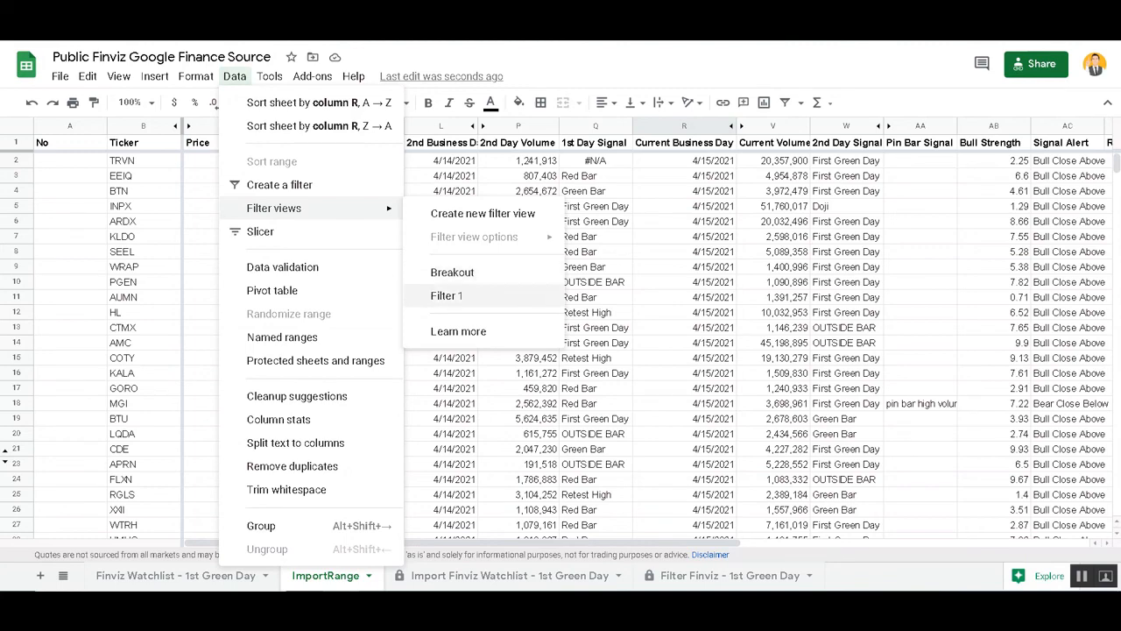
left_click(447, 295)
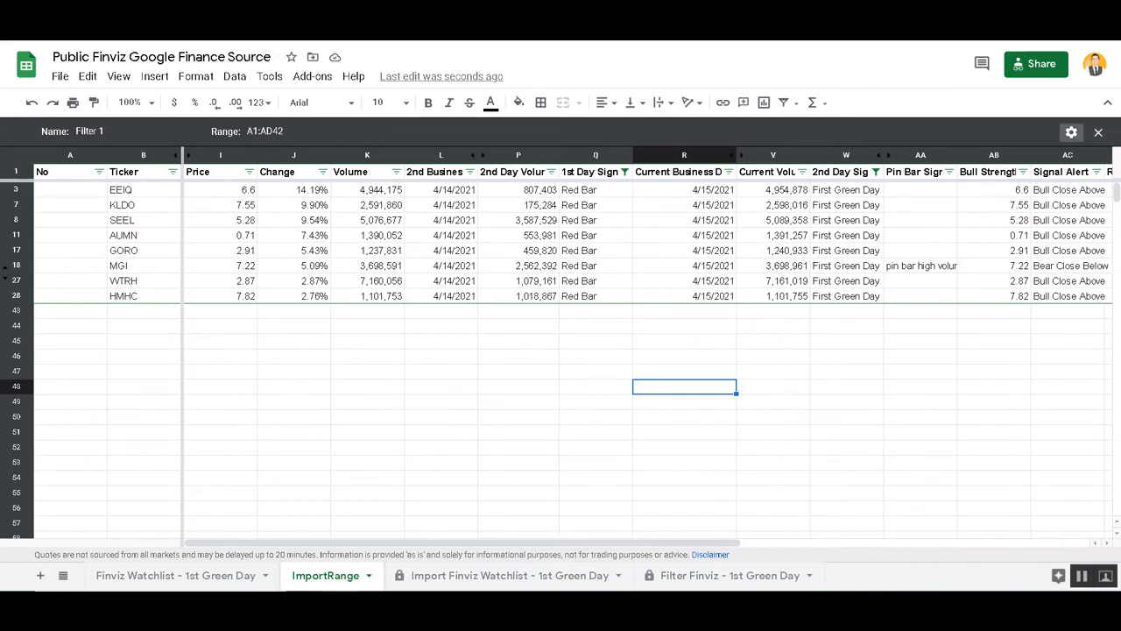
Step: Delete the Filter 1 filter view from the ImportRange sheet and apply the saved Breakout filter view
left_click(1071, 132)
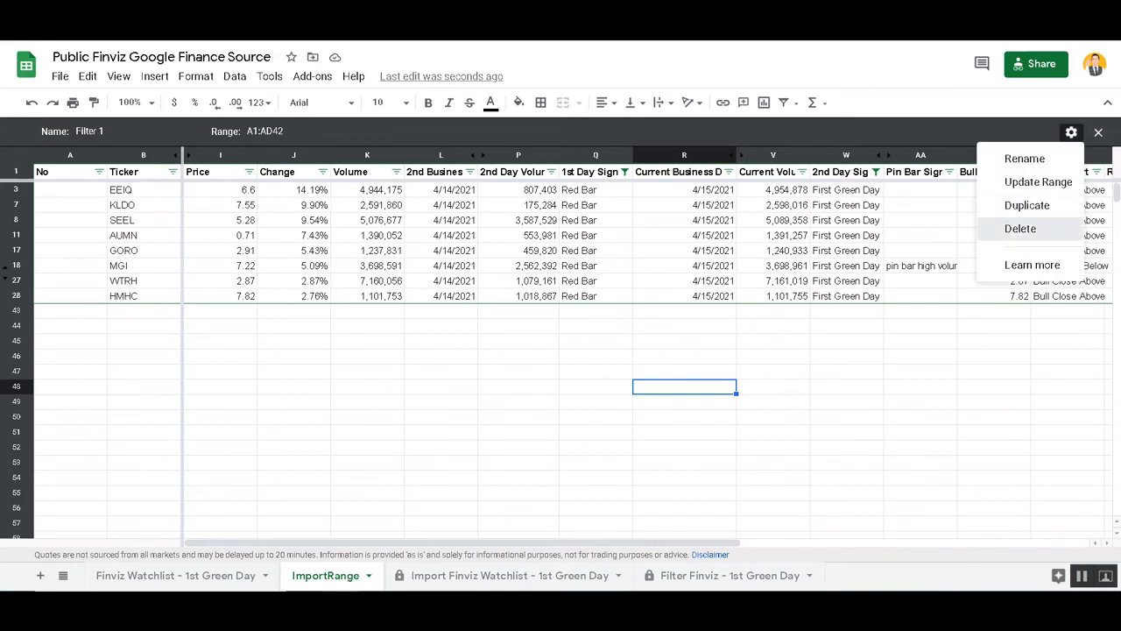
left_click(1020, 228)
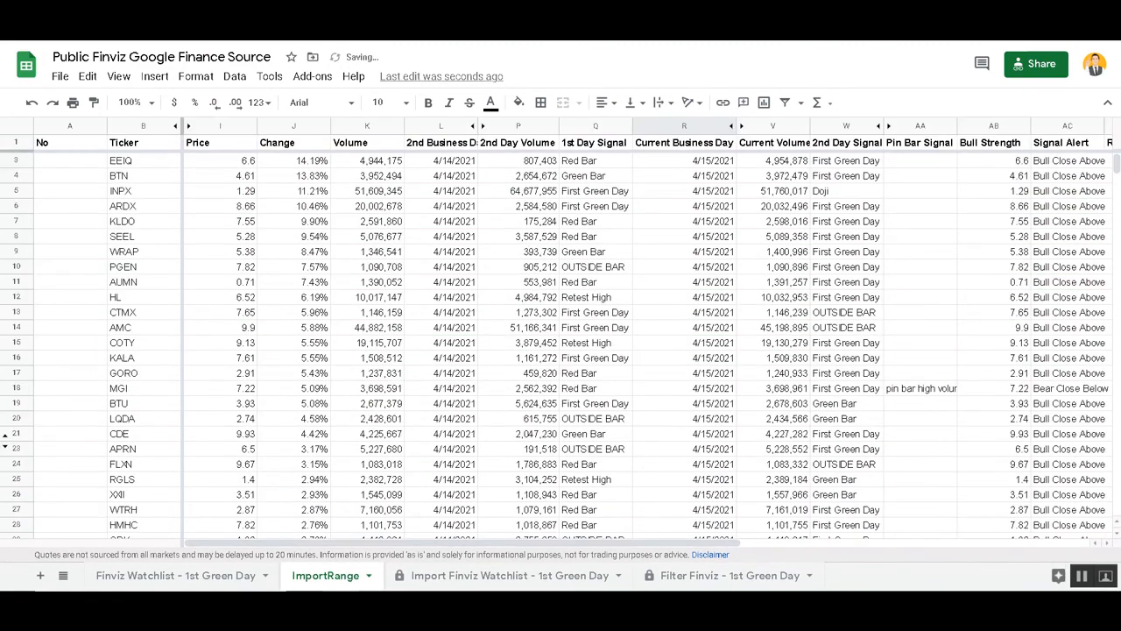
left_click(367, 125)
left_click(234, 76)
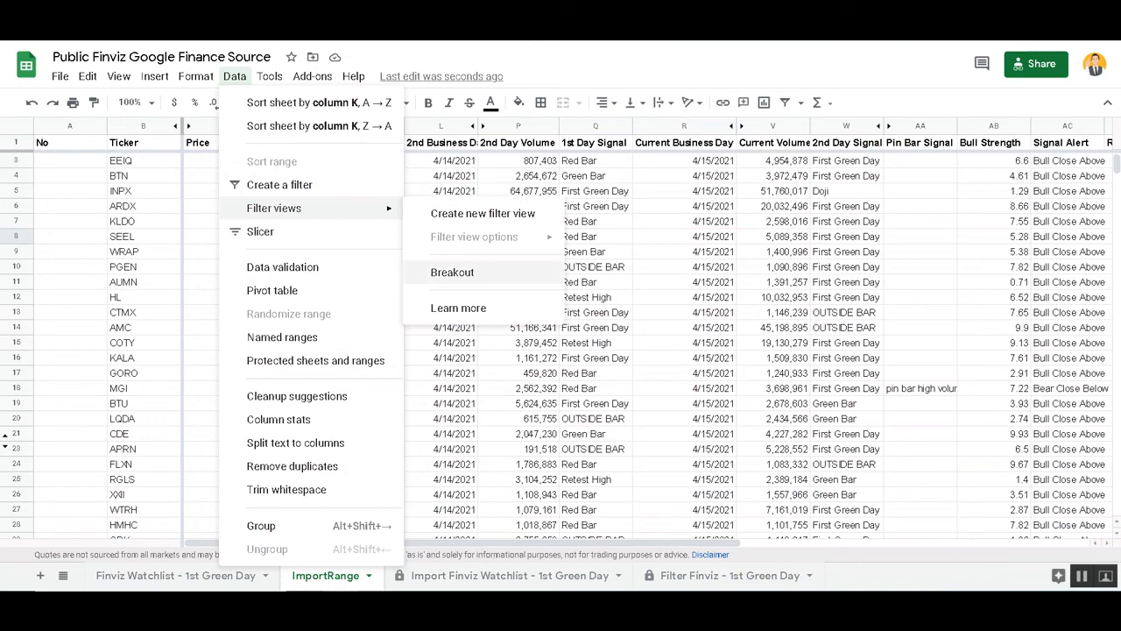
left_click(452, 271)
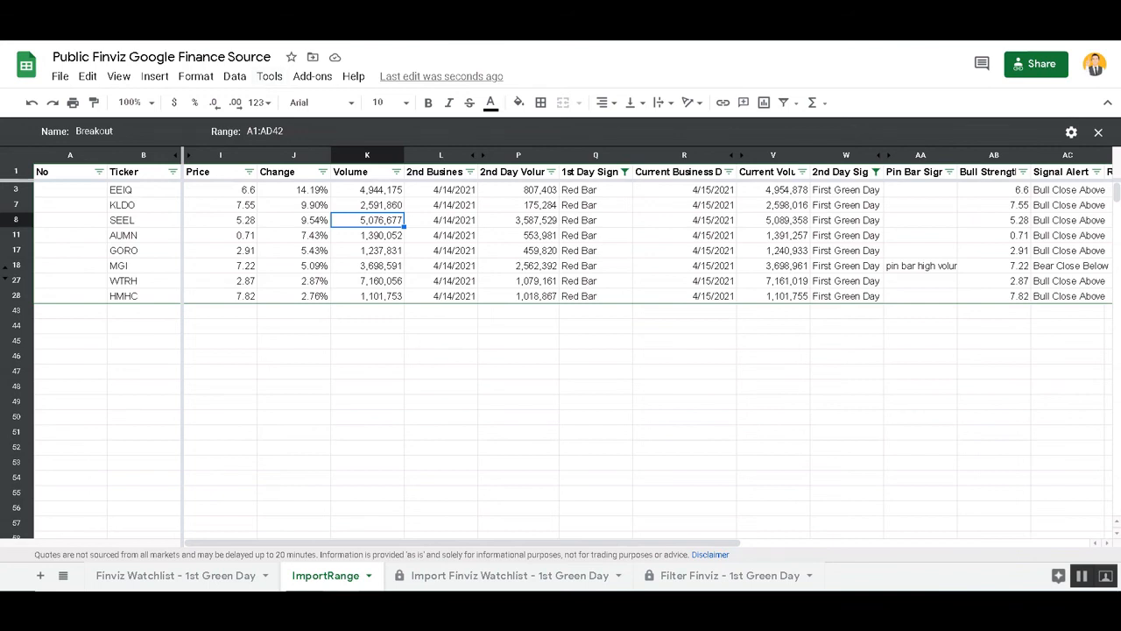
Step: Check the Import Finviz Watchlist - 1st Green Day sheet, and return to ImportRange to review its list of saved filter views
left_click(510, 575)
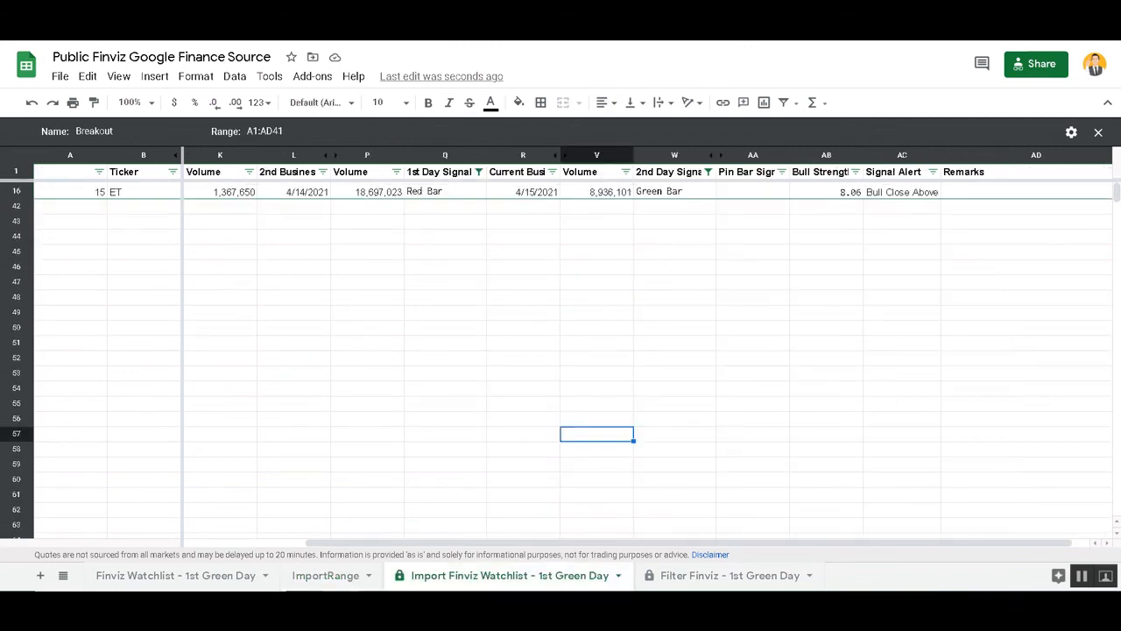
left_click(325, 574)
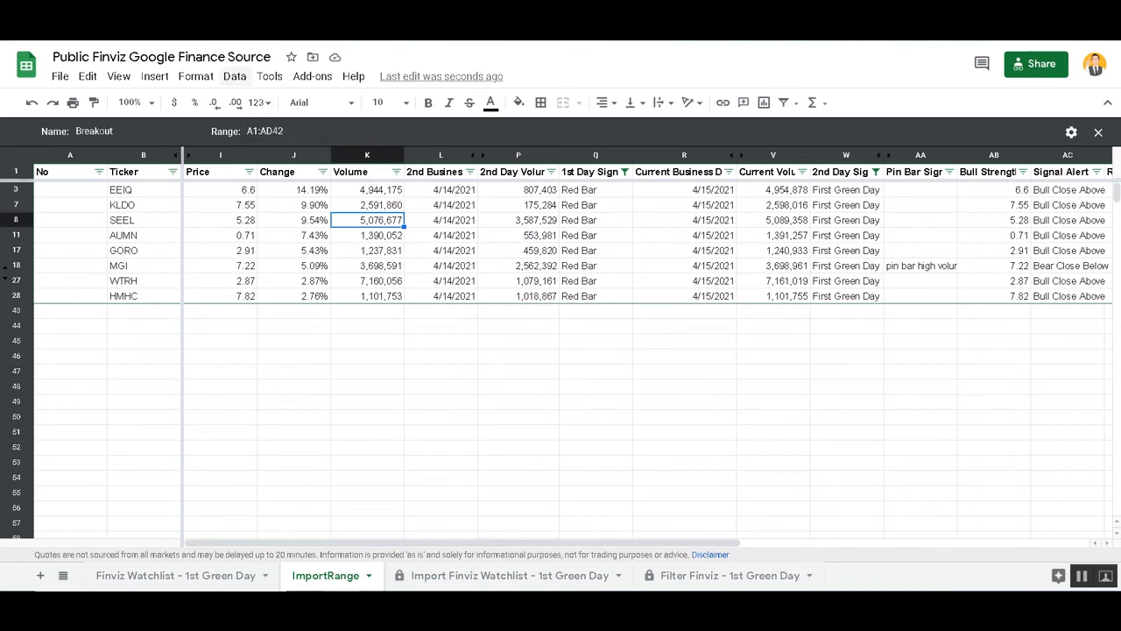
left_click(195, 76)
mouse_move(235, 76)
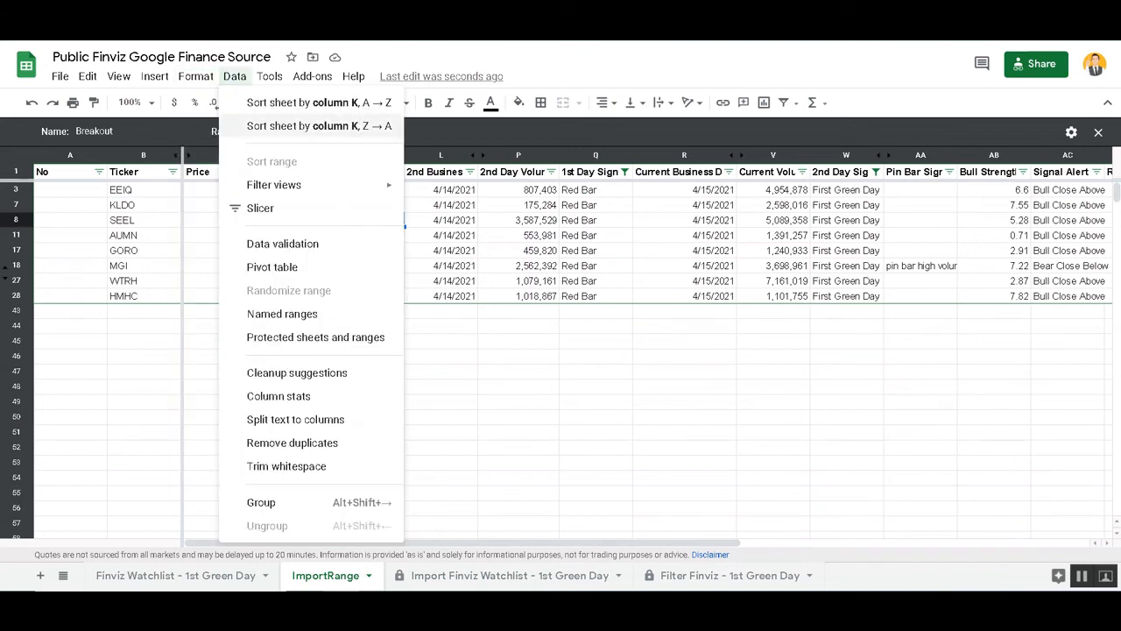
mouse_move(273, 184)
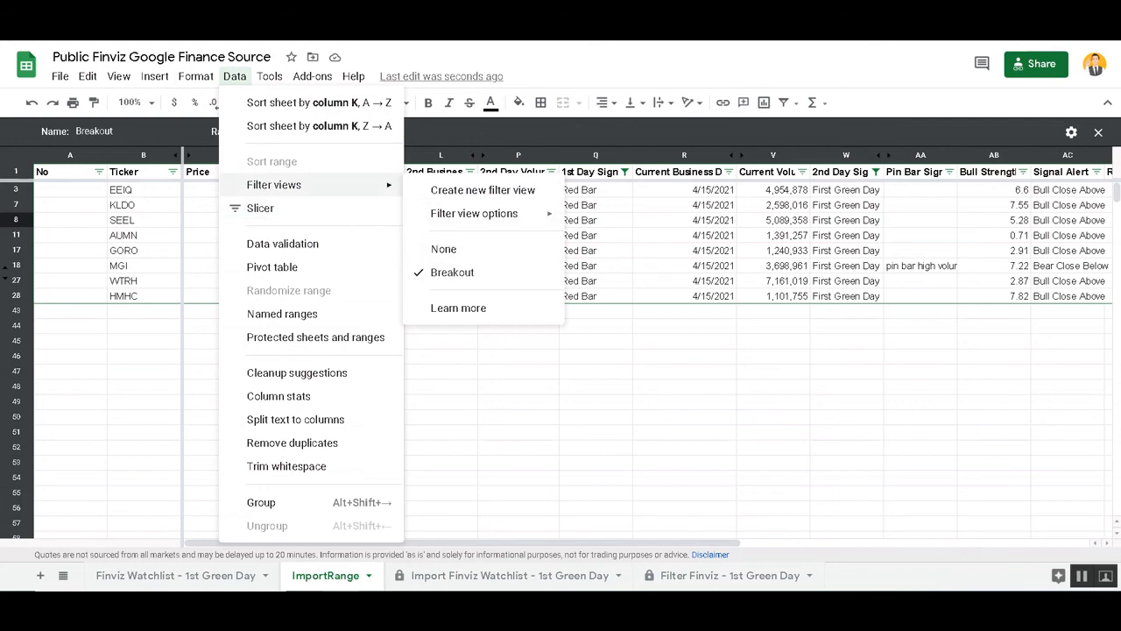
left_click(518, 386)
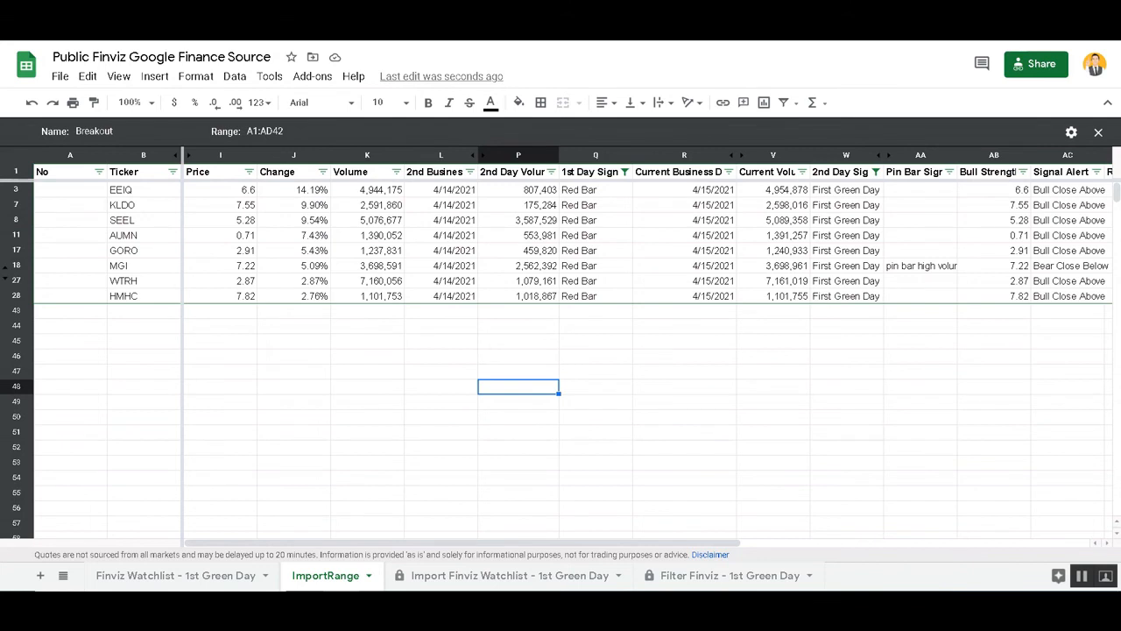